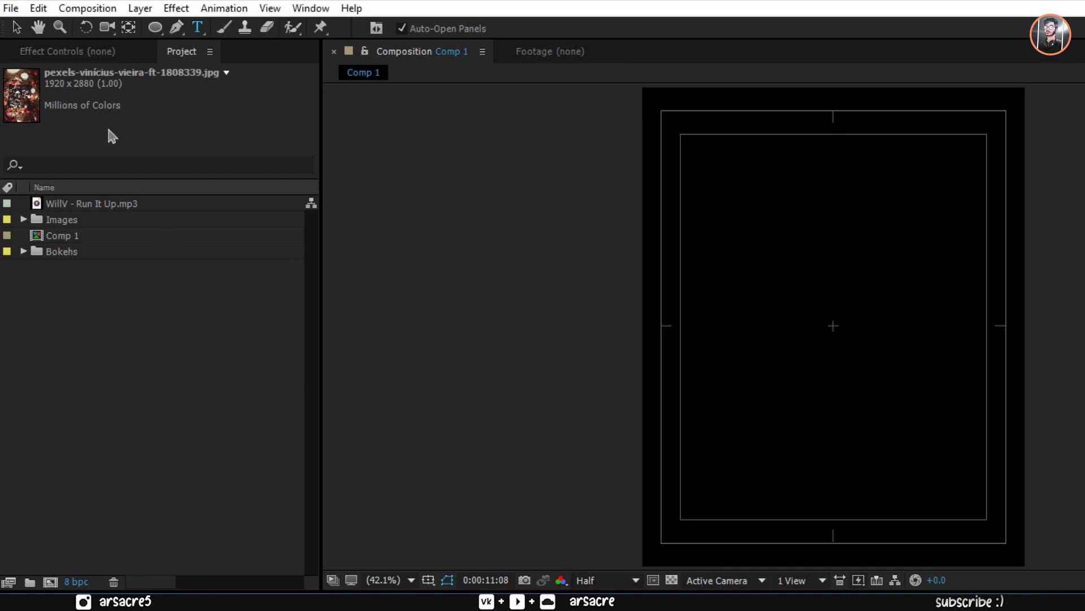
click(88, 8)
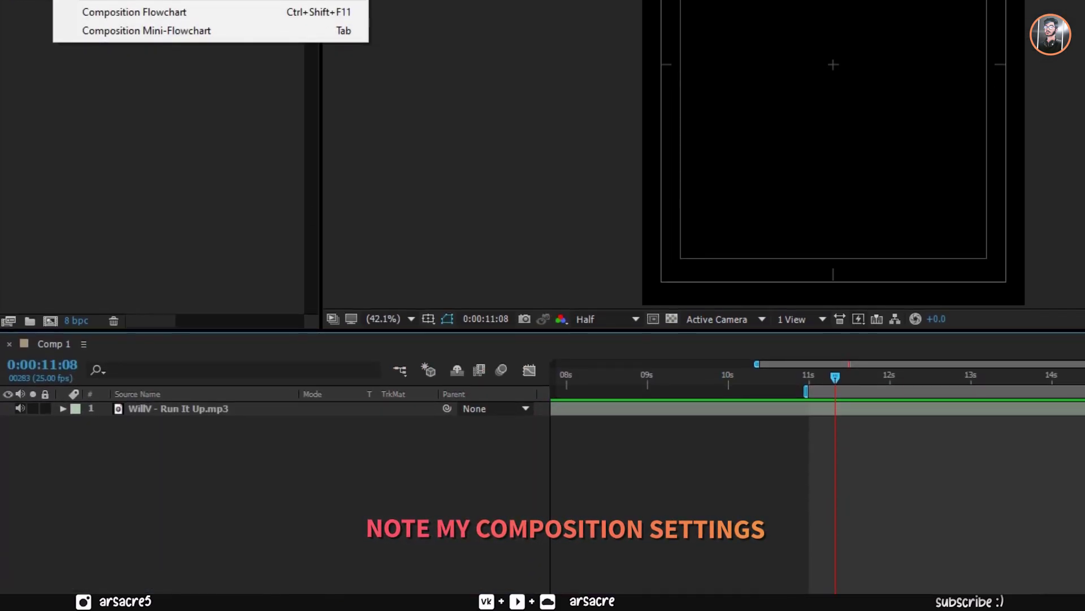
key(ctrl+k)
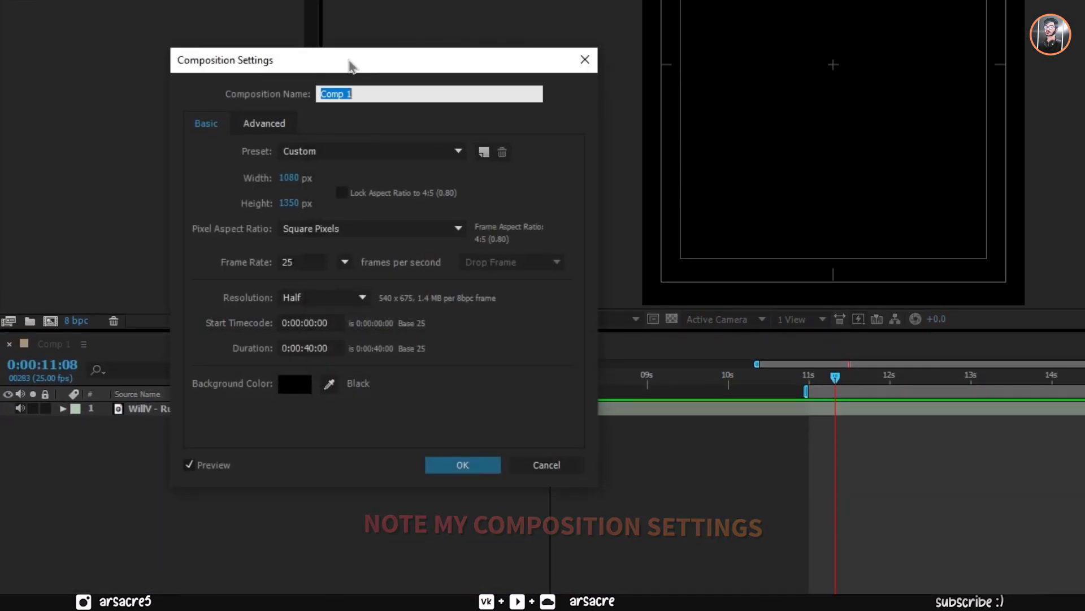
drag(350, 66, 475, 35)
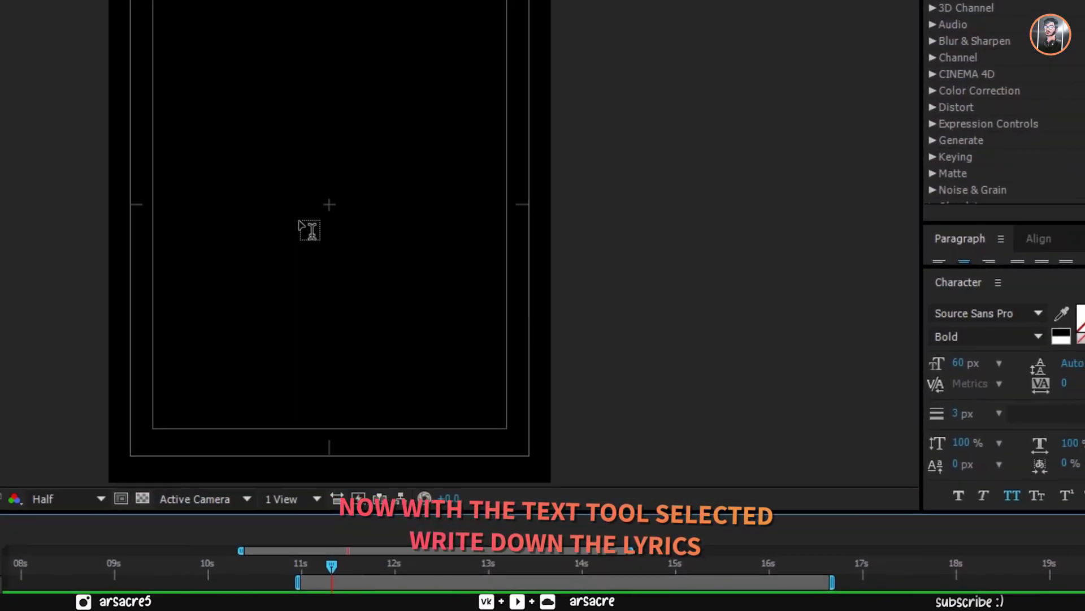
- Type the lyric LET'S RUN IT UP and make it white-filled instead of stroked
click(519, 282)
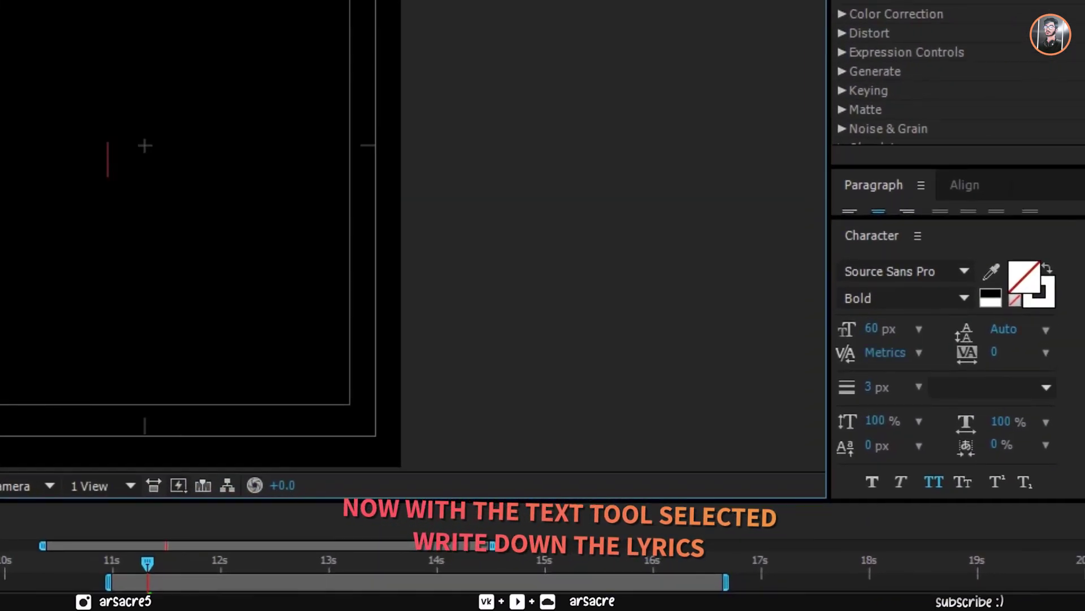
text(LET'S RUN IT UP)
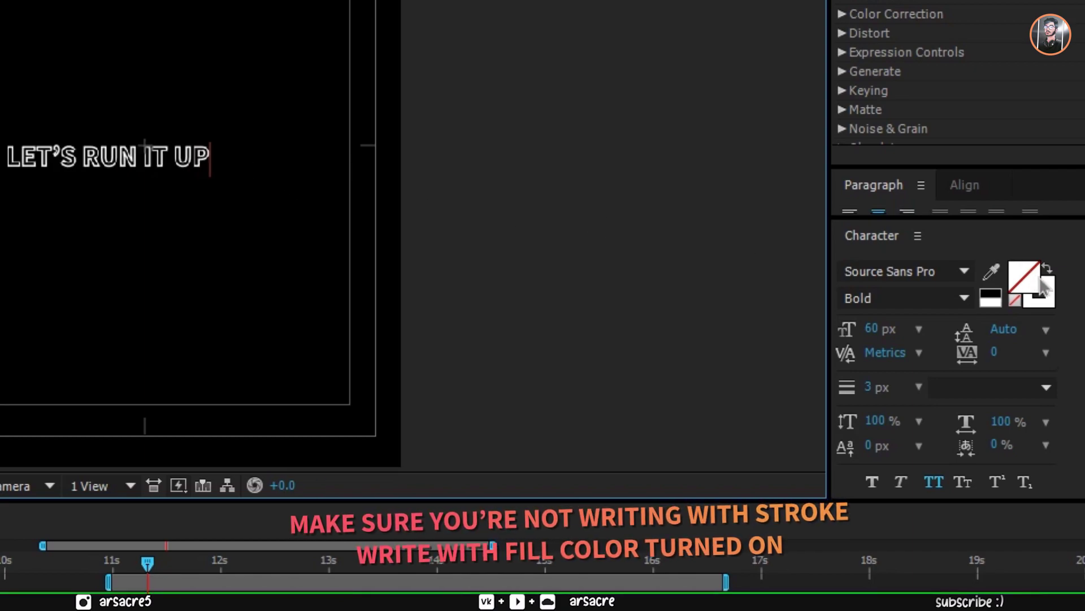
key(ctrl+a)
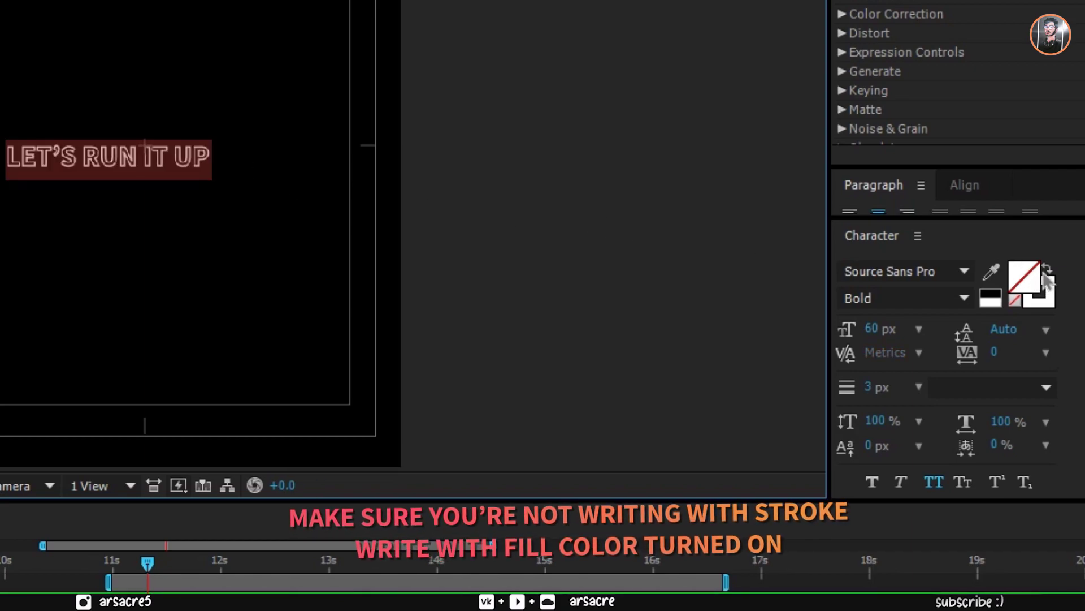
click(1033, 280)
click(1046, 272)
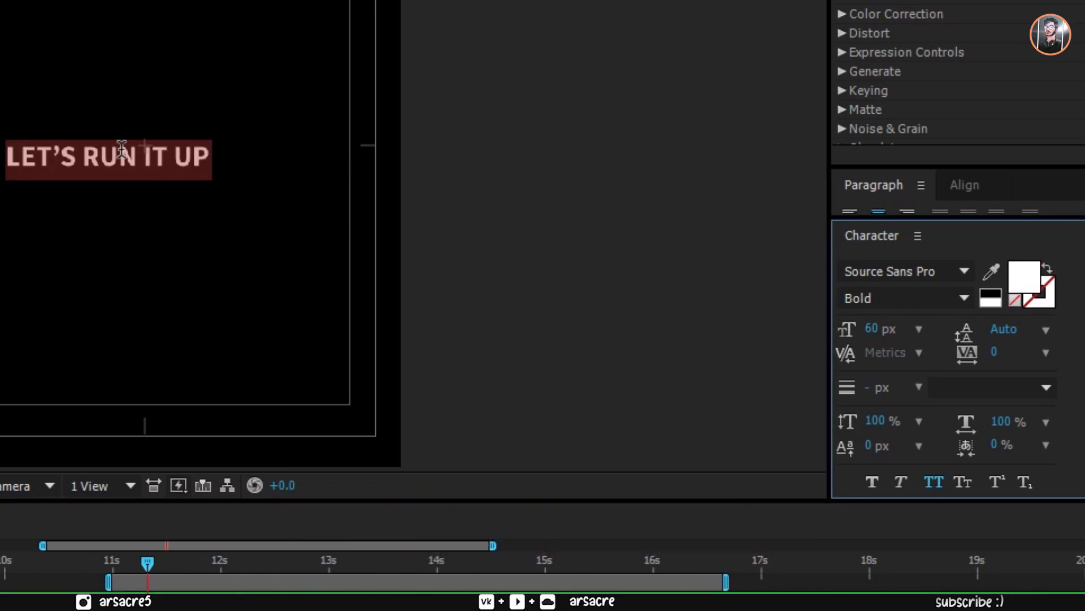
click(129, 451)
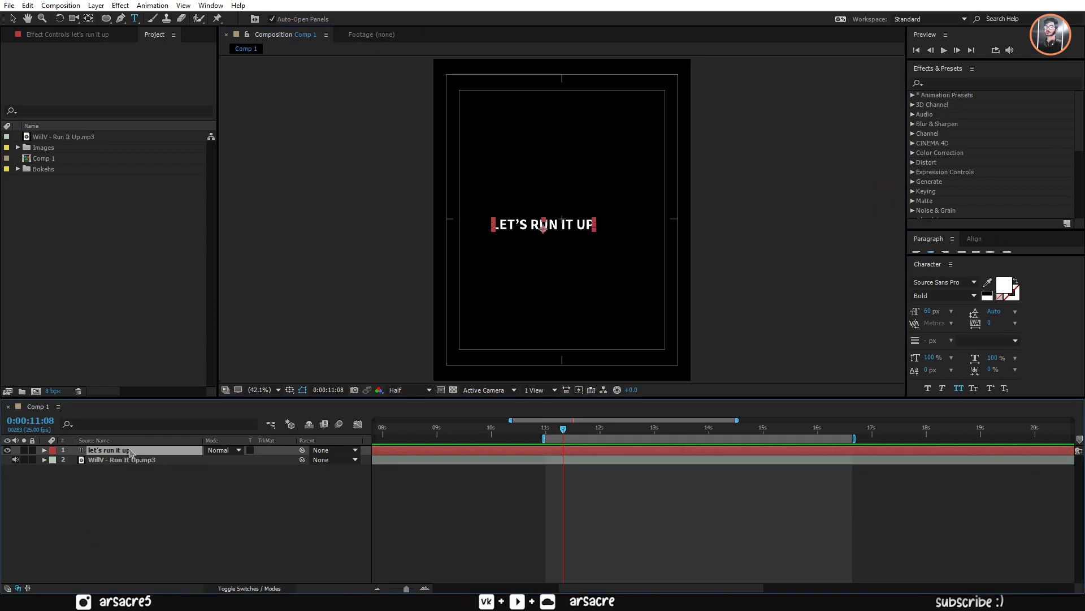
- Centre the lyric in the frame and scale it to 134.7%
drag(551, 230, 564, 213)
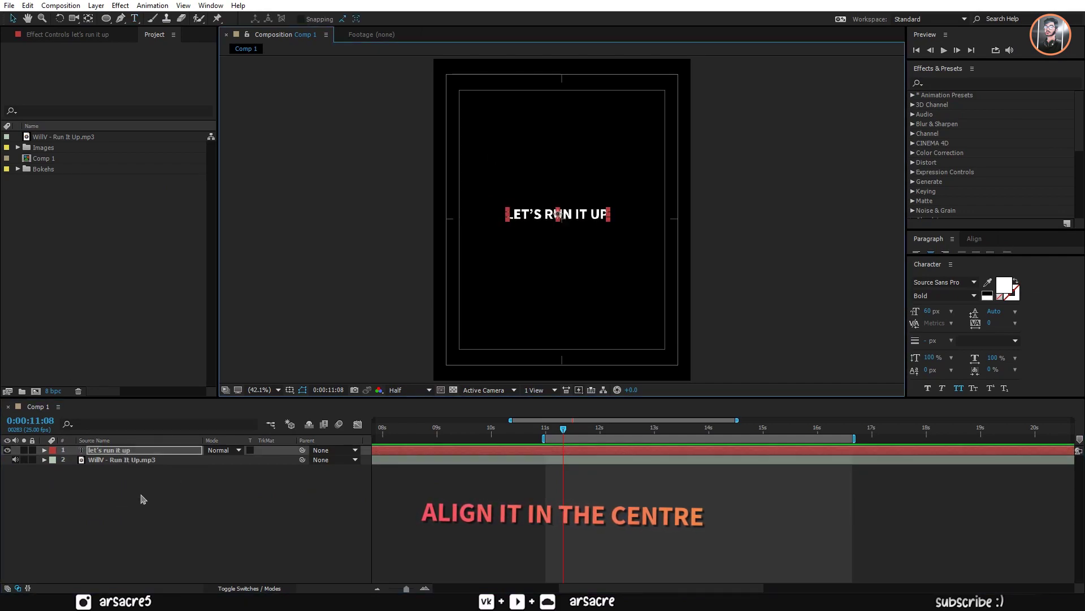
key(s)
drag(237, 462, 299, 462)
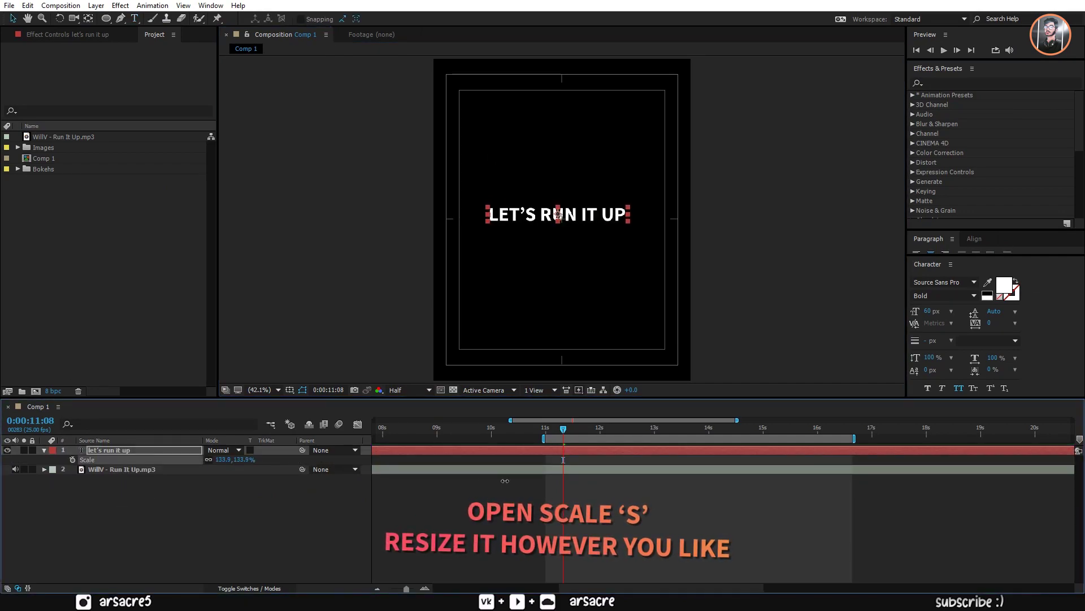
drag(599, 469, 580, 214)
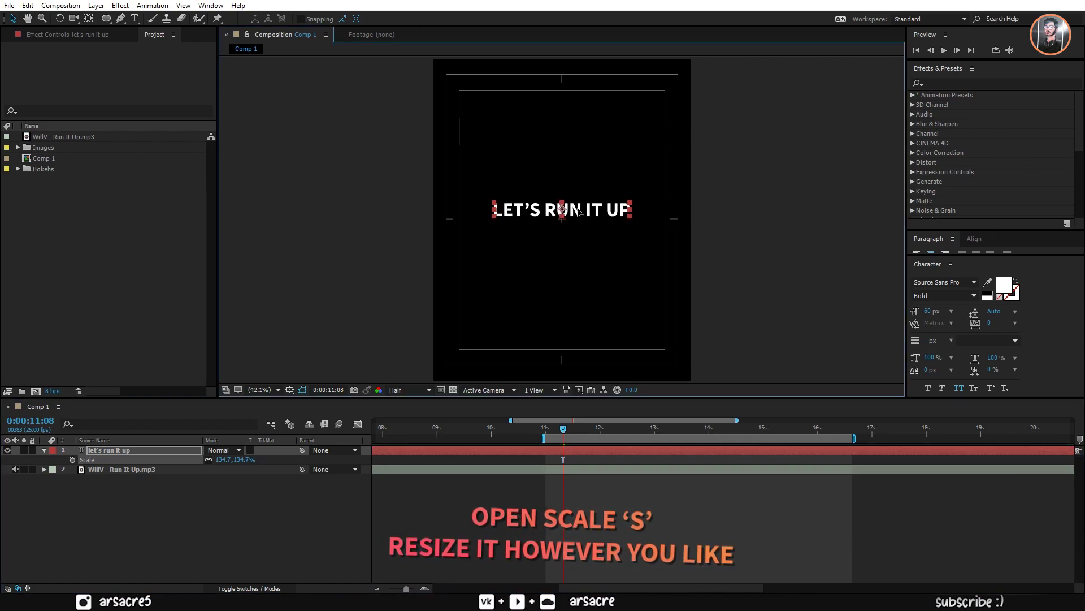
scroll(475, 544, up, 2)
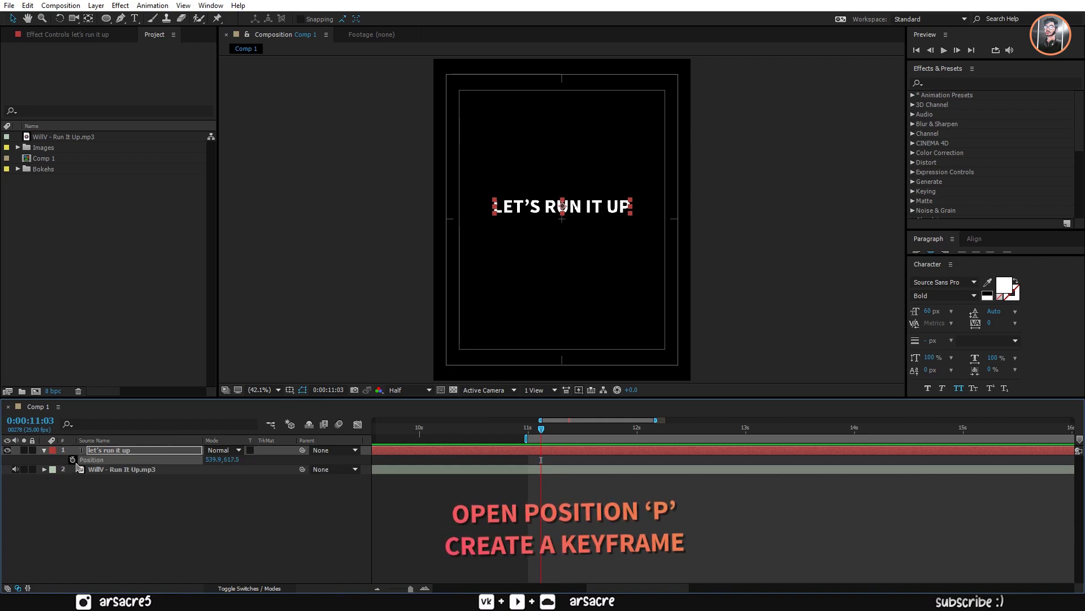
- Preview the song audio around 0:00:11:12 to find where the lyric begins
click(162, 471)
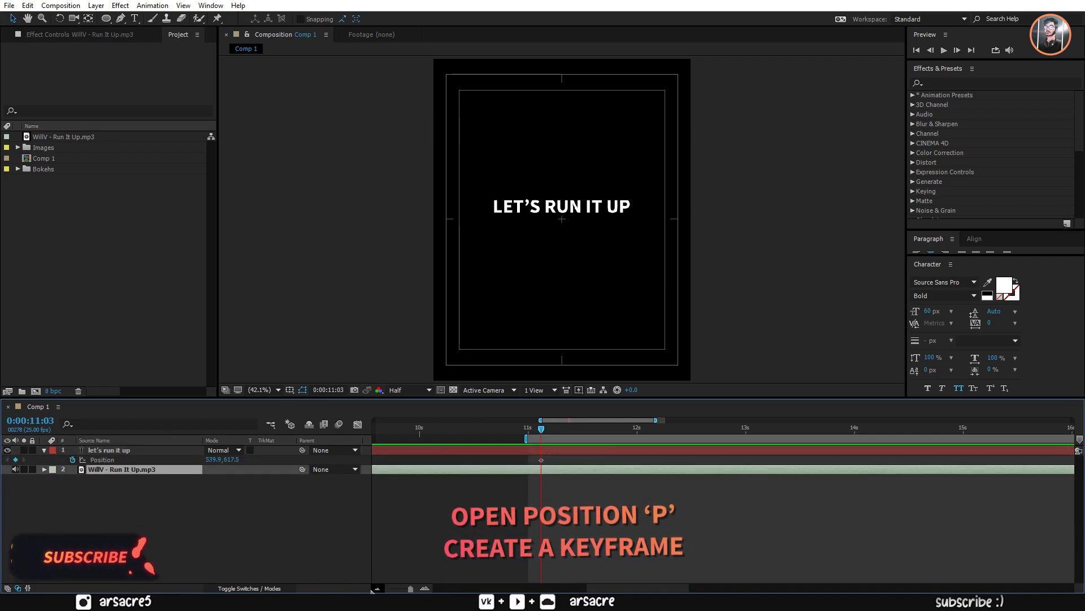
drag(524, 438, 502, 436)
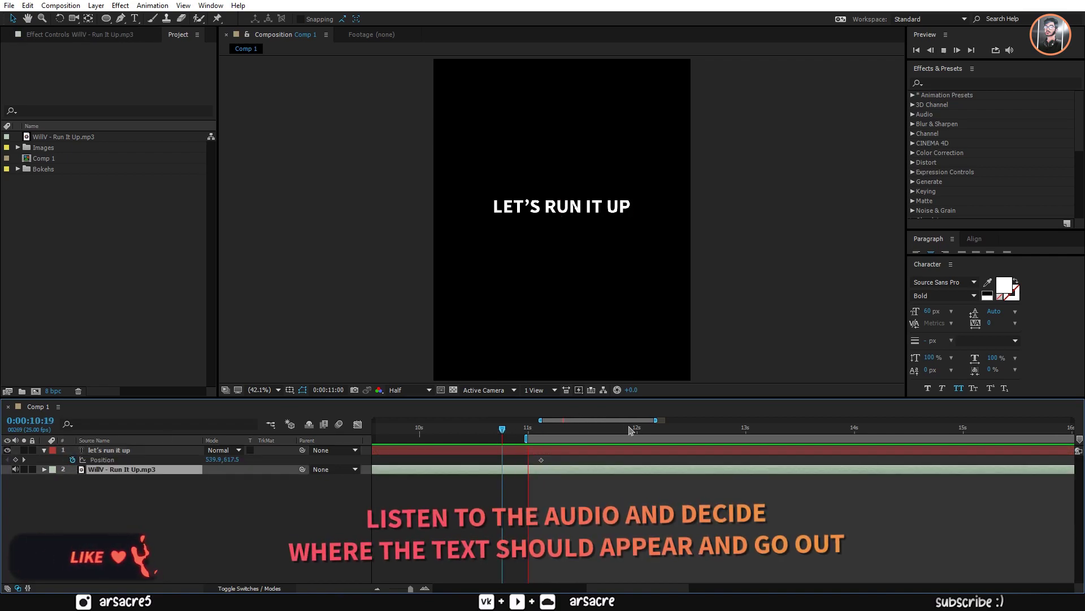
key(space)
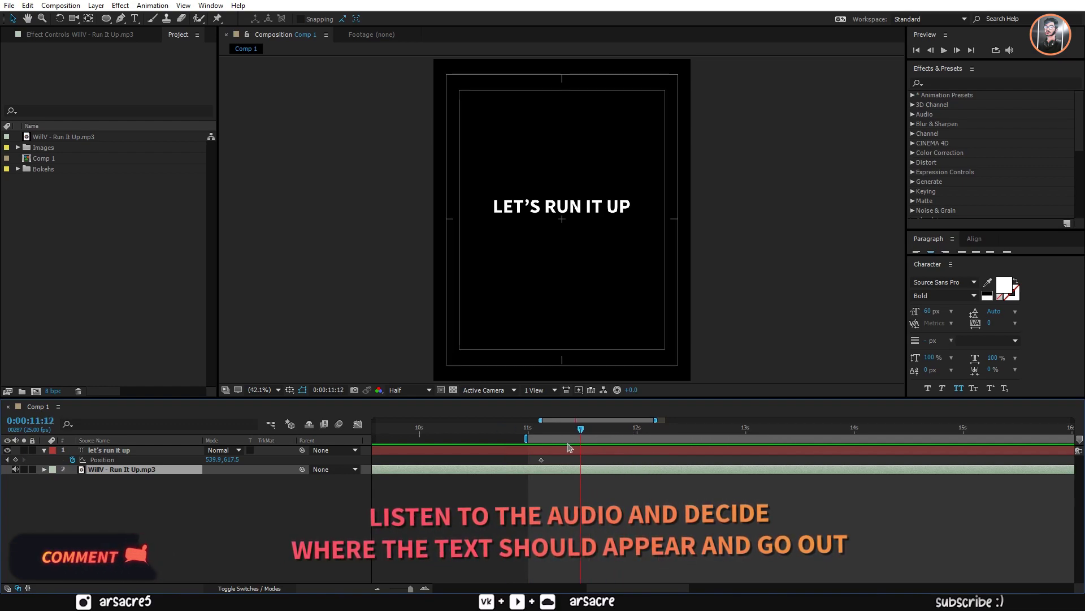
key(space)
key(space)
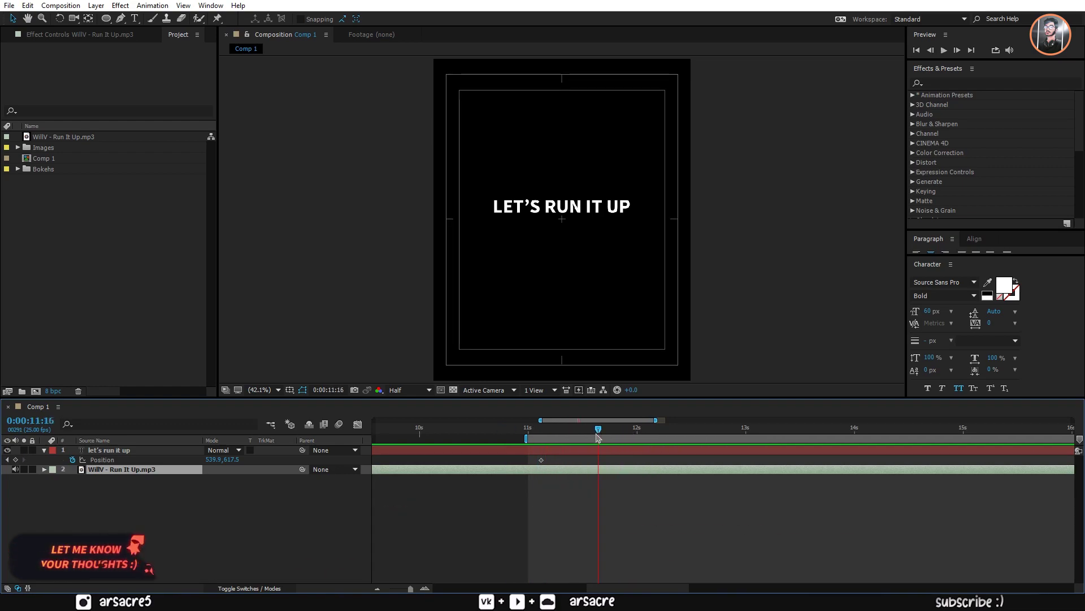
- Set Position keyframes: Y 722.5 at 11:04 rising to about 609.9 at 11:20
click(542, 460)
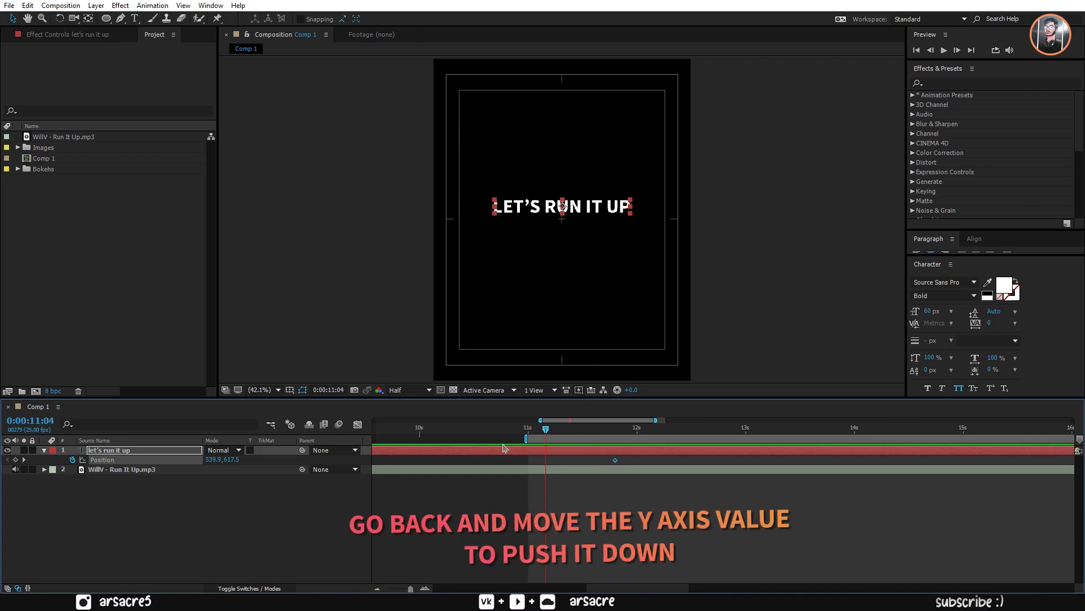
drag(233, 460, 255, 461)
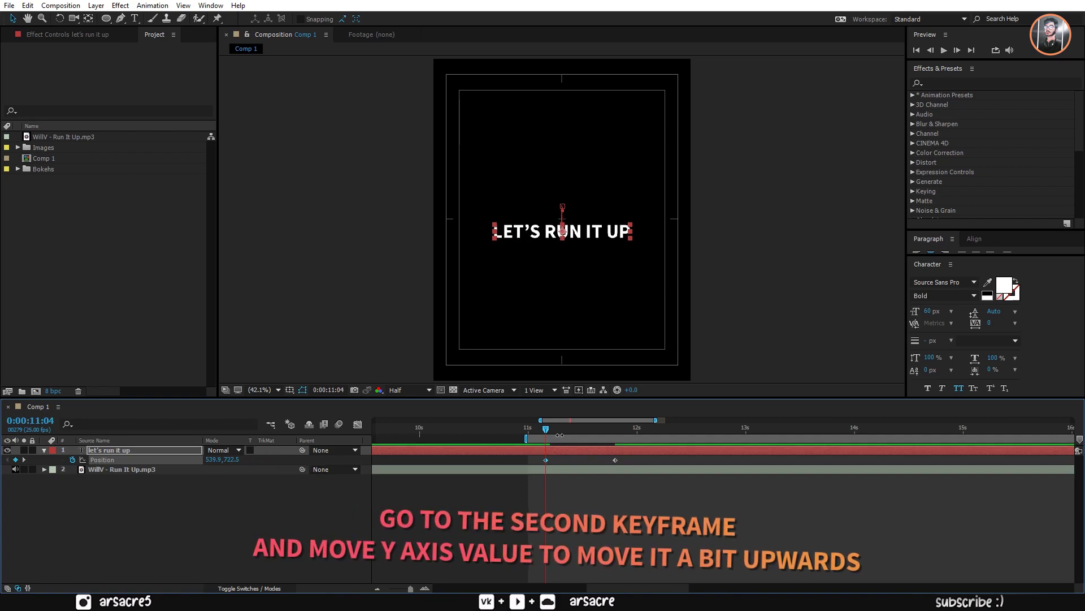
drag(546, 442, 615, 442)
drag(230, 459, 168, 469)
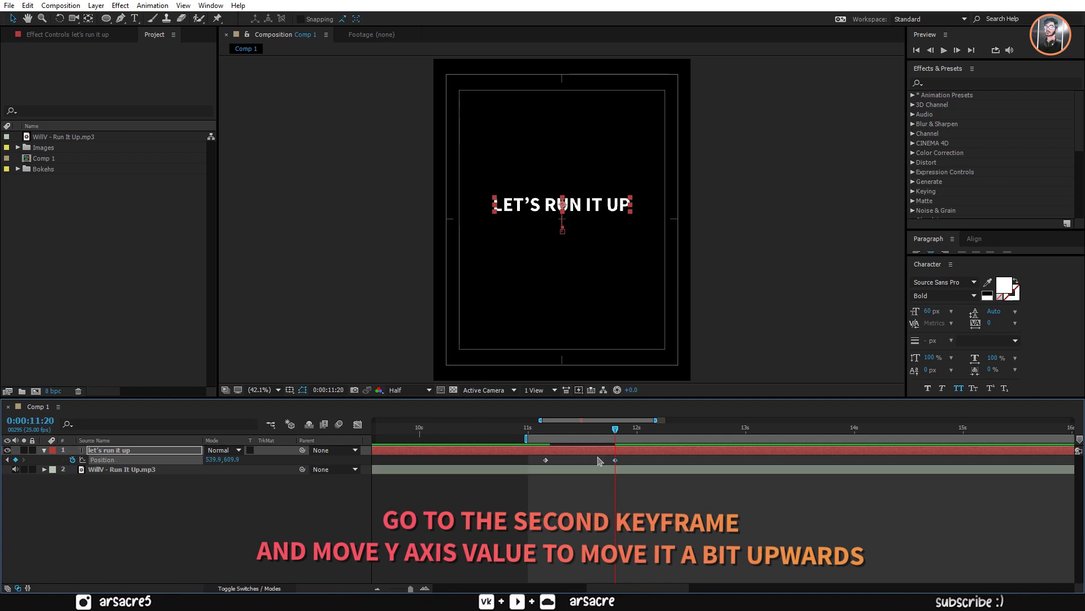
- Apply Easy Ease to both Position keyframes of the lyric
right_click(546, 460)
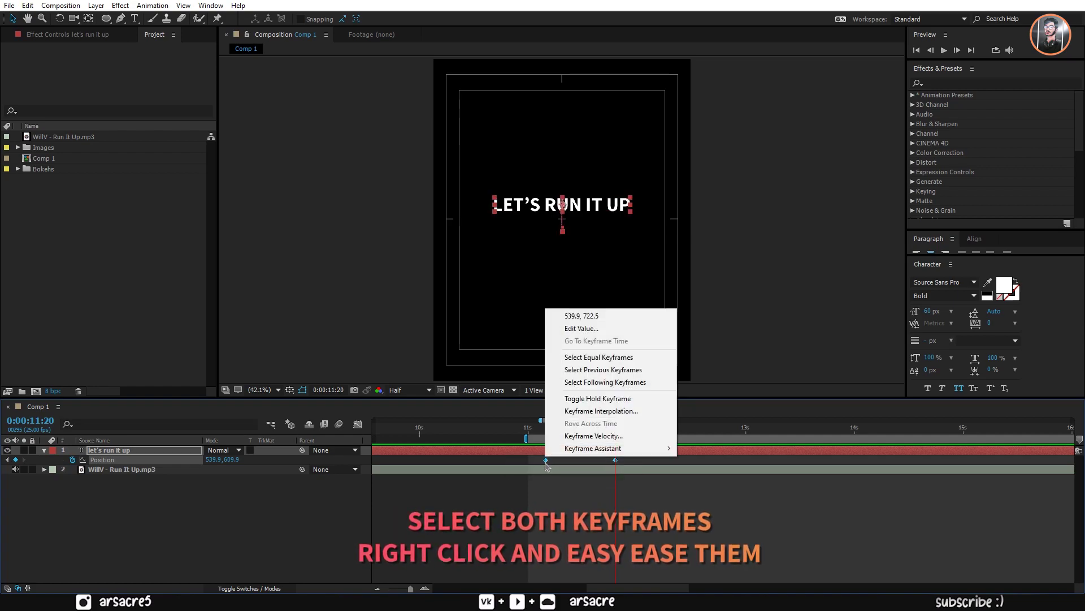
mouse_move(650, 447)
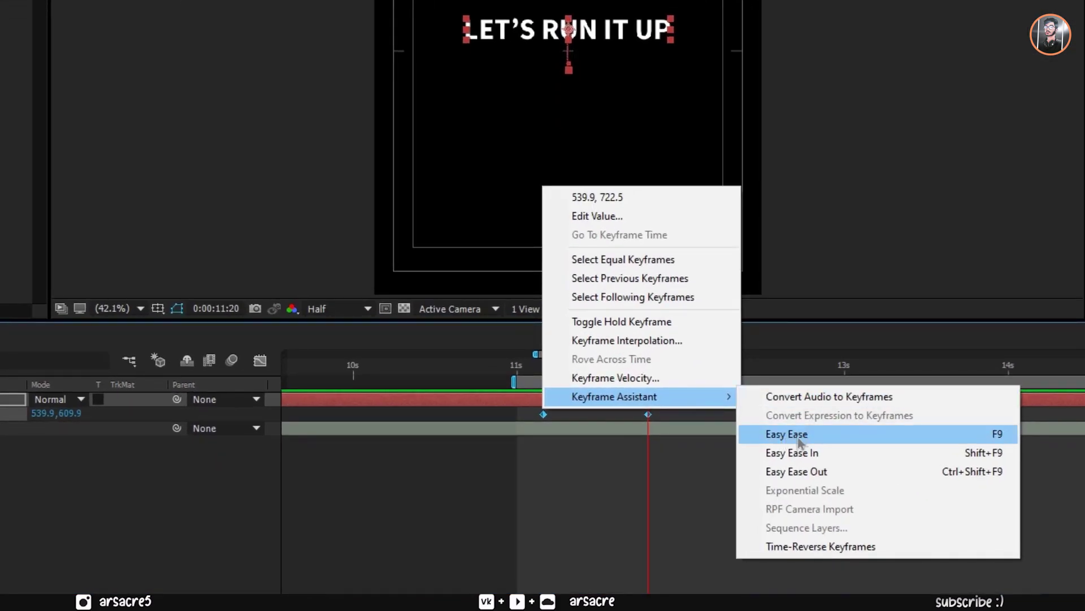
click(807, 435)
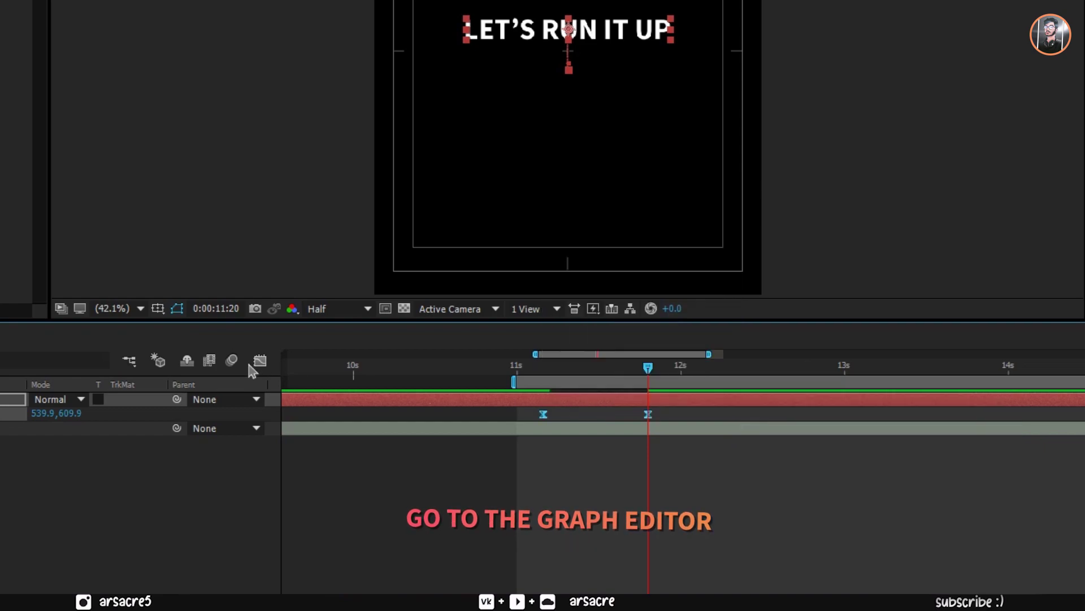
- In the Speed Graph, stretch the end keyframe's influence so the rise starts fast and eases in
click(260, 360)
click(622, 589)
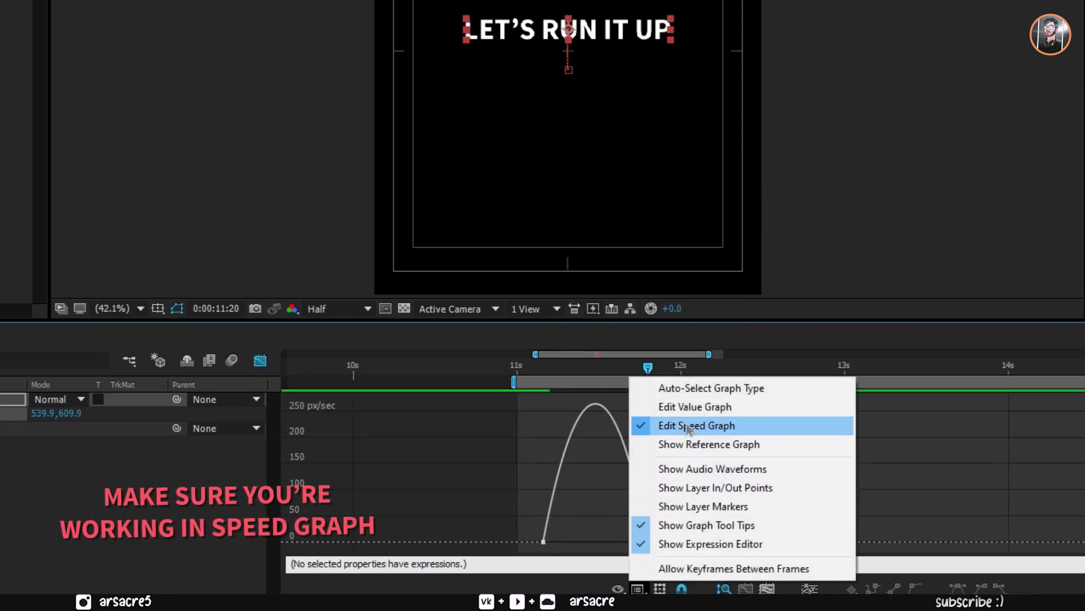
click(688, 428)
click(647, 542)
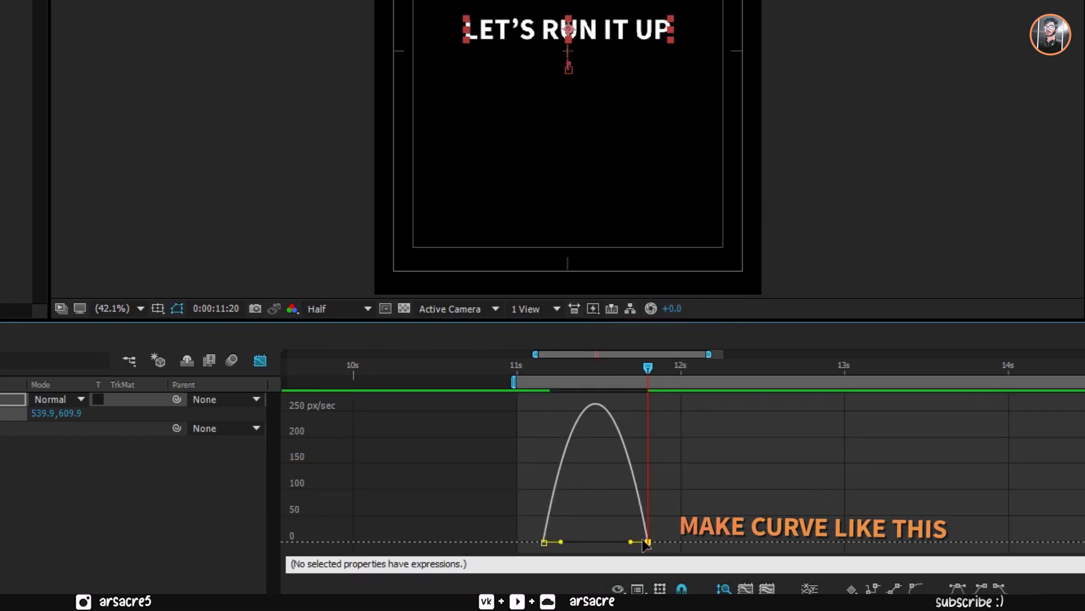
drag(631, 541, 549, 541)
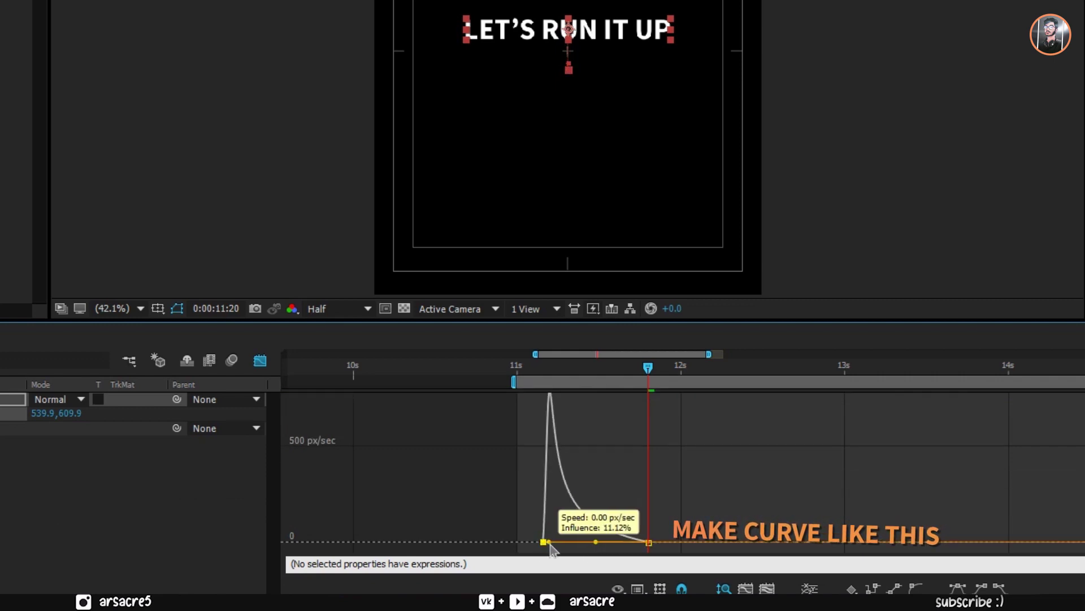
drag(546, 380, 492, 385)
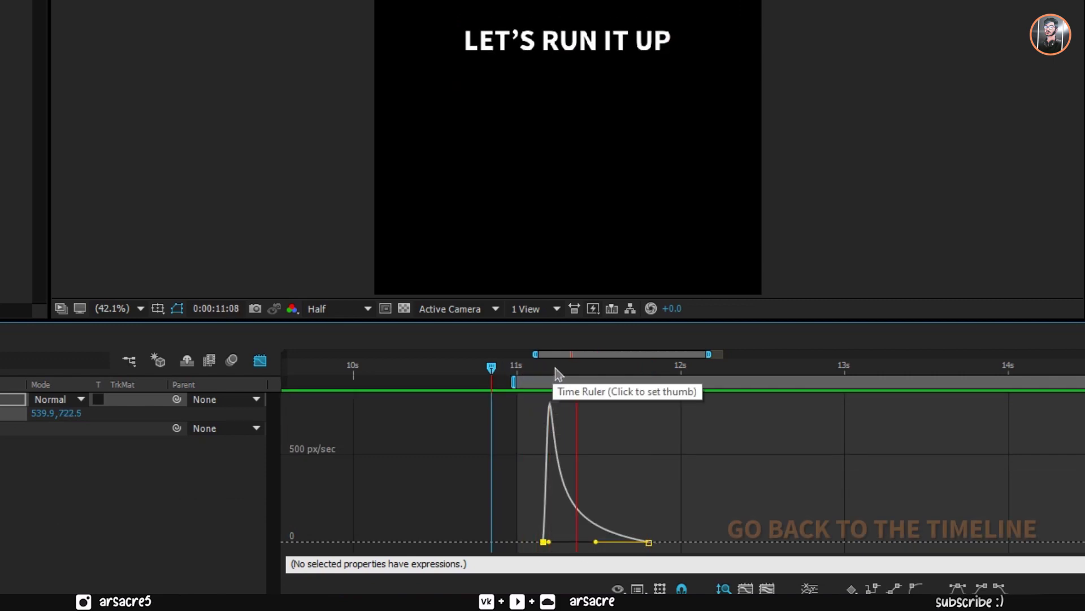
drag(565, 373, 670, 373)
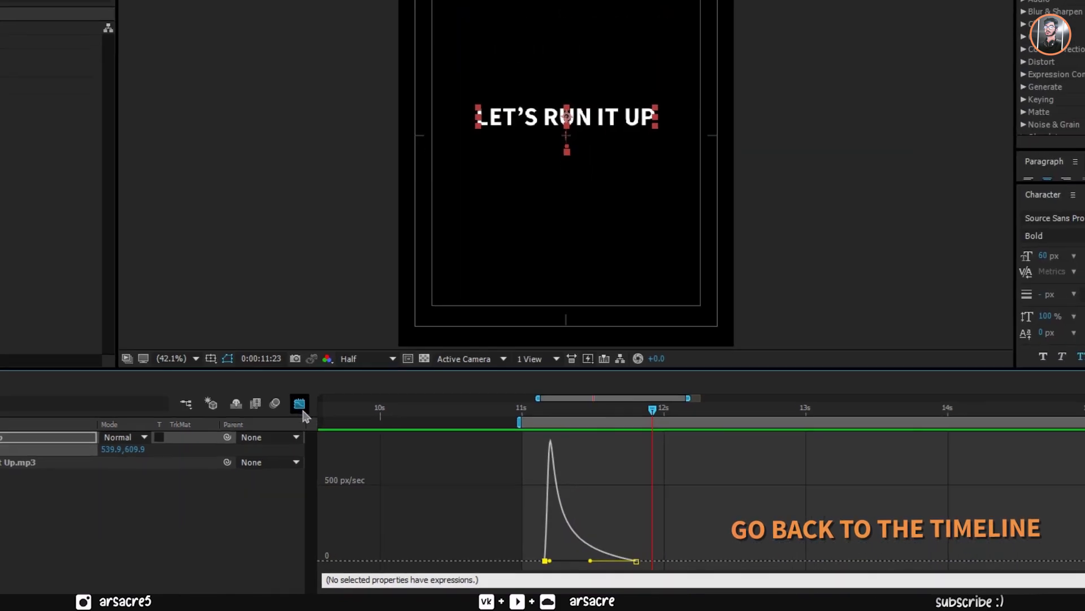
- Add a Position keyframe at 12:24 raising the lyric further to Y 510.9
key(space)
click(725, 437)
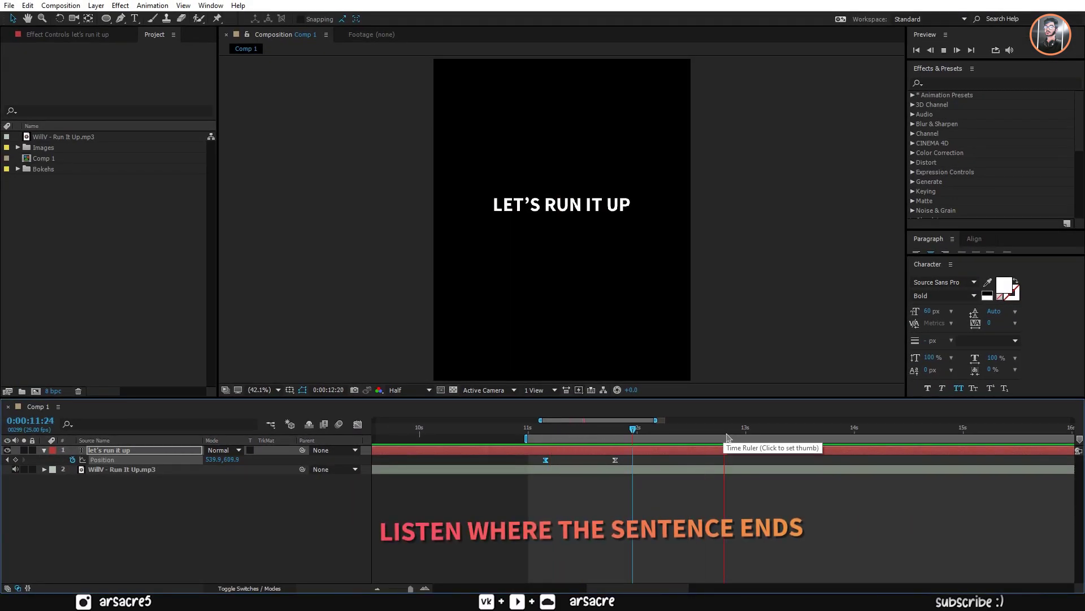
drag(747, 436, 731, 444)
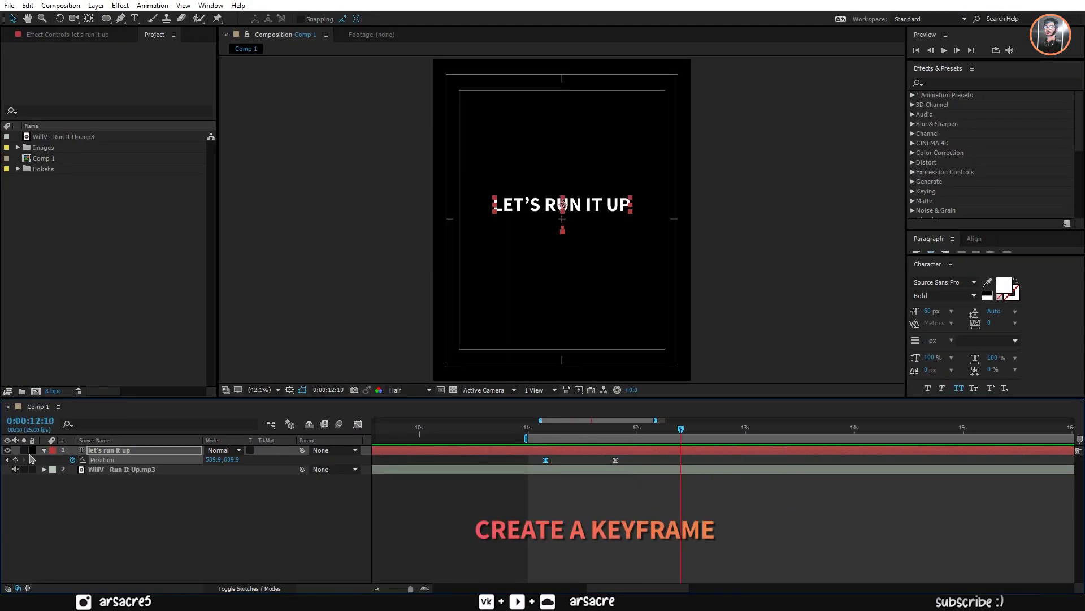
click(742, 431)
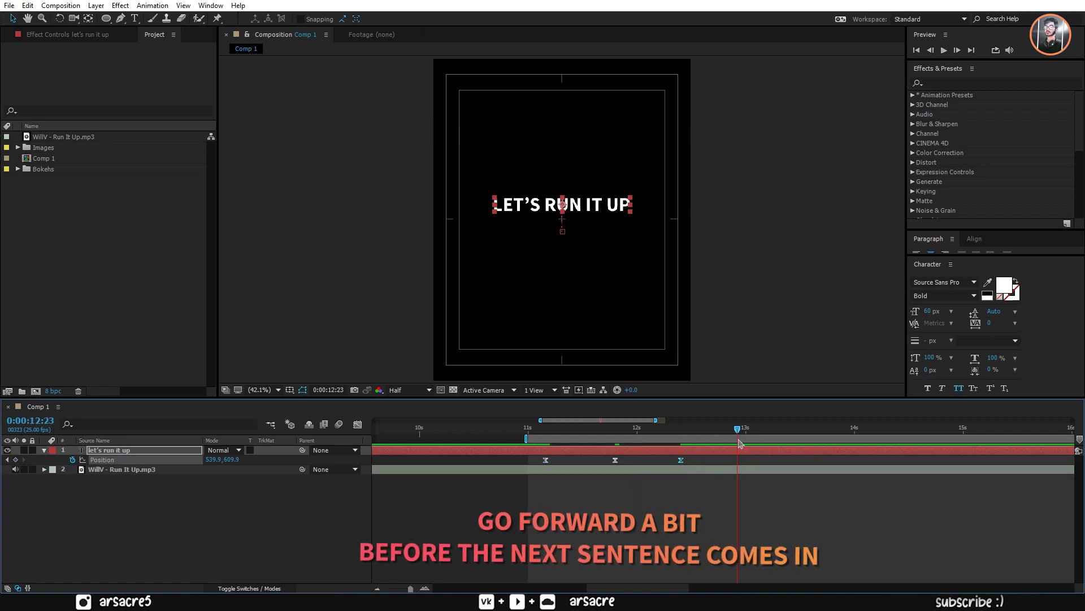
drag(230, 460, 177, 465)
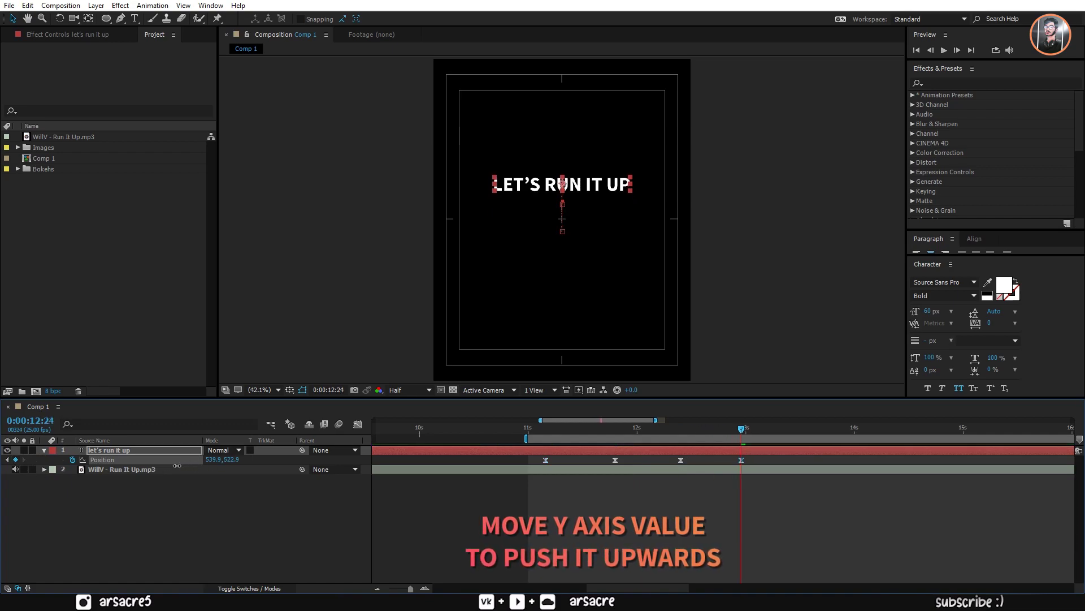
- Soften the last keyframe's speed peak in the Graph Editor and preview the motion
click(357, 424)
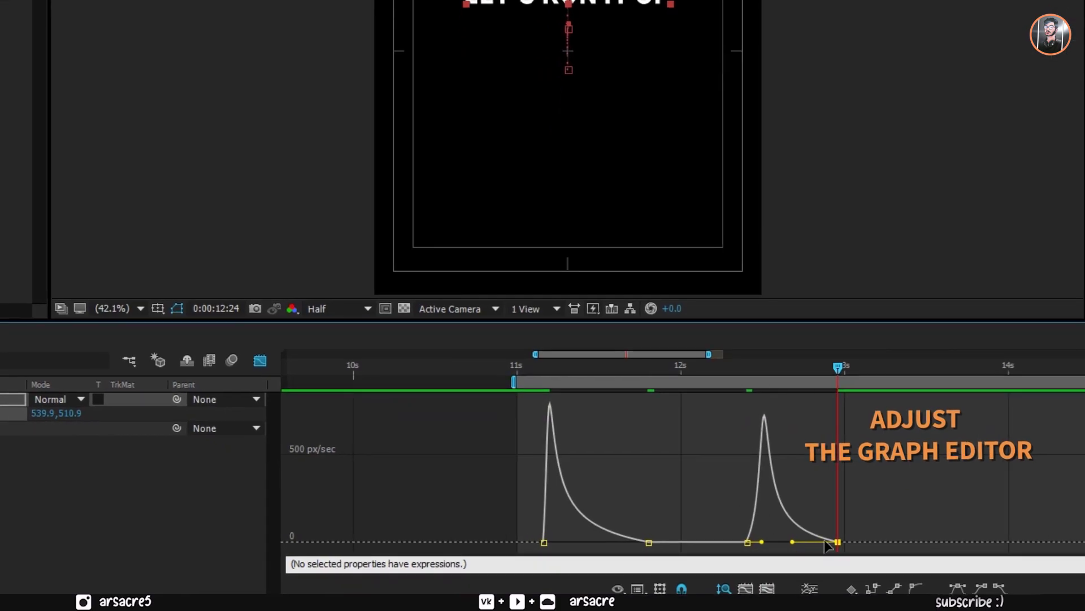
drag(792, 542, 791, 552)
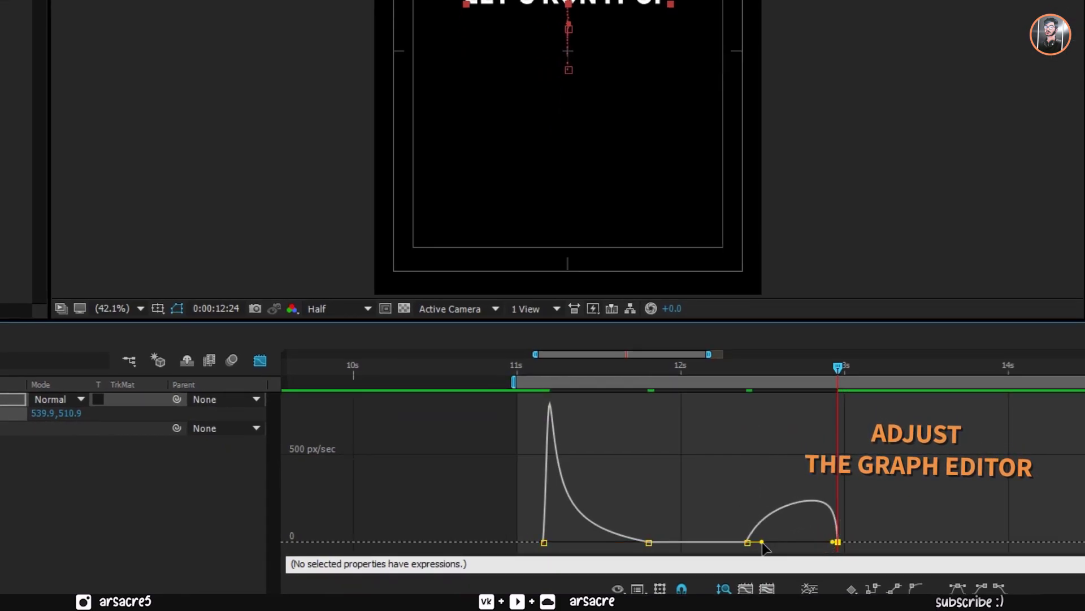
key(space)
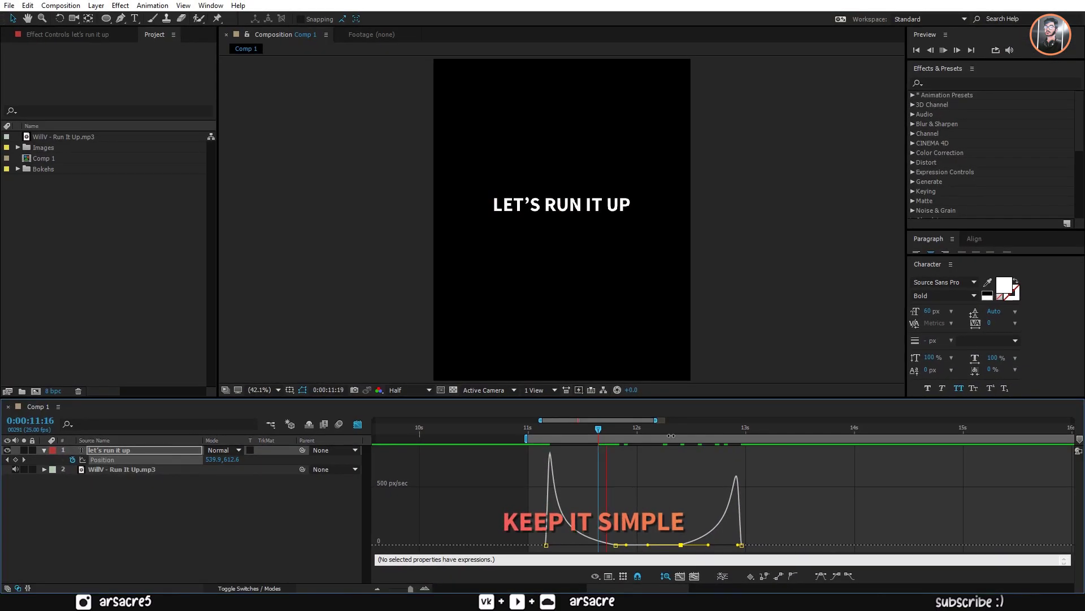
key(space)
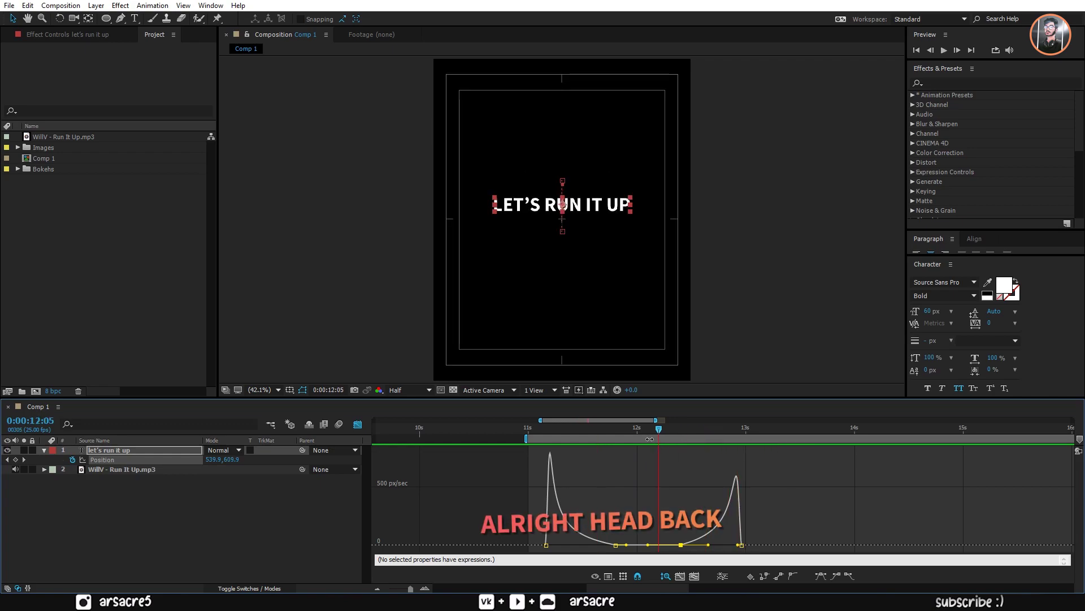
- Trim the text layer's end to its last keyframe with Alt+]
click(358, 424)
click(378, 590)
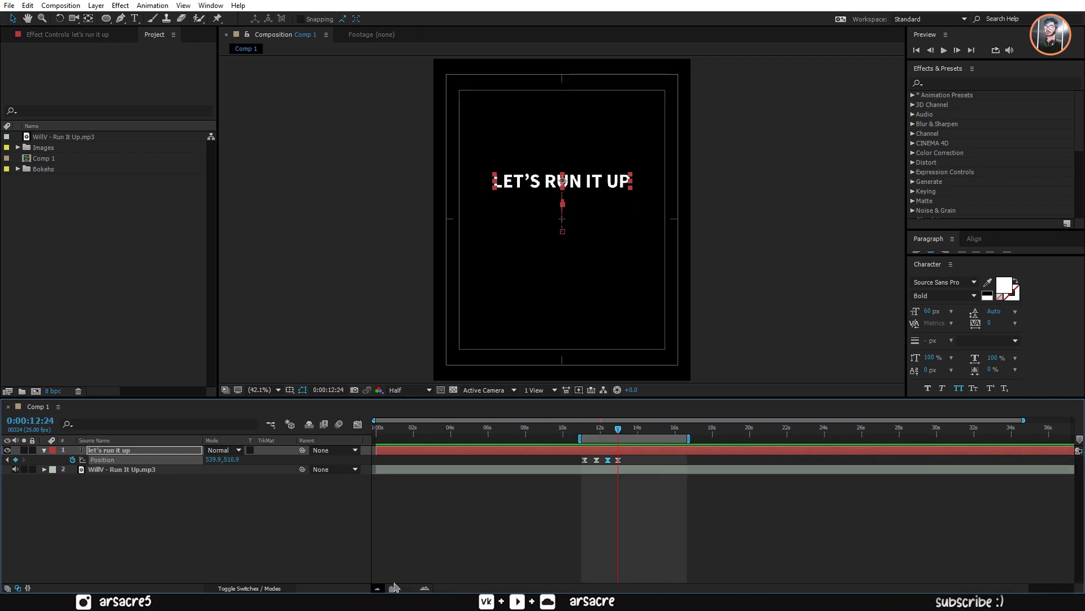
key(alt+bracketright)
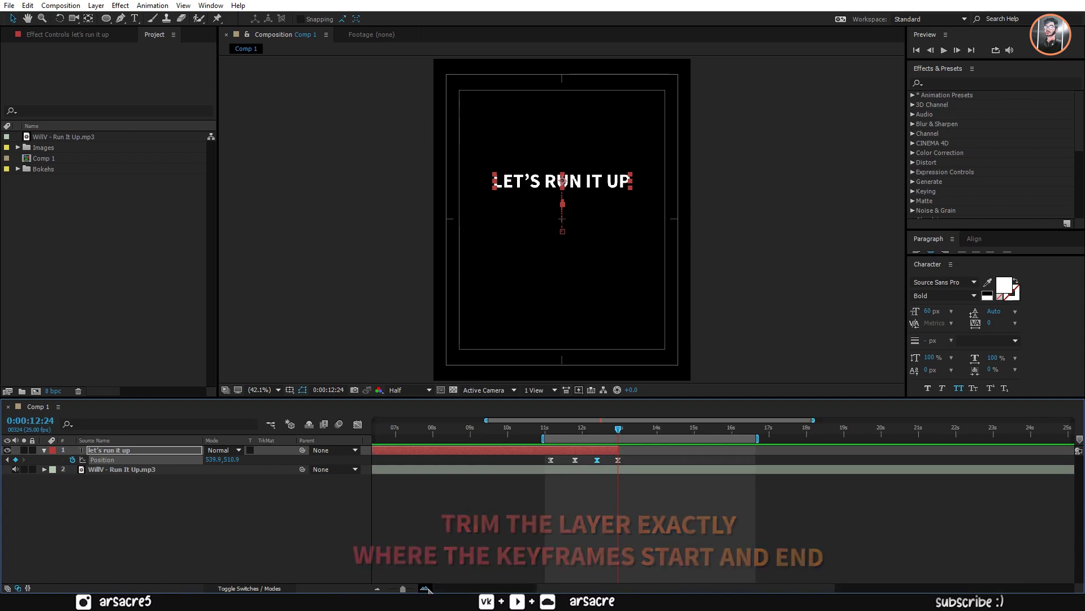
scroll(477, 471, up, 5)
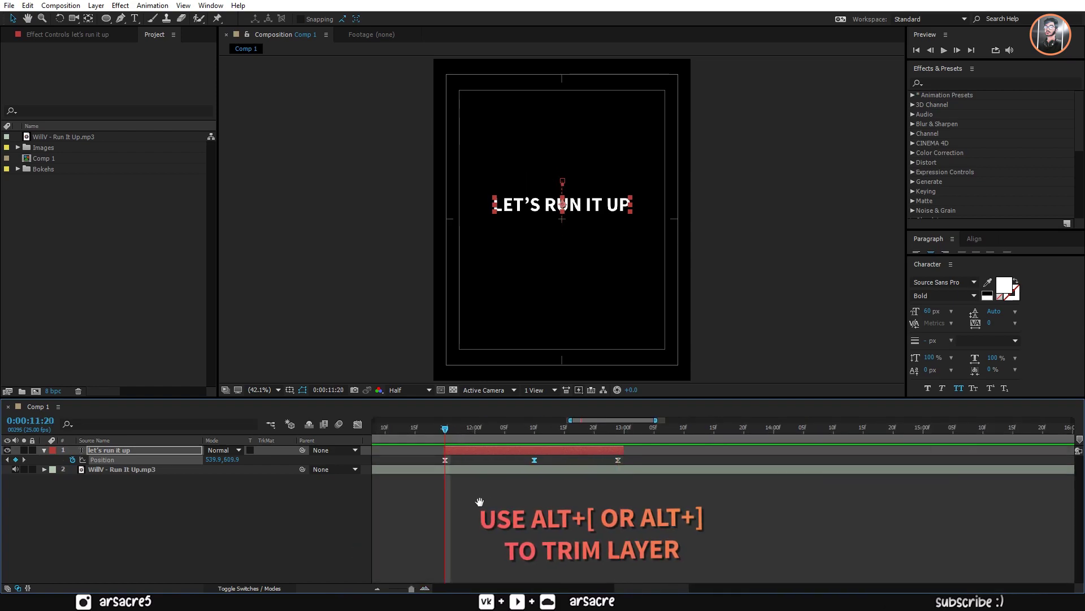
drag(480, 502, 623, 497)
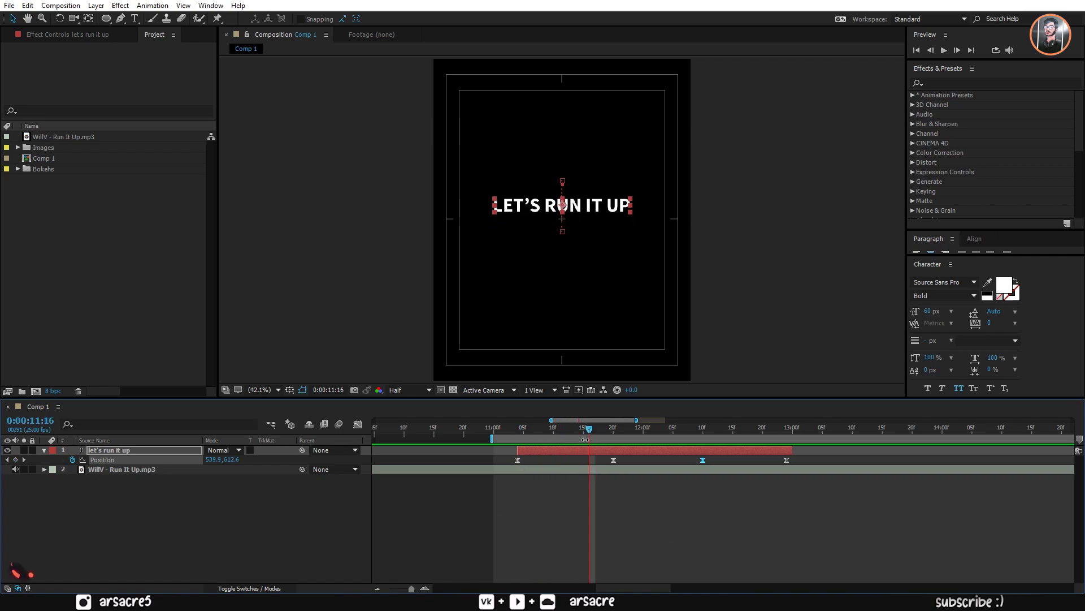
click(27, 6)
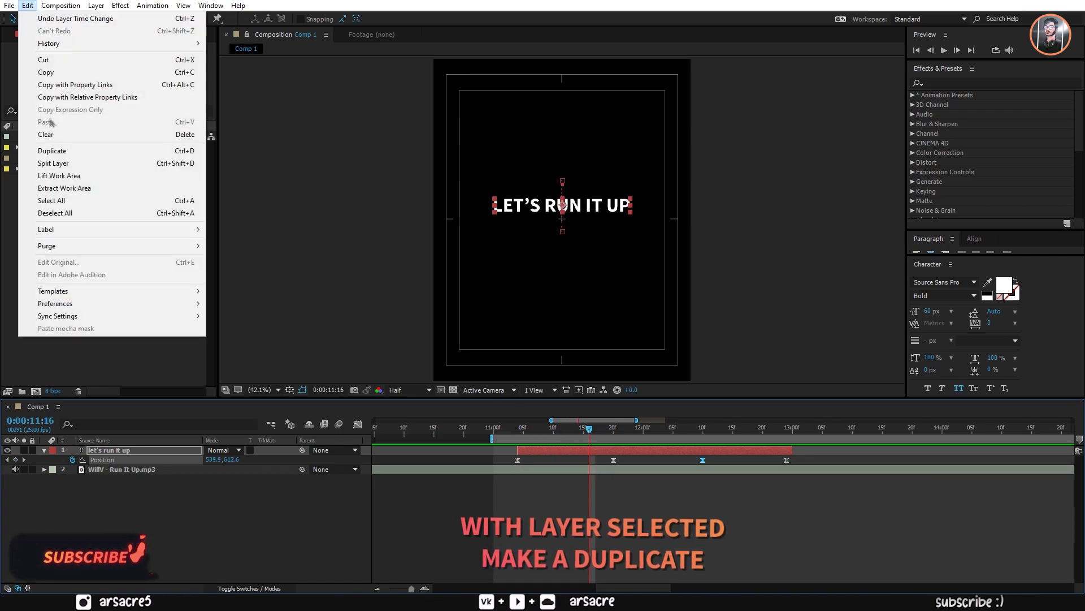
- Duplicate the lyric layer and retype the copy as IT'S BEEN FAKE LOVE
click(76, 153)
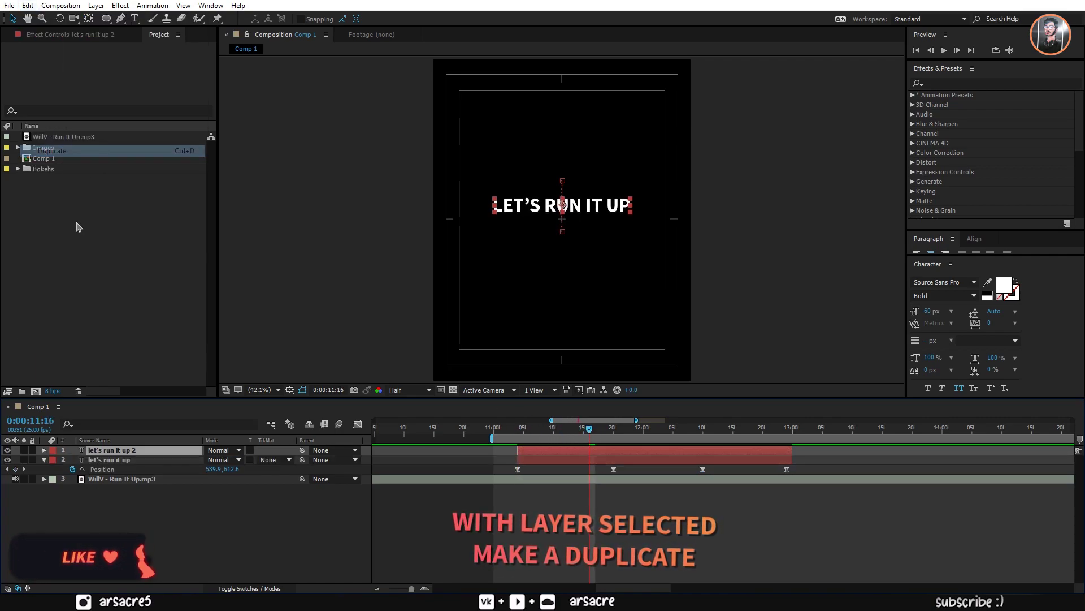
double_click(82, 450)
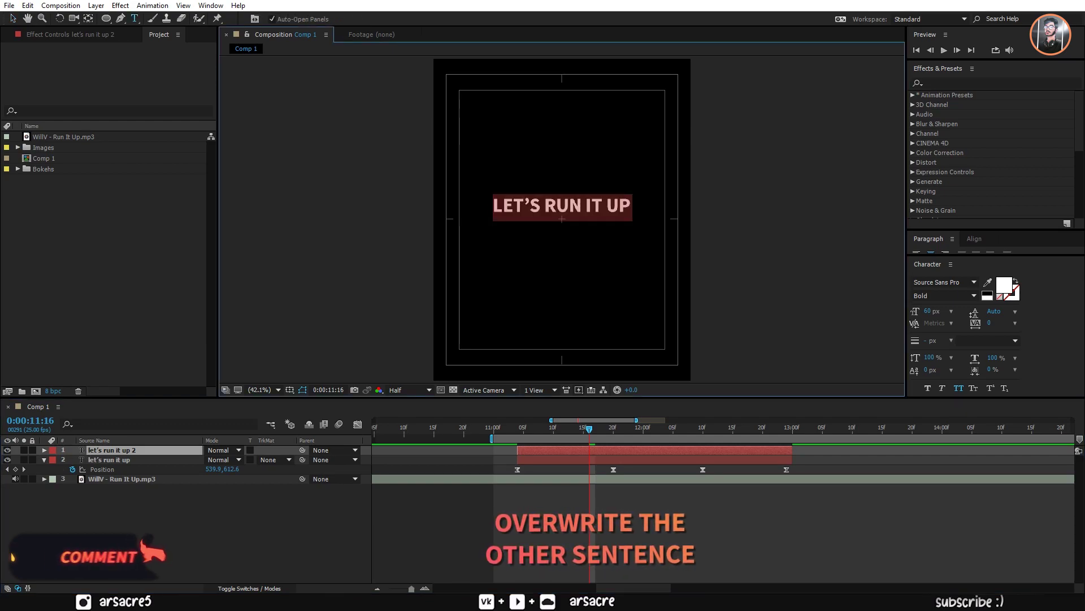
text(it's been fake love)
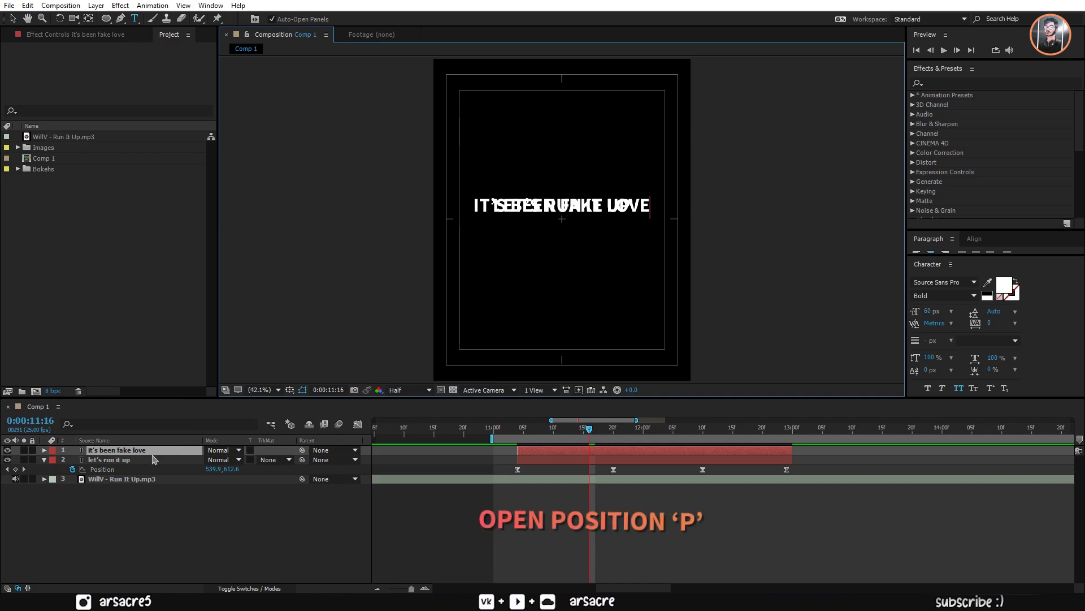
click(165, 453)
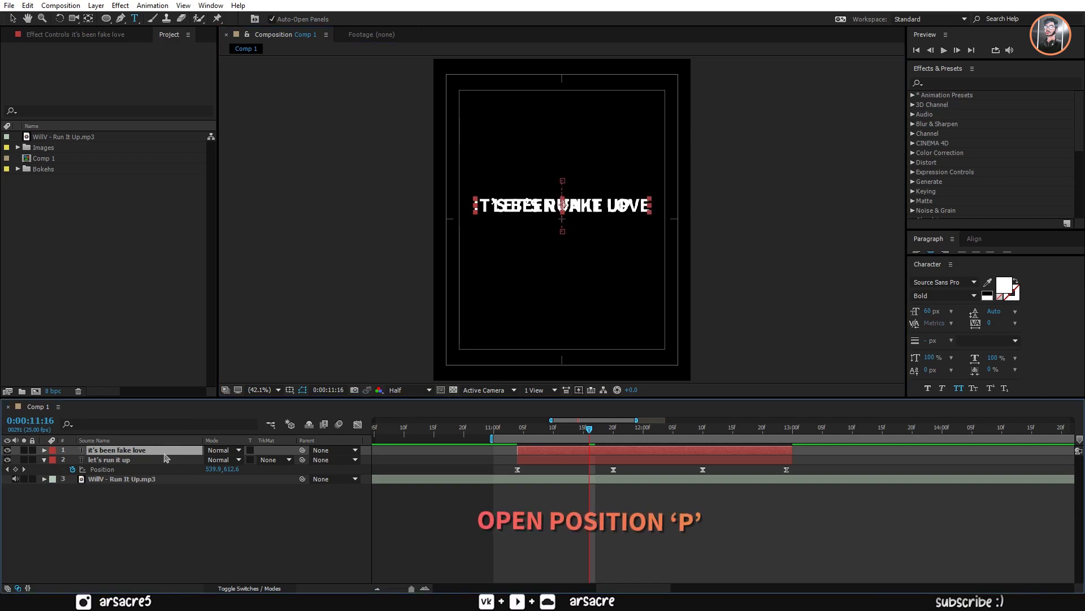
- Shift all the new line's Position keyframes down so it sits beneath LET'S RUN IT UP
key(p)
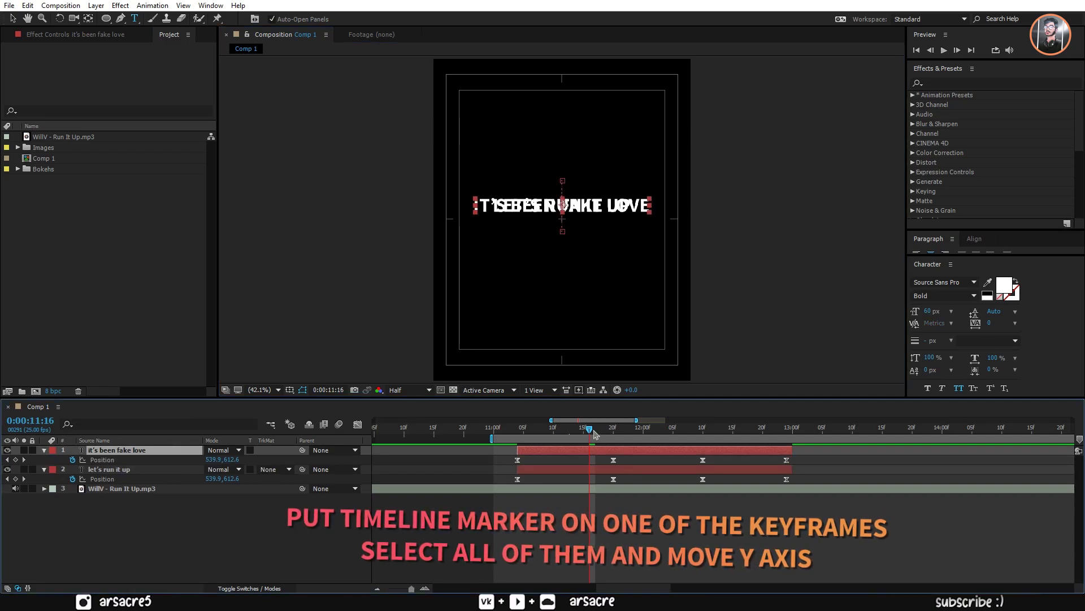
click(604, 435)
drag(491, 459, 808, 469)
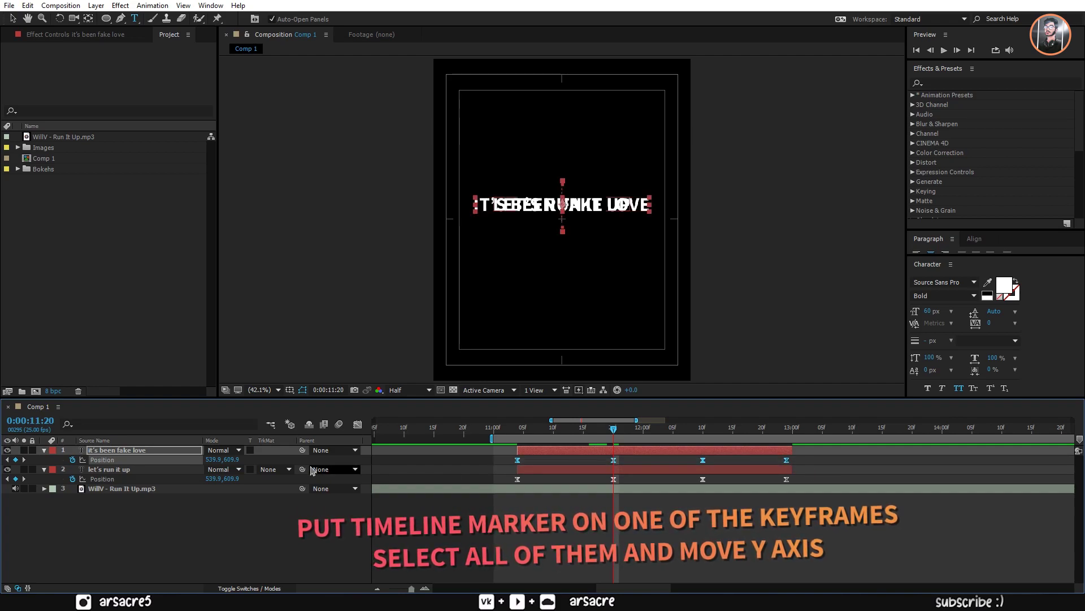
drag(231, 459, 285, 467)
click(588, 464)
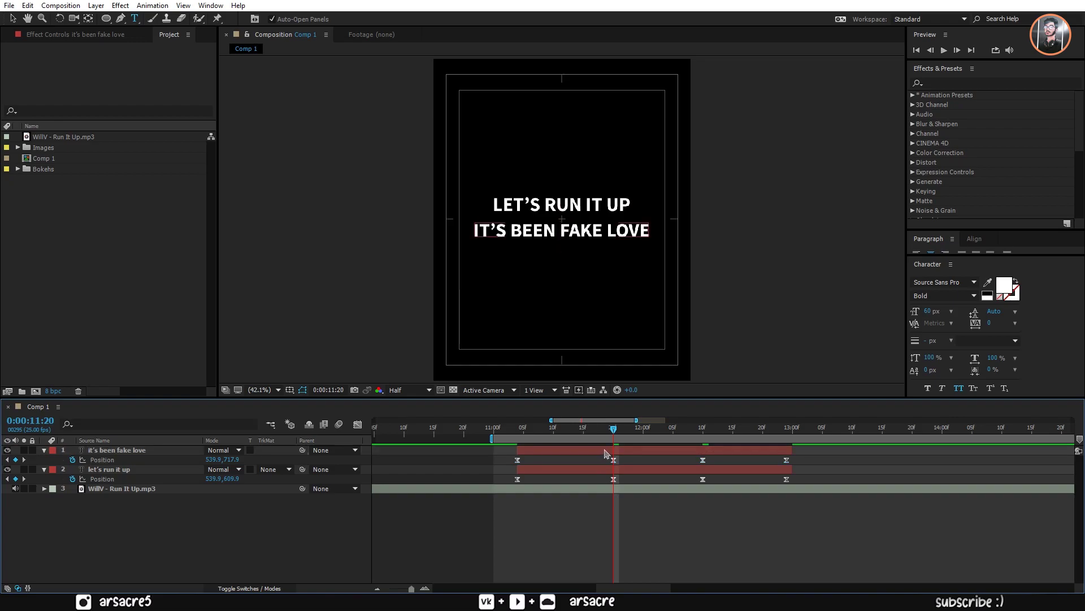
- Turn the word FAKE into an outline with a 3 px stroke
drag(561, 230, 584, 231)
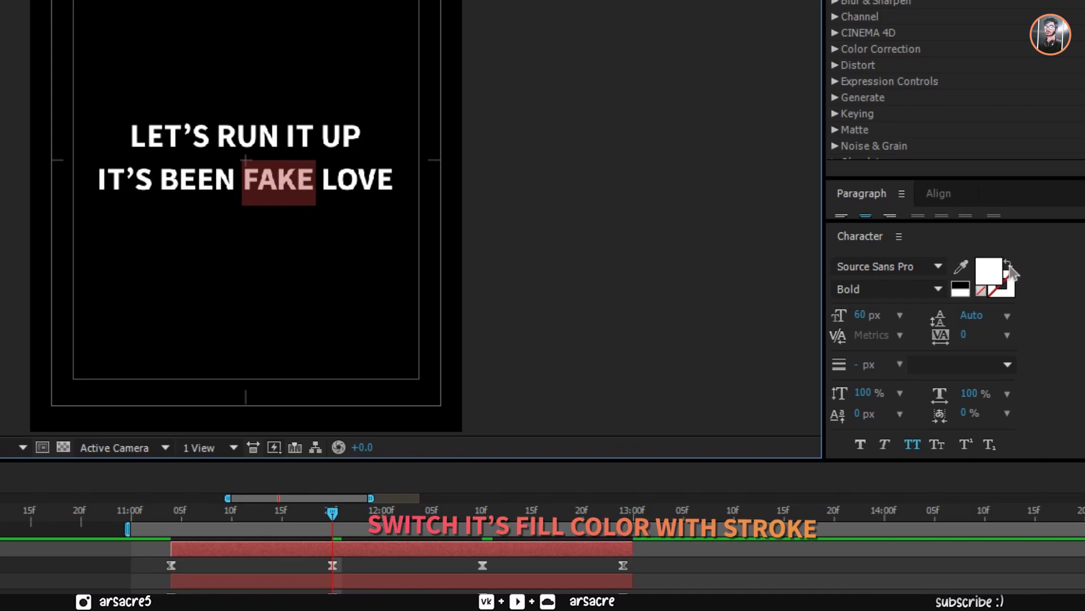
click(1010, 266)
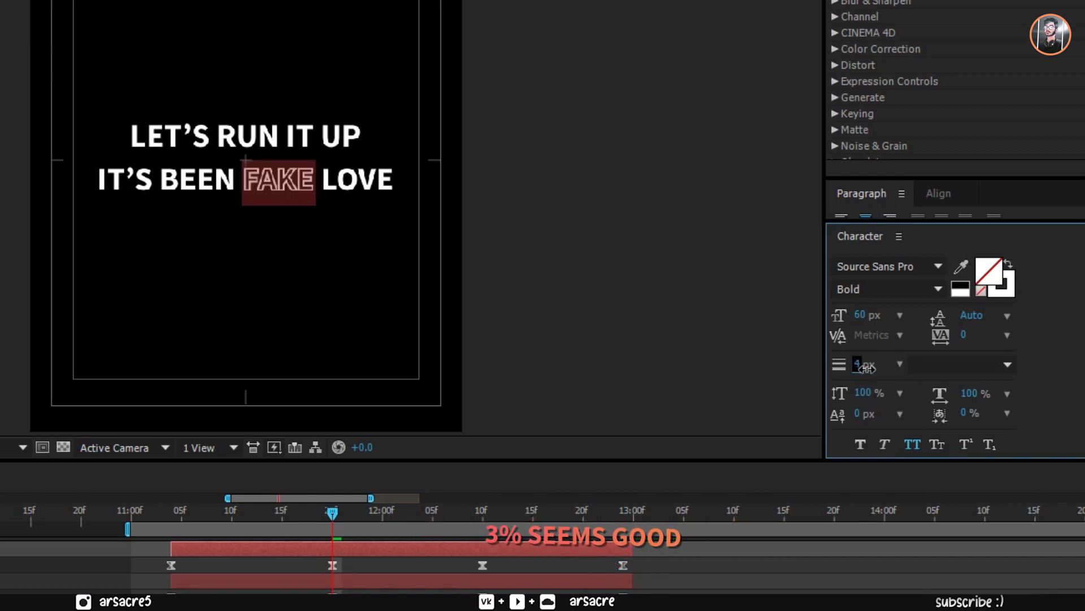
drag(865, 368, 861, 368)
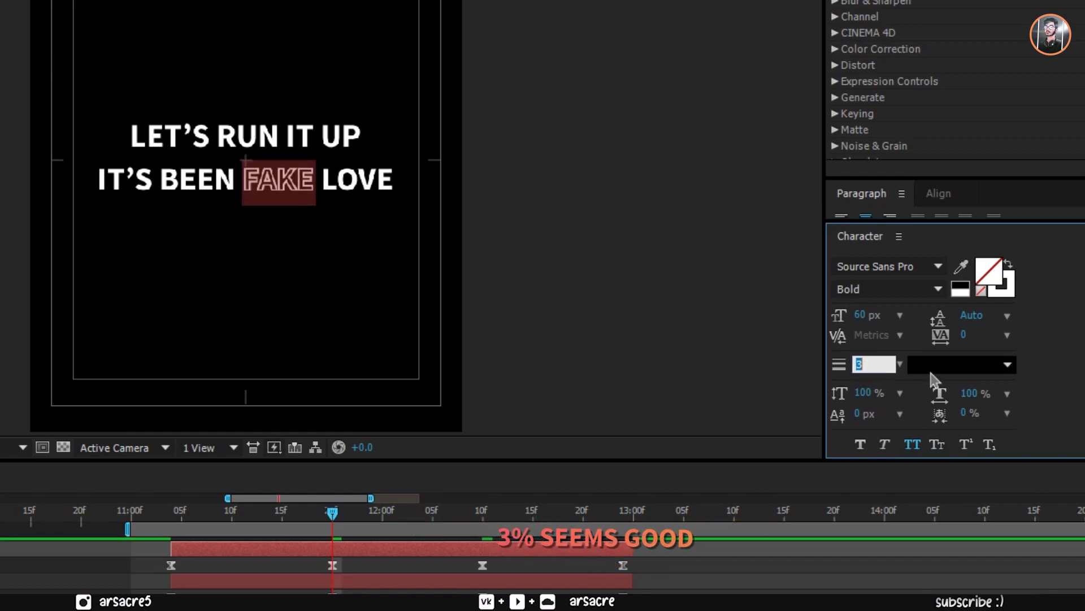
key(Return)
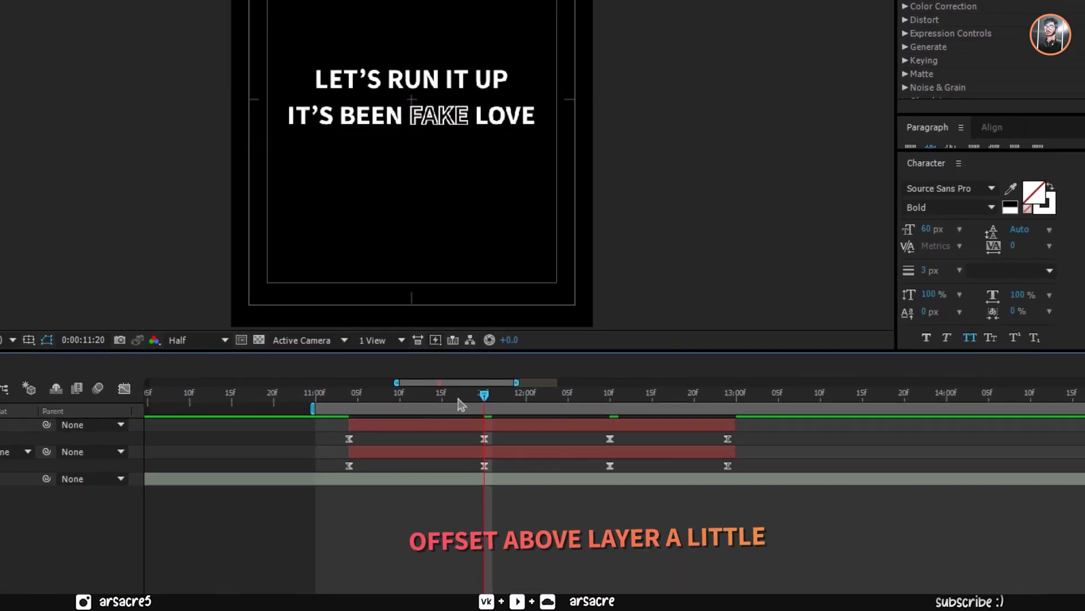
- Delay the IT'S BEEN FAKE LOVE layer so it starts slightly later
mouse_move(462, 403)
mouse_down()
mouse_move(383, 403)
mouse_move(411, 431)
mouse_up()
click(207, 394)
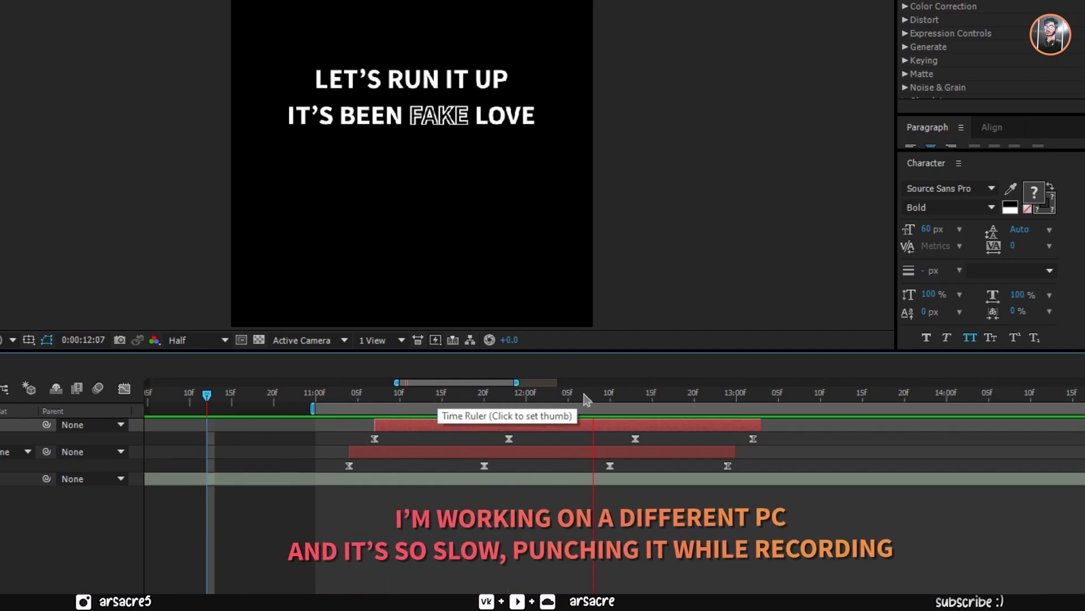
key(space)
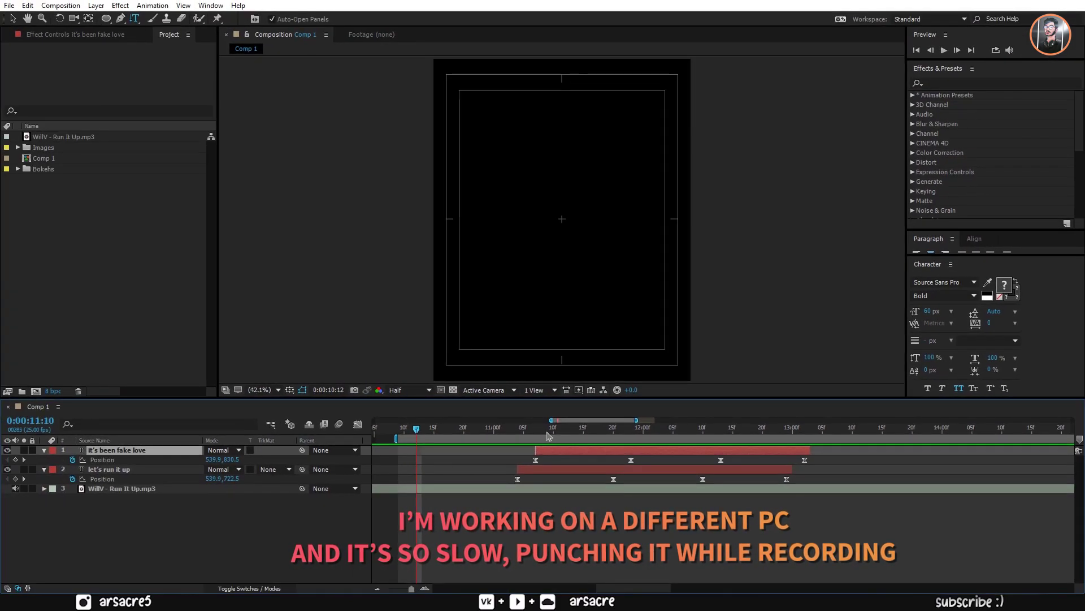
- Apply Fade In+Out - frames to LET'S RUN IT UP with 10-frame fade in and out
click(786, 428)
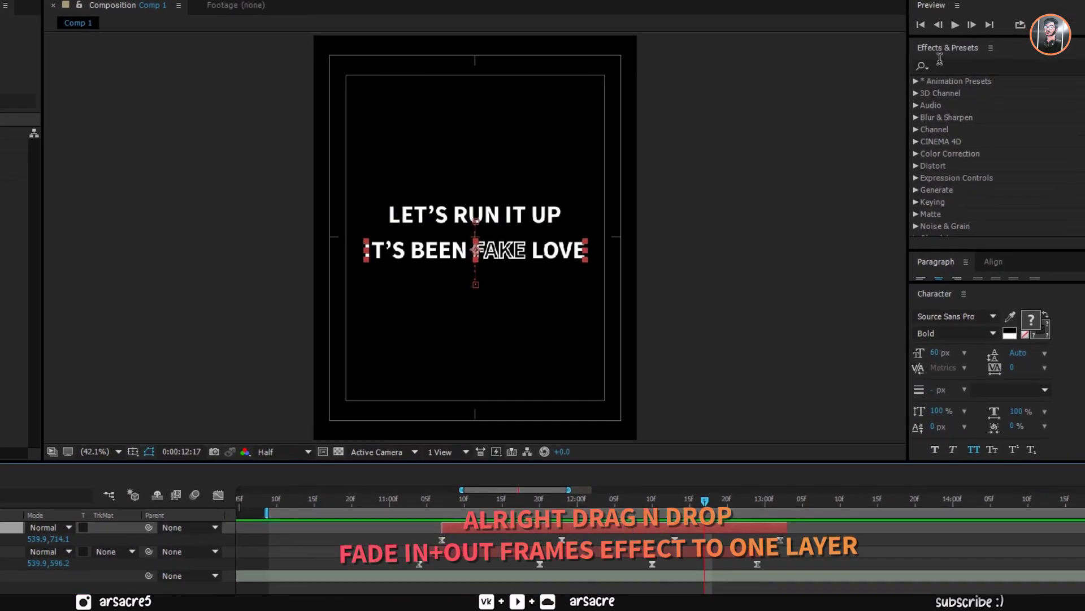
click(961, 83)
text(fade)
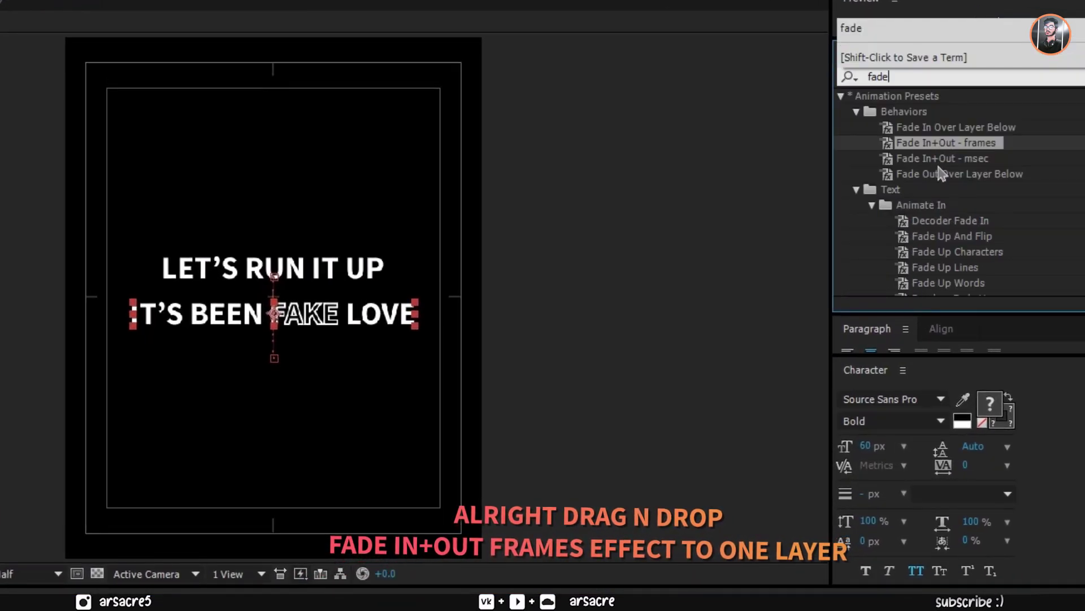
drag(937, 153, 606, 468)
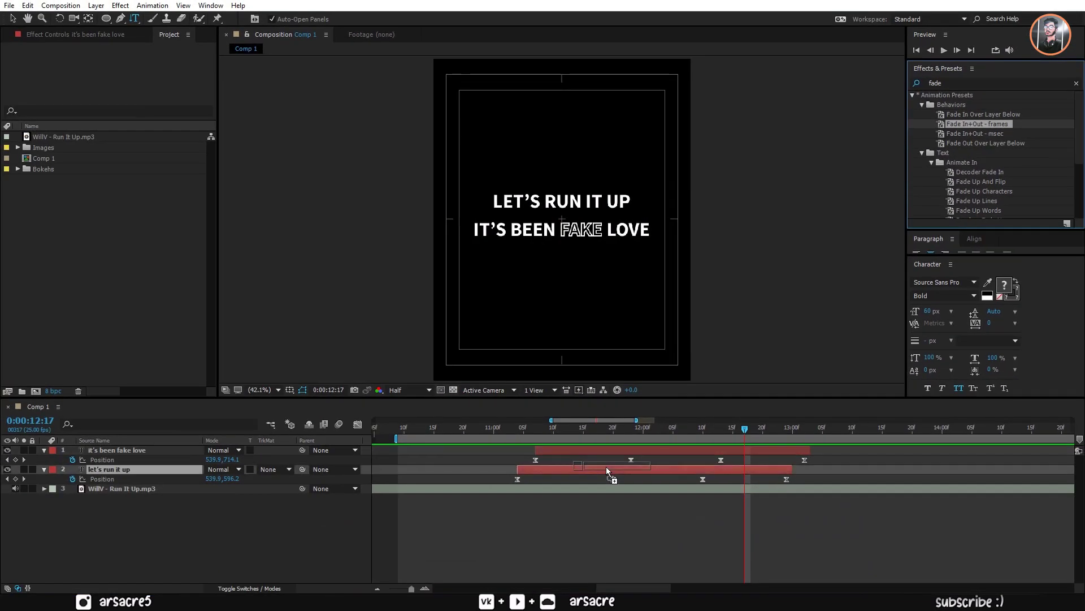
key(v)
click(625, 428)
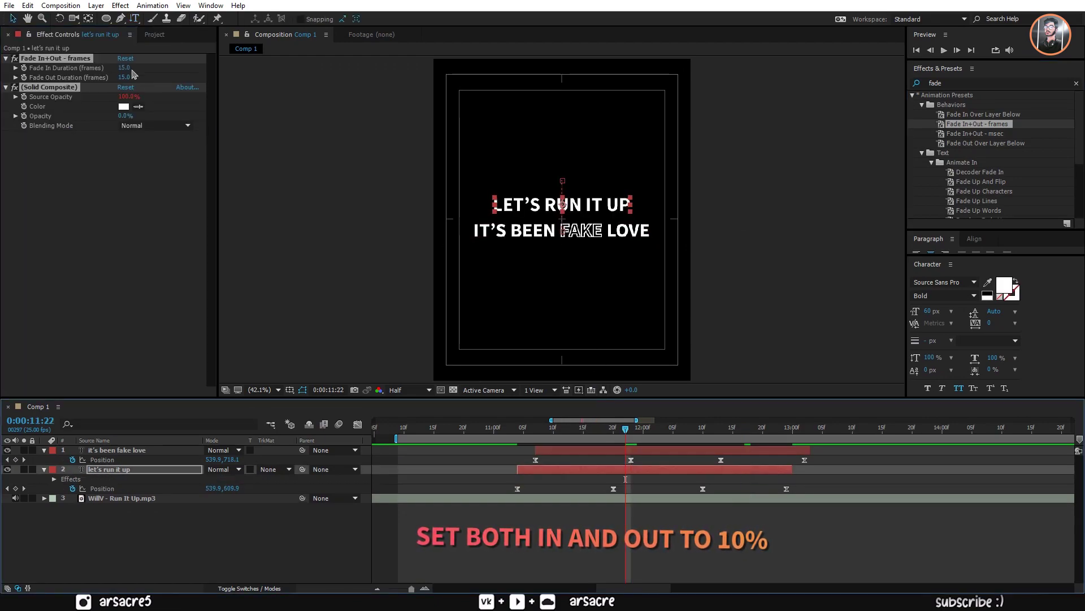
text(1)
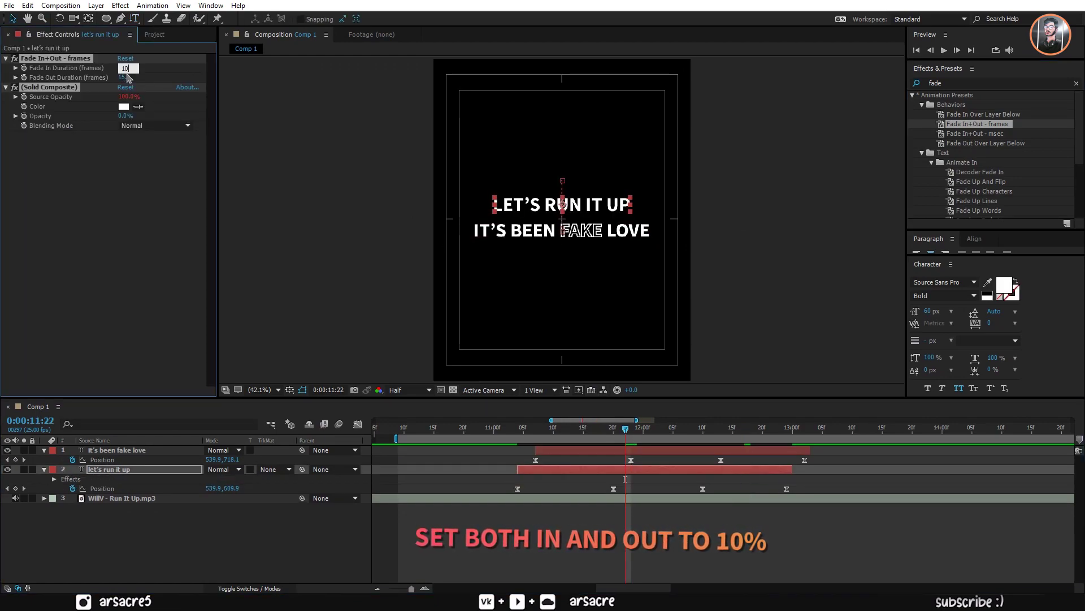
text(10)
key(Return)
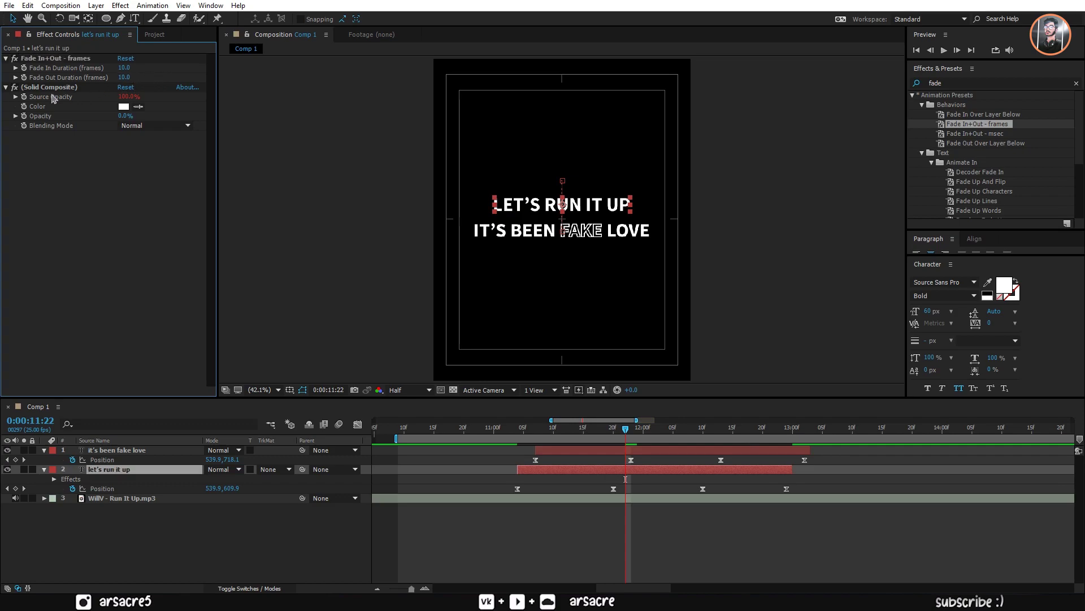
- Copy the fade effect onto IT'S BEEN FAKE LOVE and preview both lines fading
click(45, 88)
key(ctrl+c)
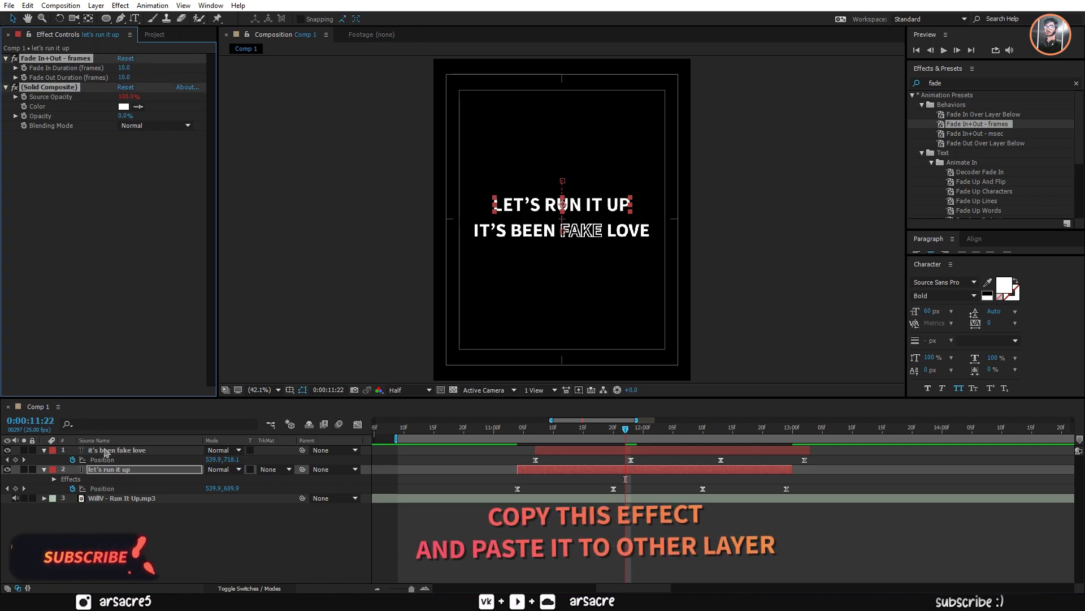
click(116, 450)
key(ctrl+v)
click(595, 428)
key(space)
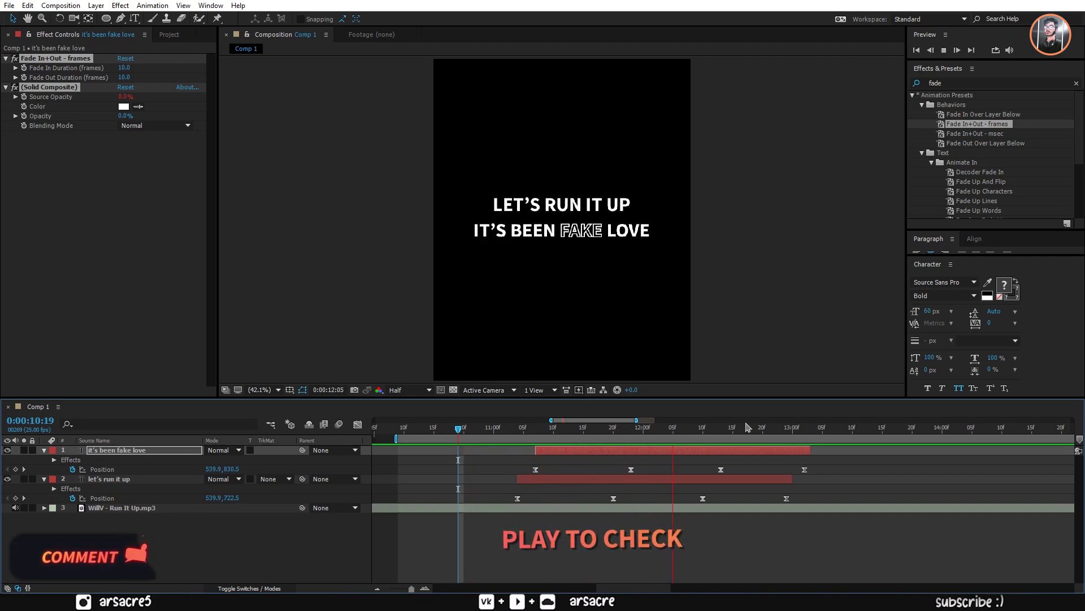
key(space)
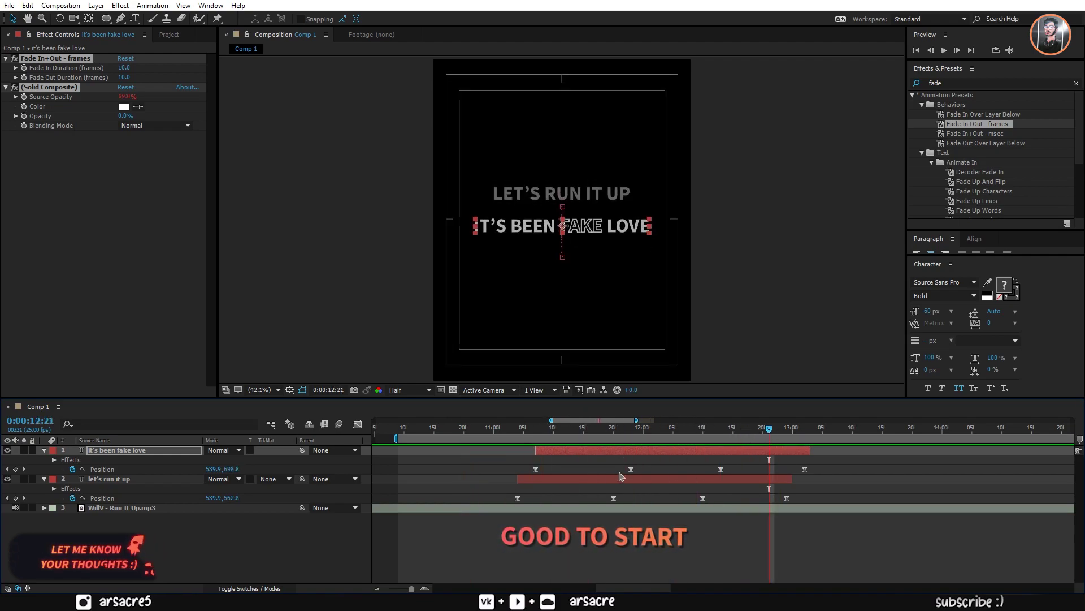
shift+click(620, 476)
- Duplicate both lyric layers, stack the copies on top and shift them later to the next lyric
key(u)
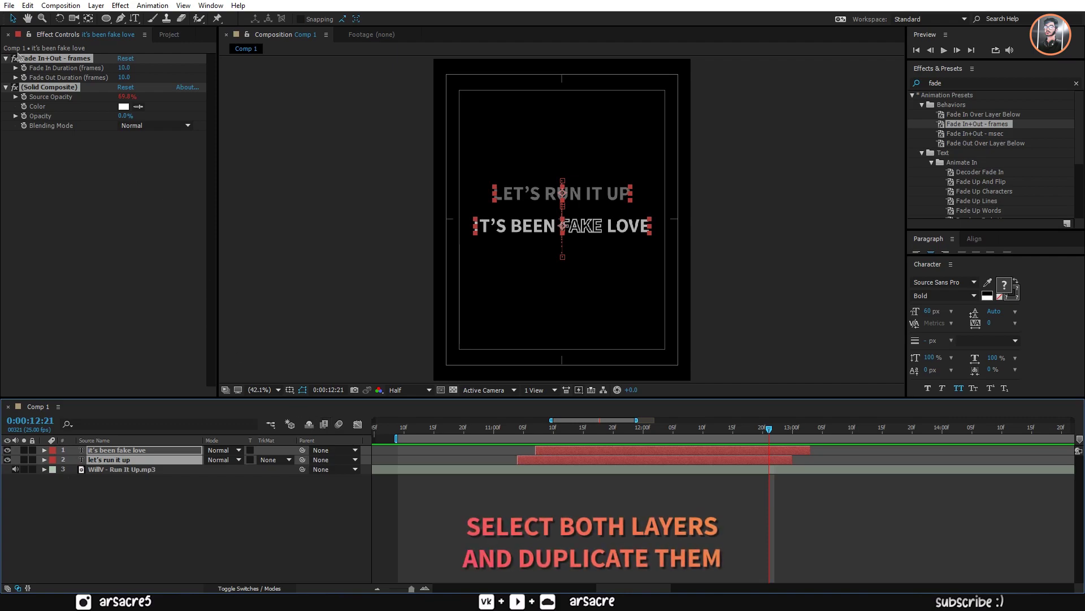
click(27, 6)
click(57, 148)
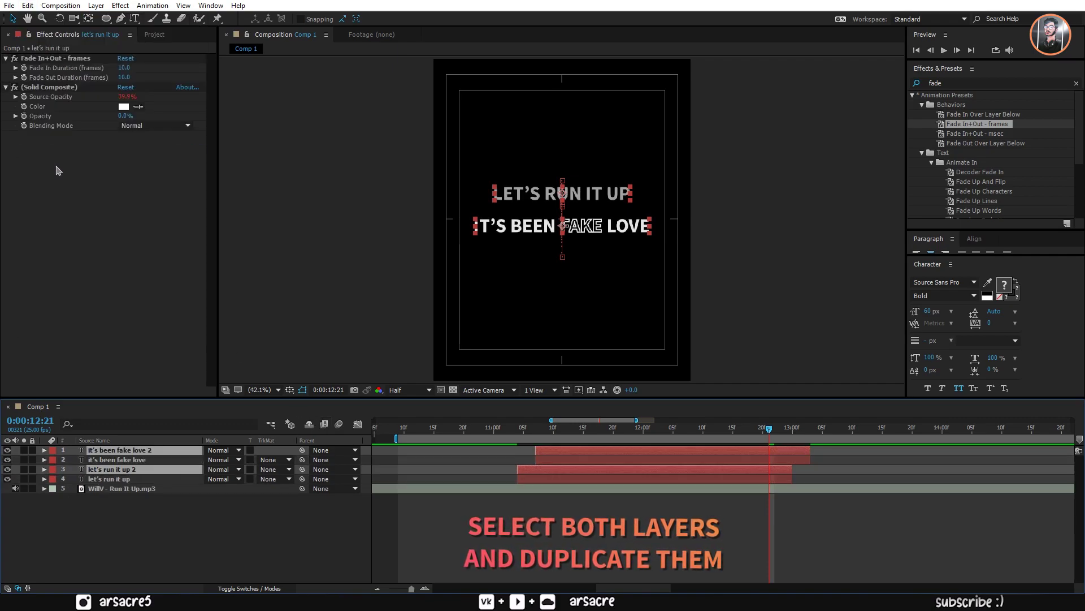
drag(113, 470, 120, 457)
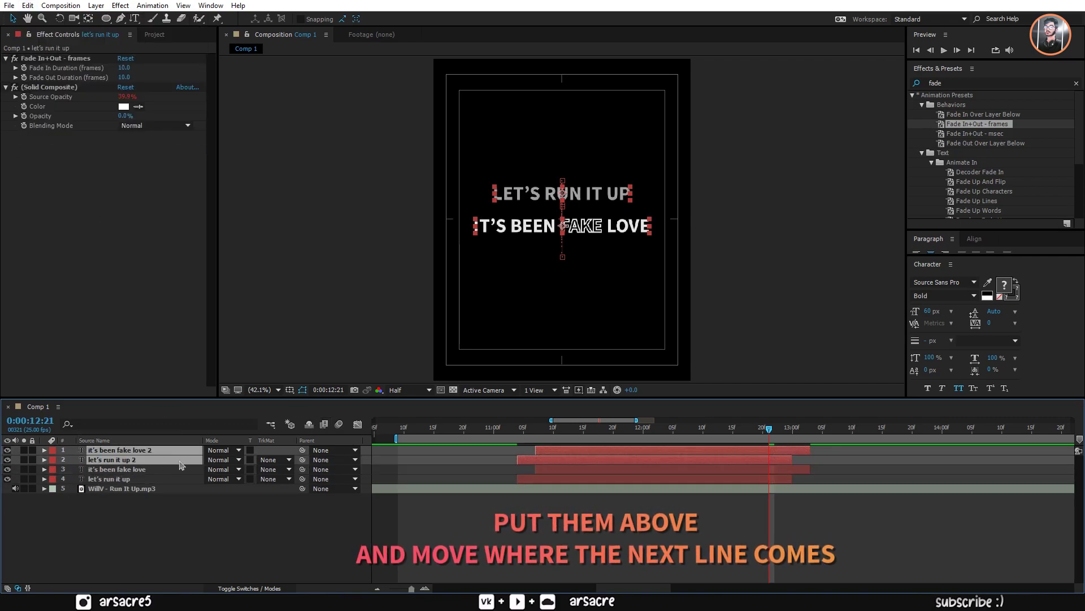
drag(592, 462, 763, 435)
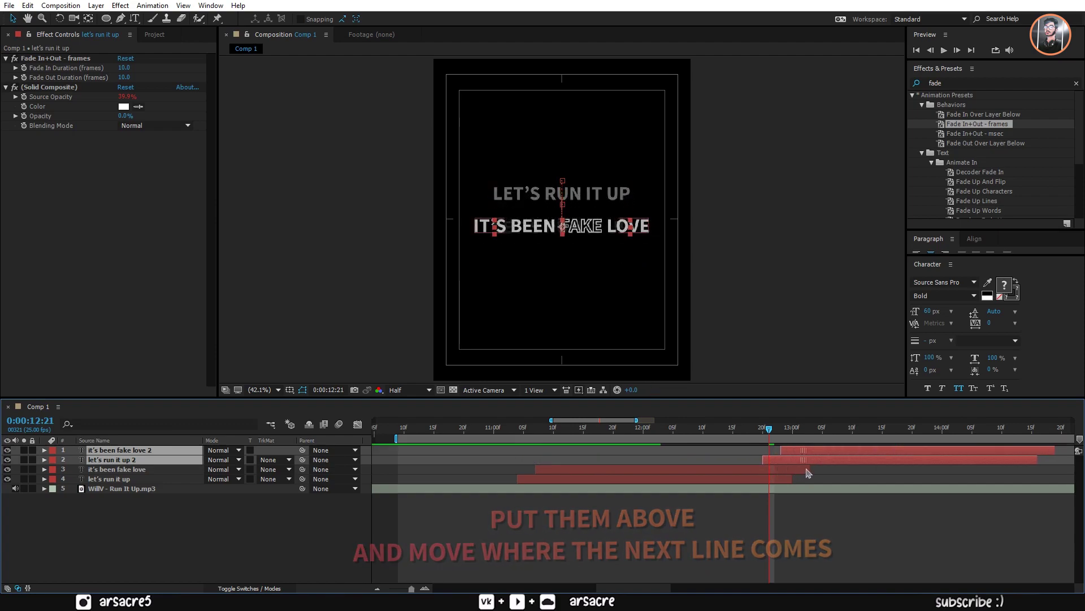
key(space)
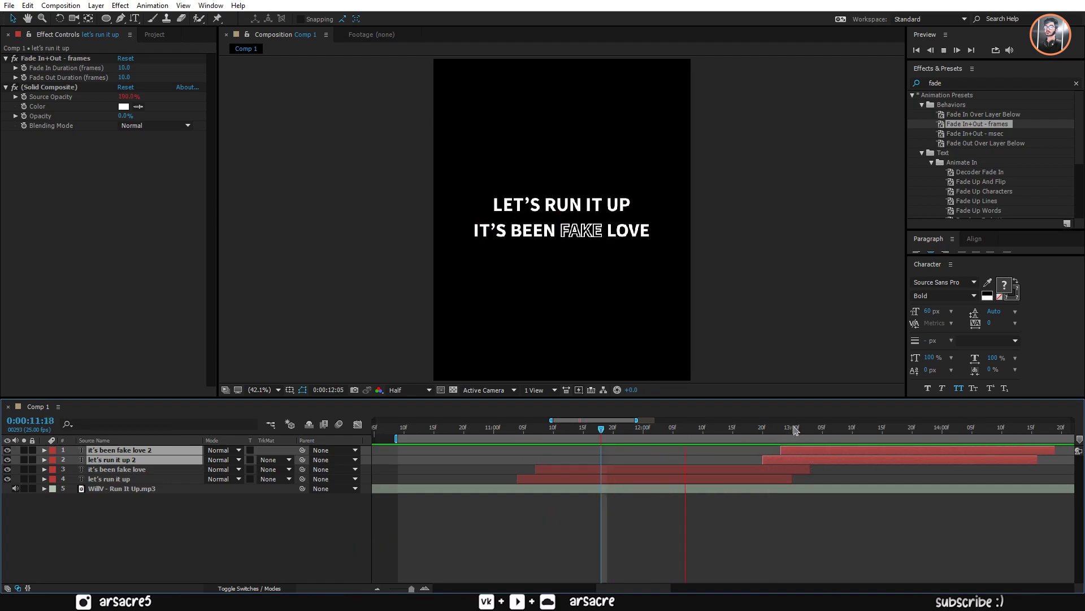
key(space)
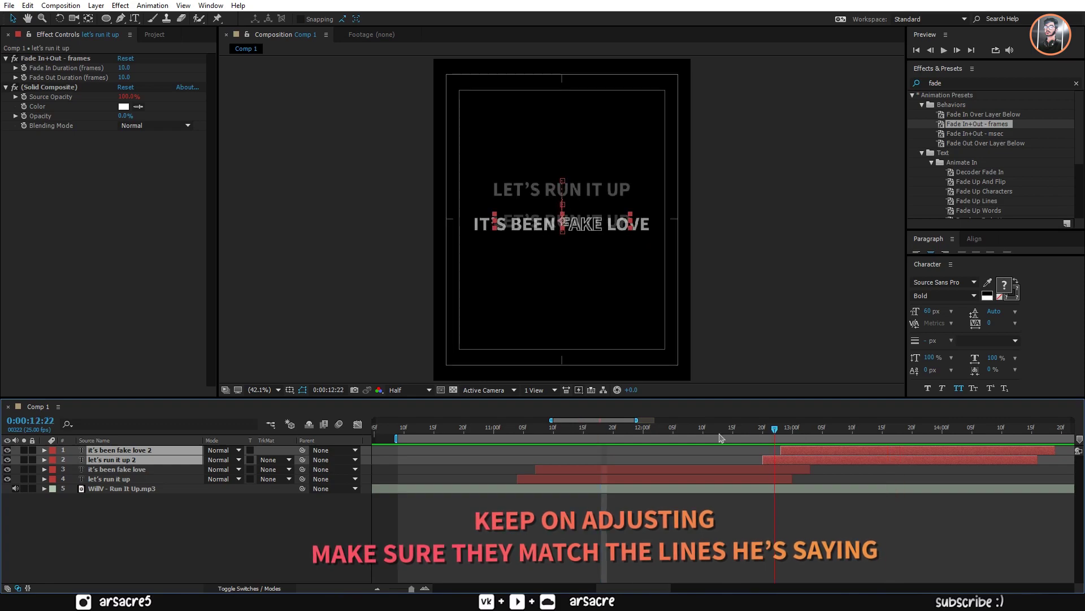
key(space)
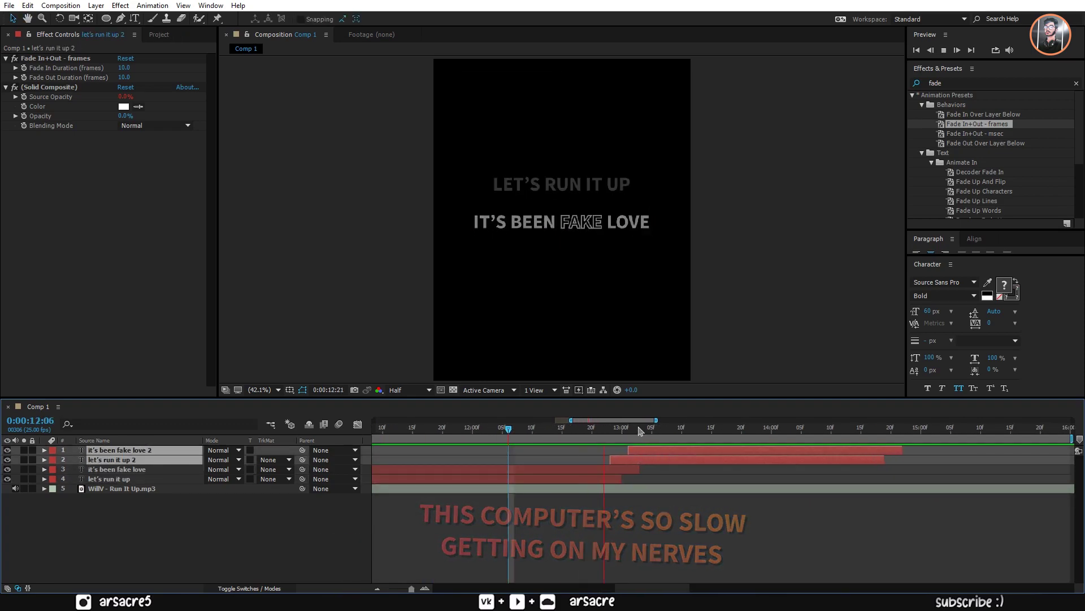
drag(657, 464, 669, 464)
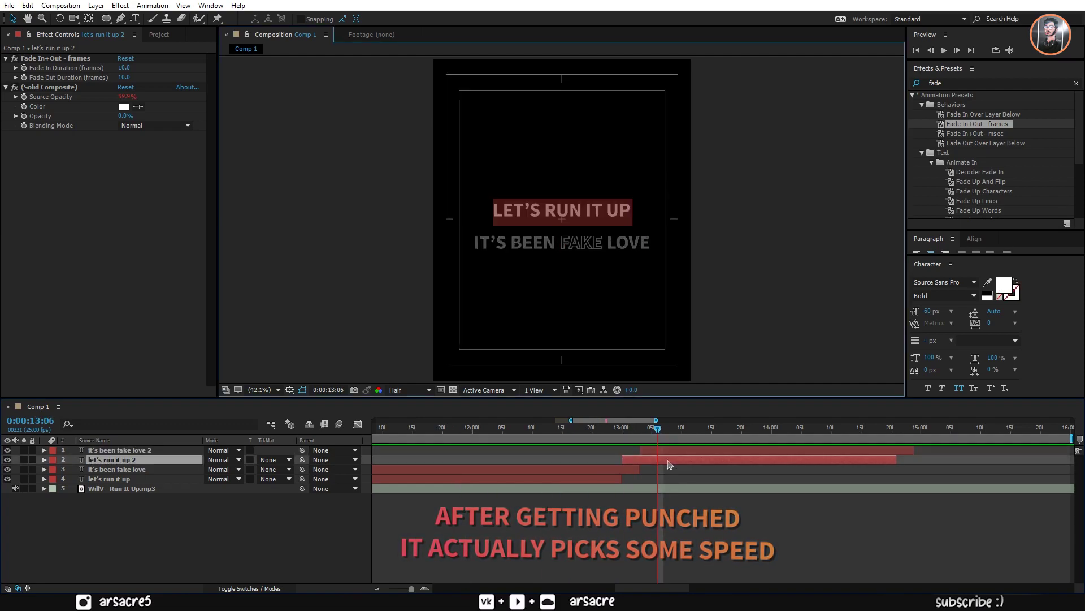
- Retype the copies as I'M NEVER and HOLDING BACK AGAIN, with HOLDING outlined
text(i'm never)
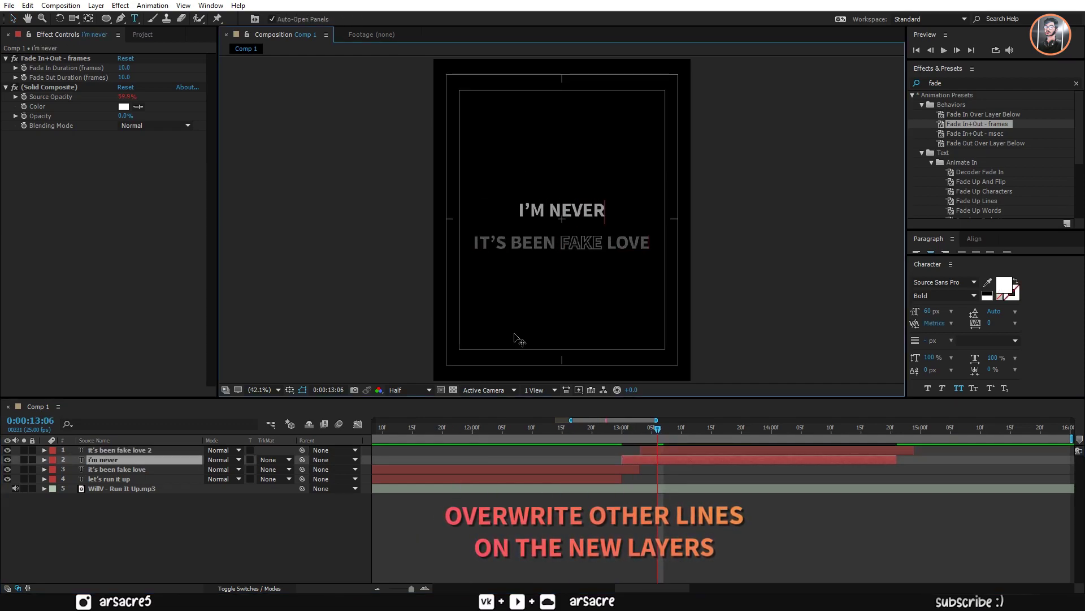
click(638, 420)
key(space)
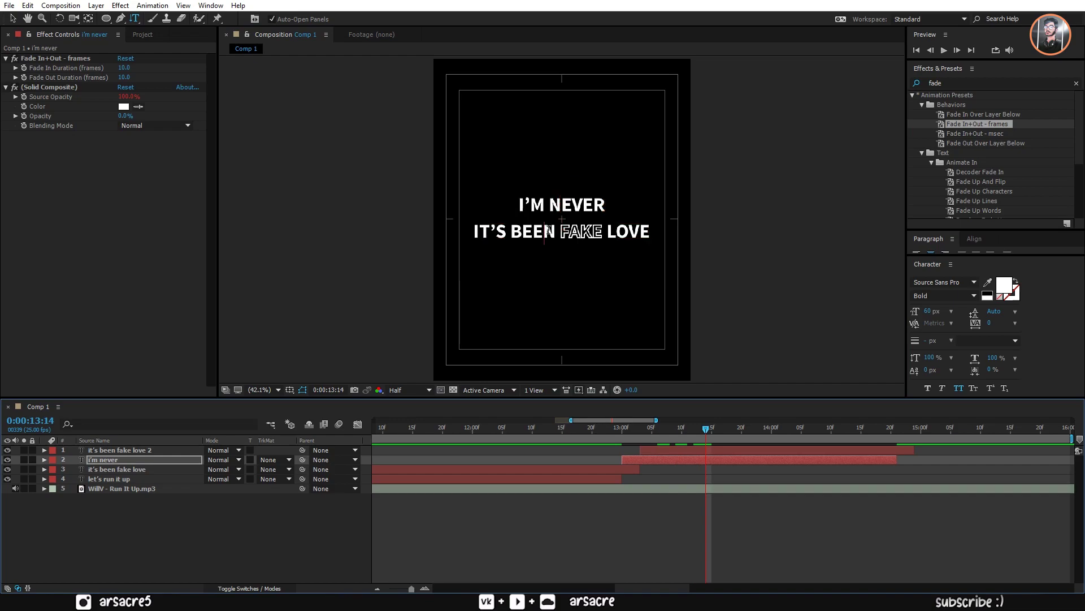
triple_click(548, 229)
text(holdick aga)
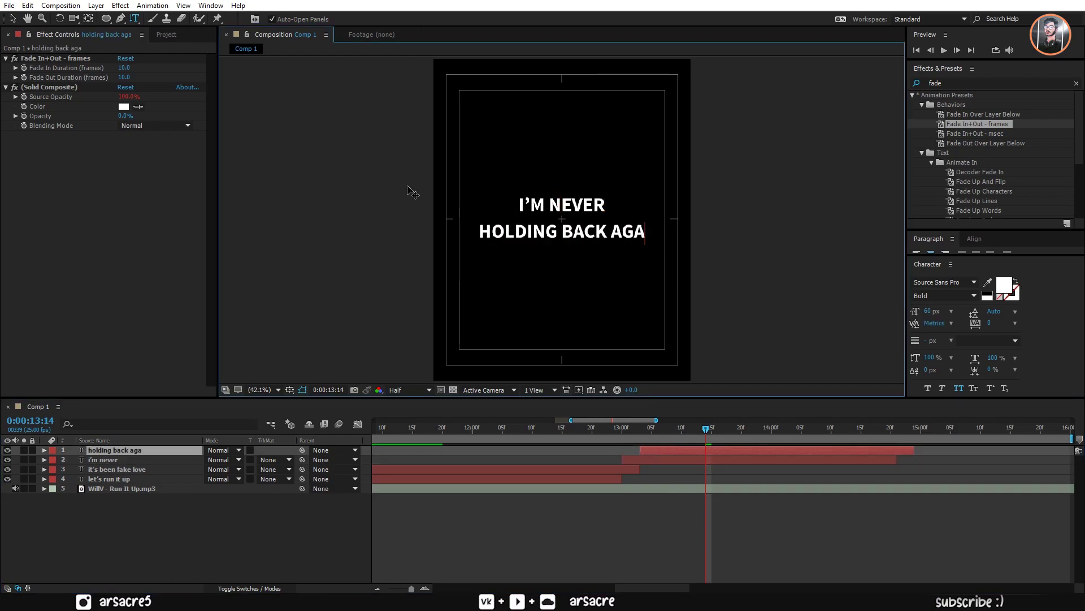
text(in)
drag(476, 234, 546, 233)
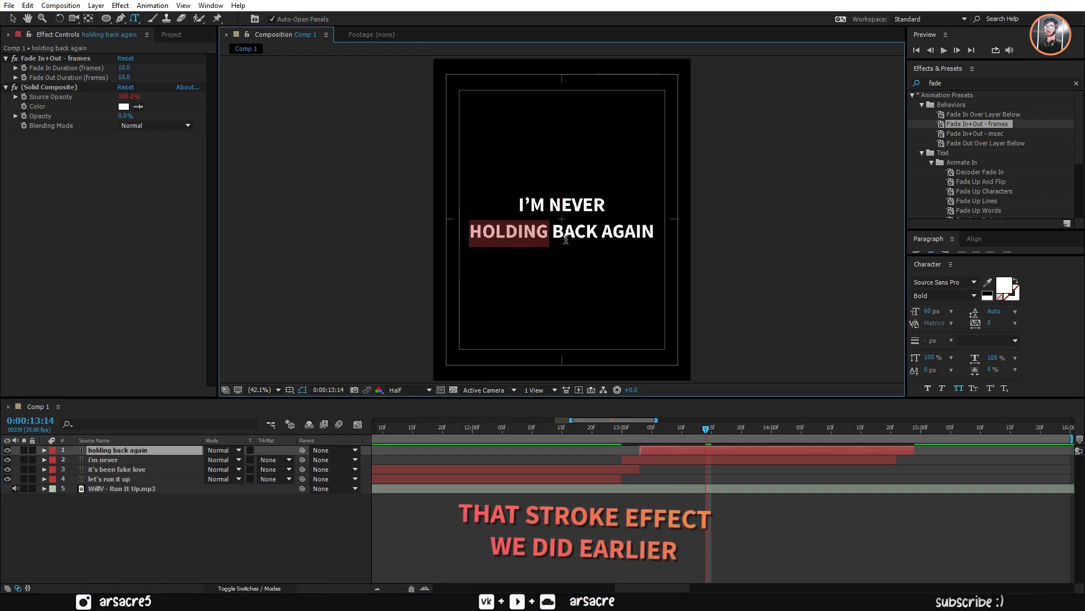
click(1015, 282)
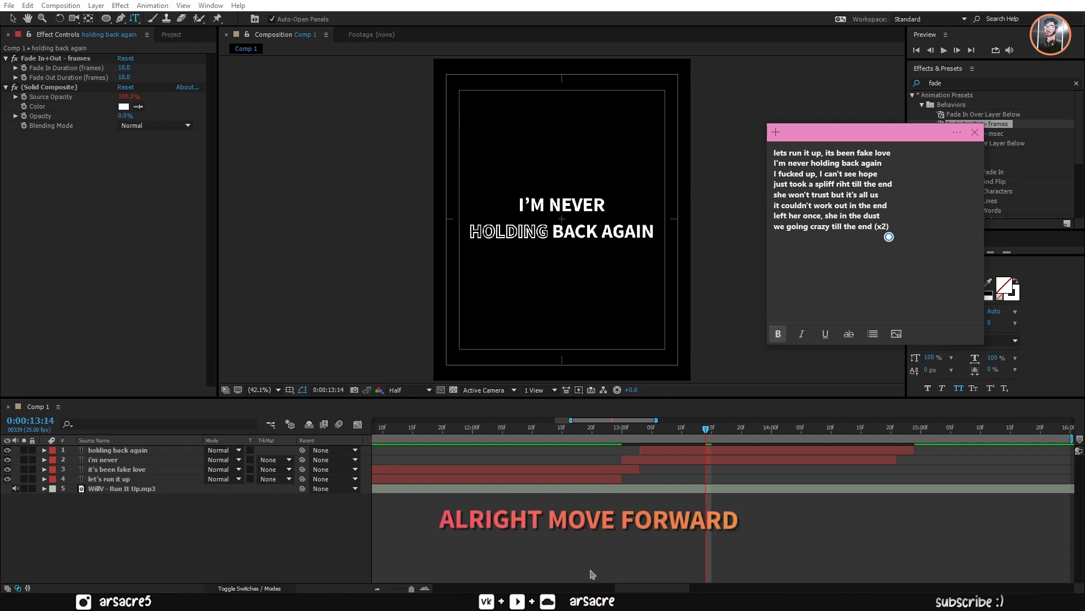
- Preview the new lyric pair from 0:00:12:03 to check its exit timing
scroll(503, 452, right, 5)
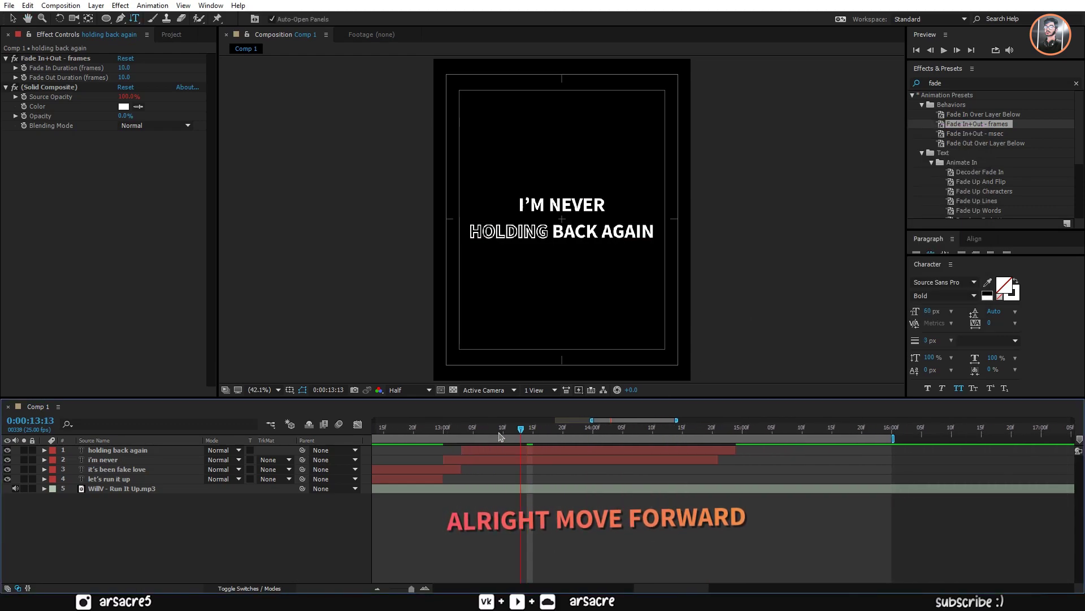
key(space)
click(377, 588)
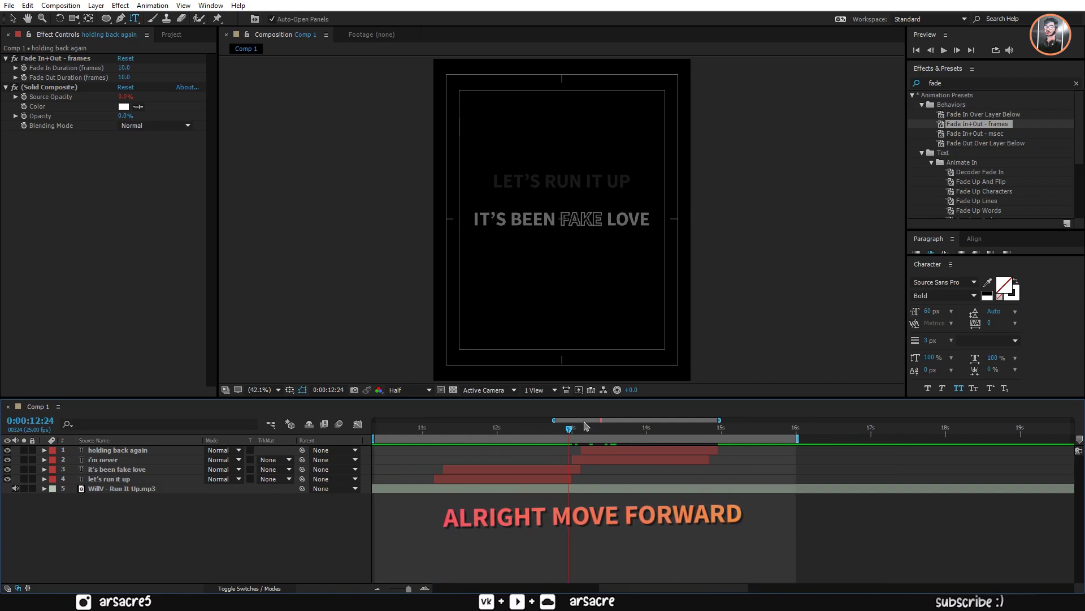
click(506, 428)
drag(586, 438, 733, 438)
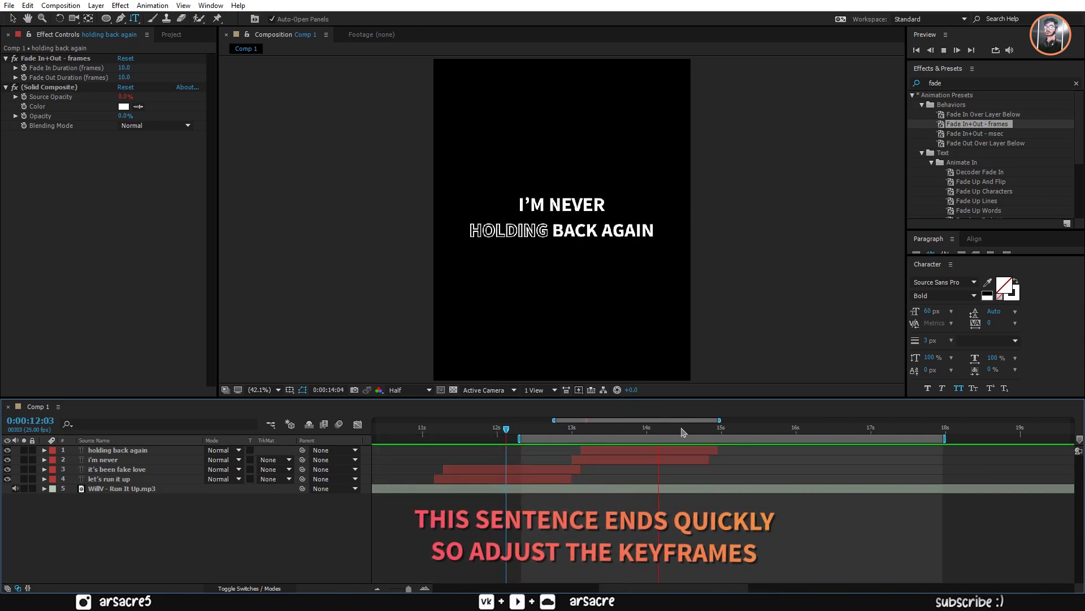
key(space)
- Pull both layers' final Position keyframes slightly earlier and preview the result
shift+click(613, 464)
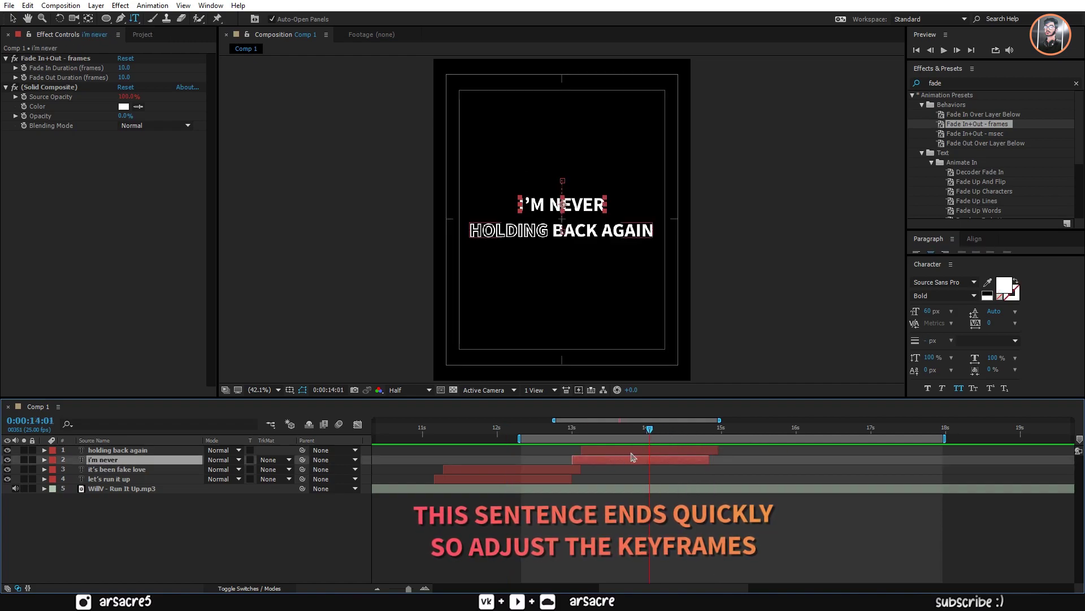
key(p)
mouse_move(727, 456)
mouse_down()
mouse_move(656, 480)
mouse_move(703, 471)
mouse_up()
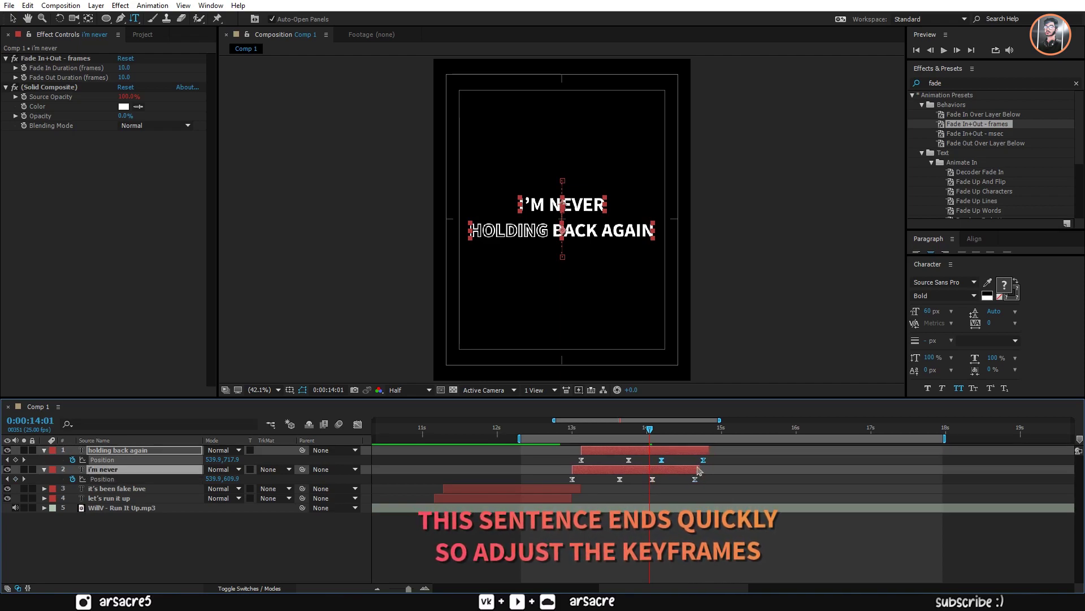
key(space)
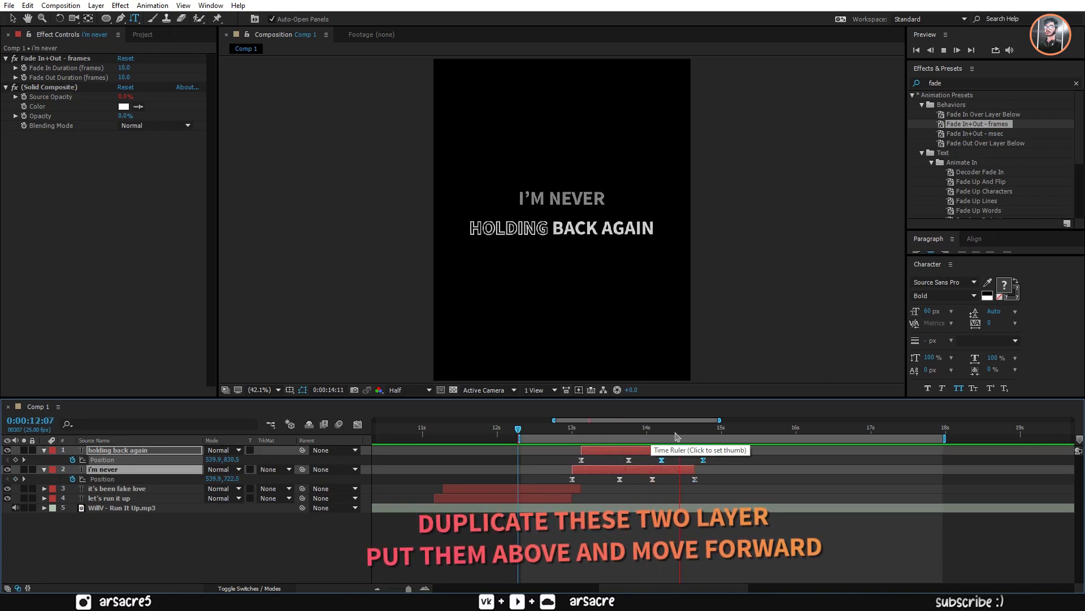
- Duplicate the I'M NEVER / HOLDING BACK AGAIN pair and shift the copies later
click(678, 437)
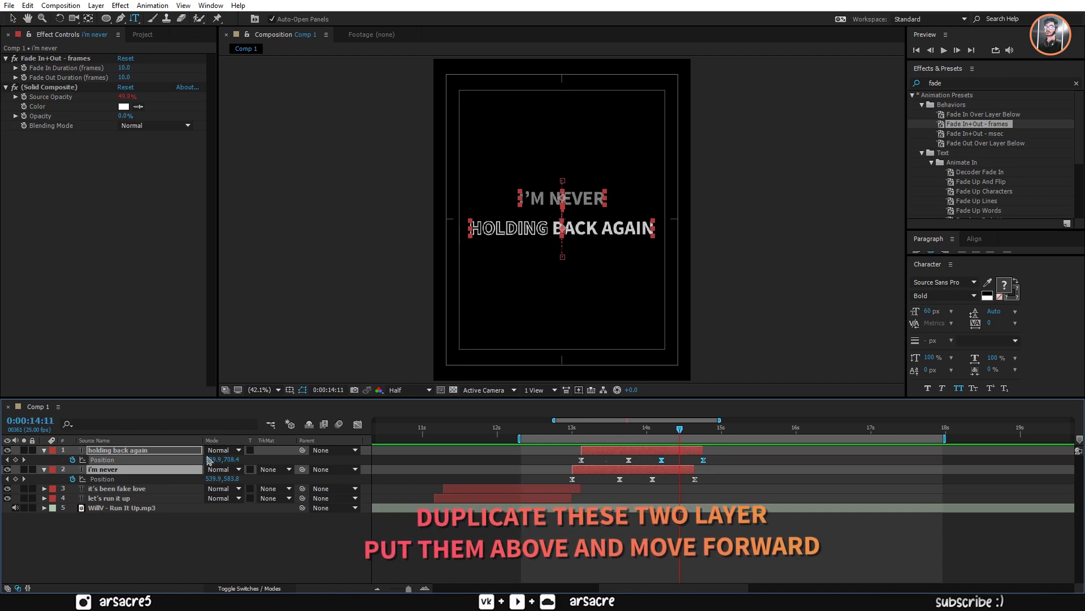
click(29, 12)
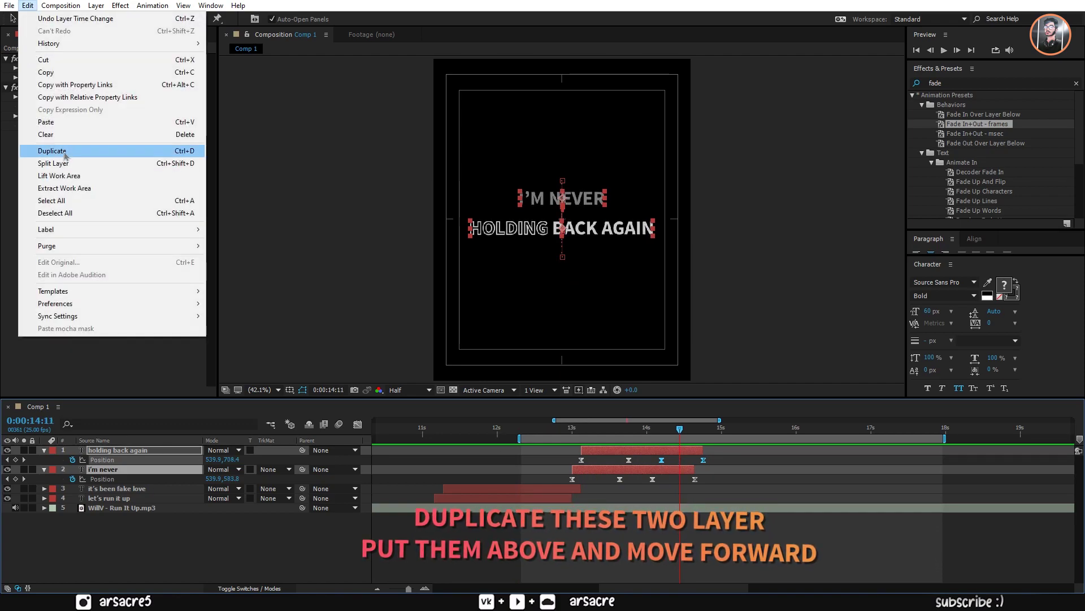
click(62, 150)
drag(93, 482, 96, 456)
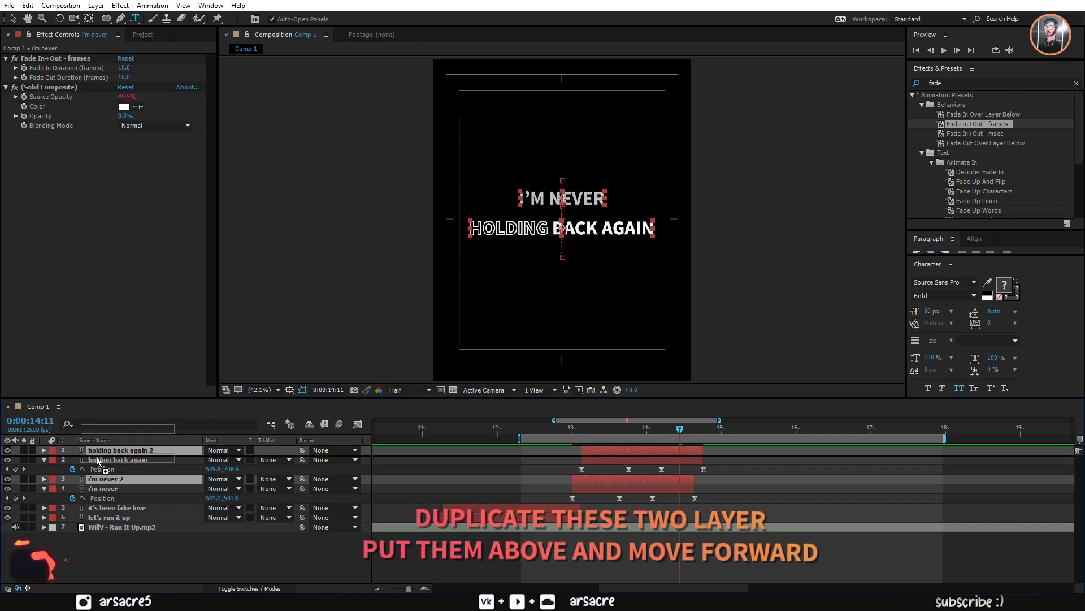
drag(604, 459, 711, 468)
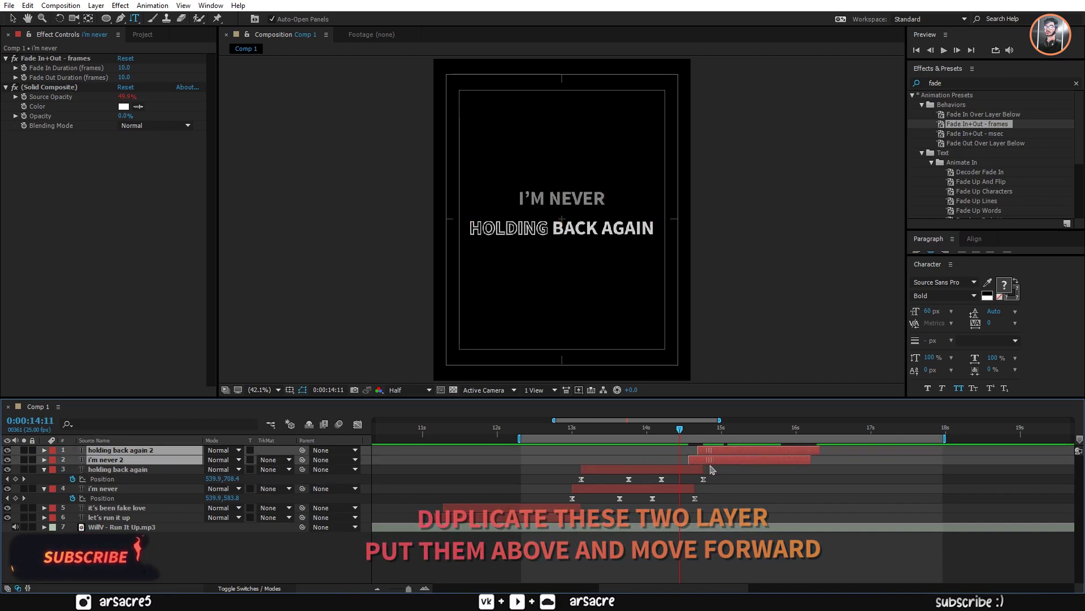
- Check the copies' timing around 14:22–15:06 and begin retyping the upper copy's lyric
click(710, 433)
key(space)
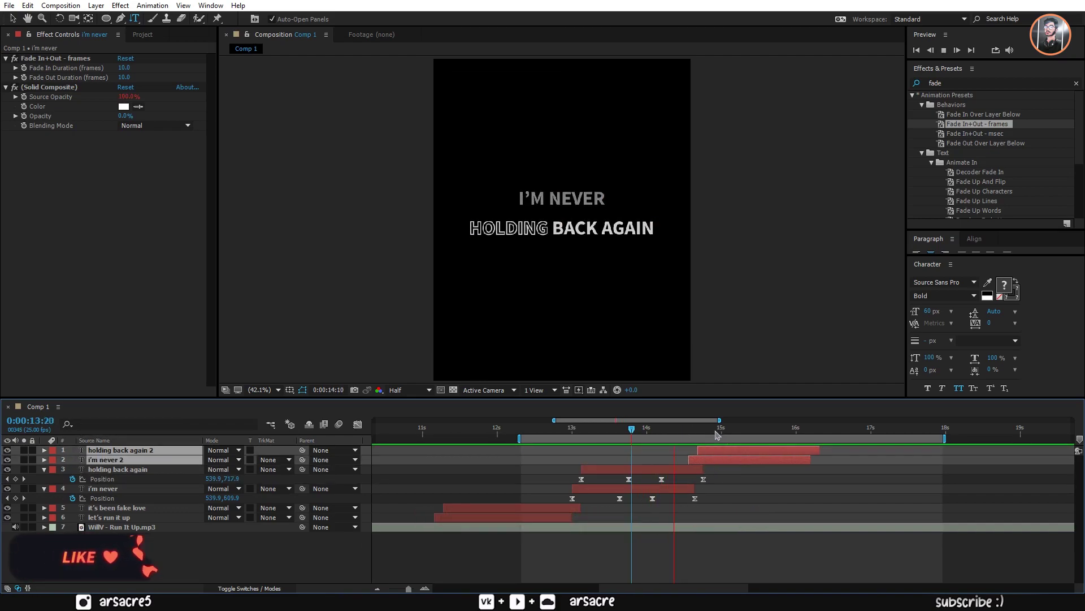
click(738, 433)
click(738, 463)
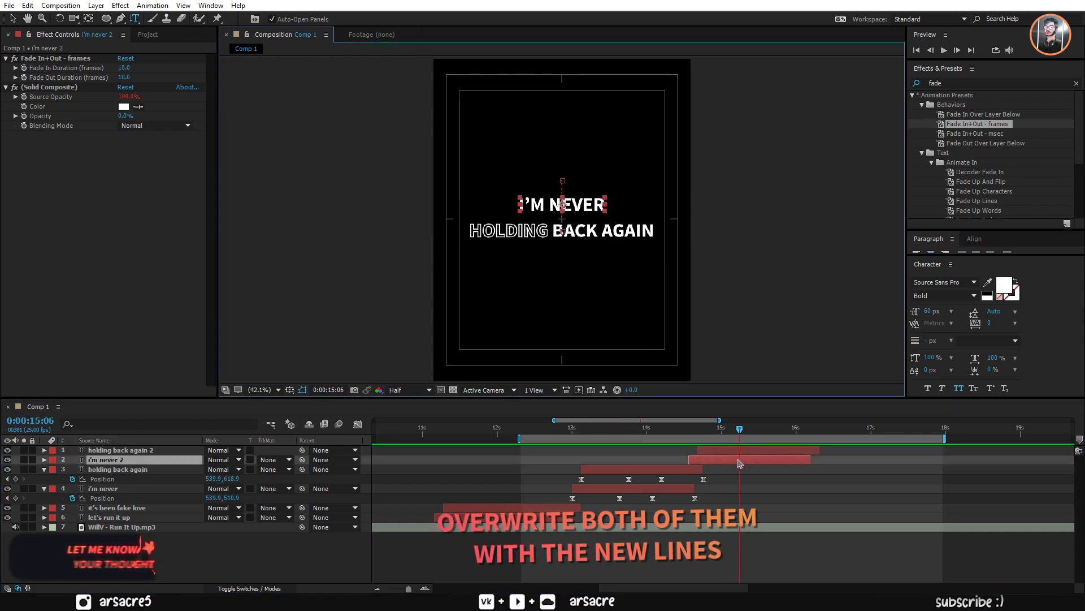
text(i fu)
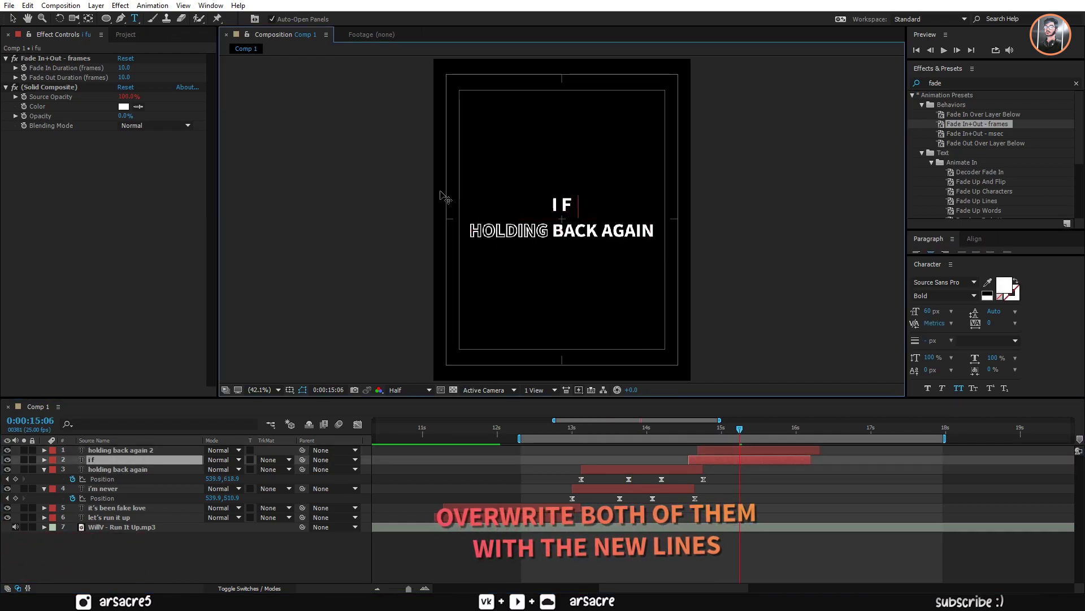
text(d up)
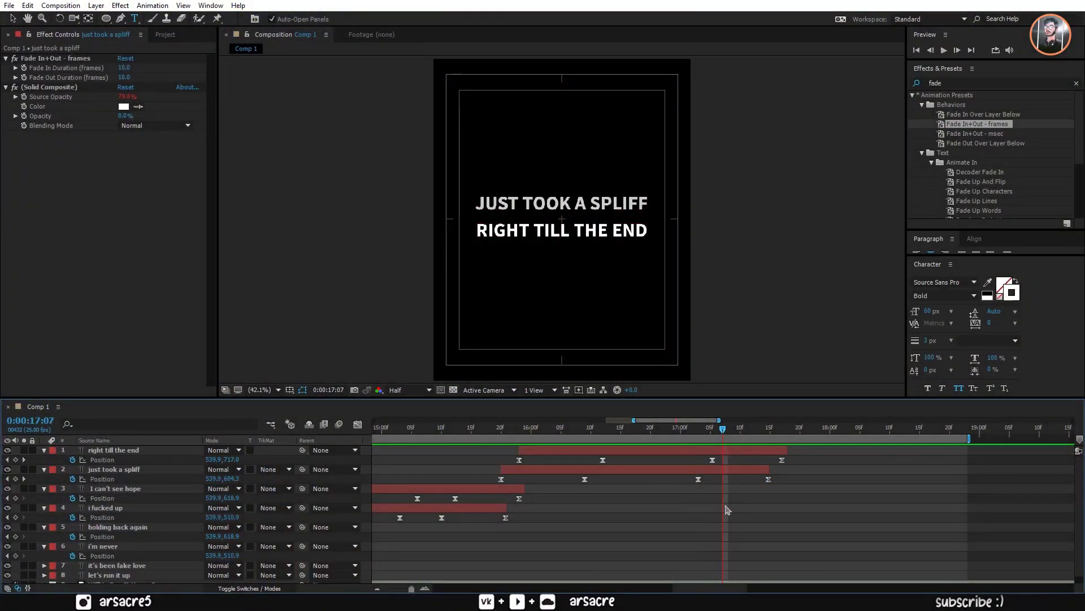
- Collapse the properties of all layers in the timeline
scroll(726, 508, right, 3)
key(ctrl+a)
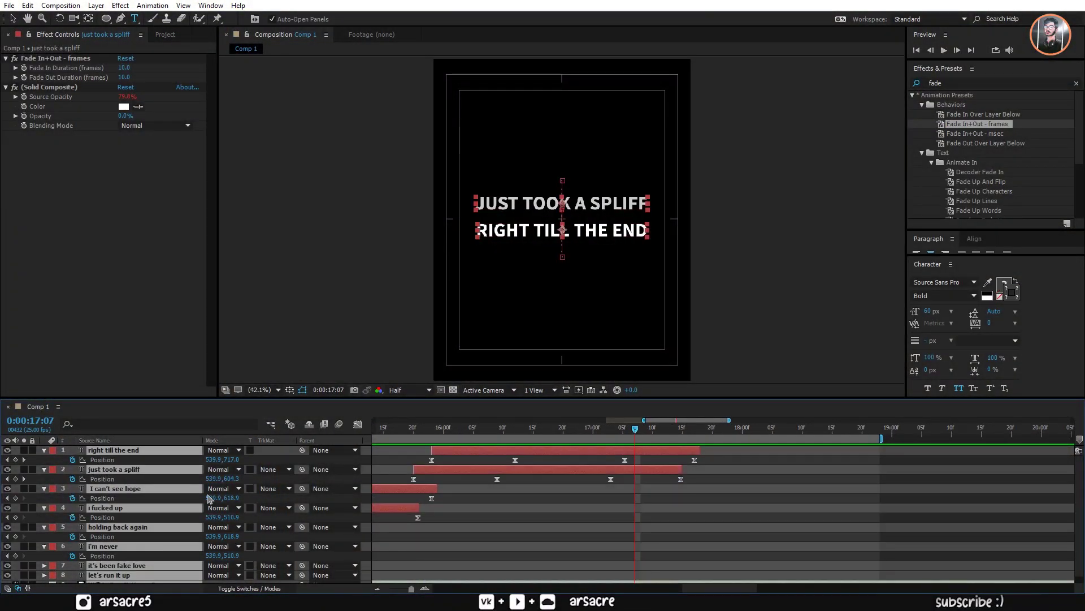
key(u)
- Duplicate JUST TOOK A SPLIFF, put the copy on top starting a few frames later, and edit its text
click(120, 461)
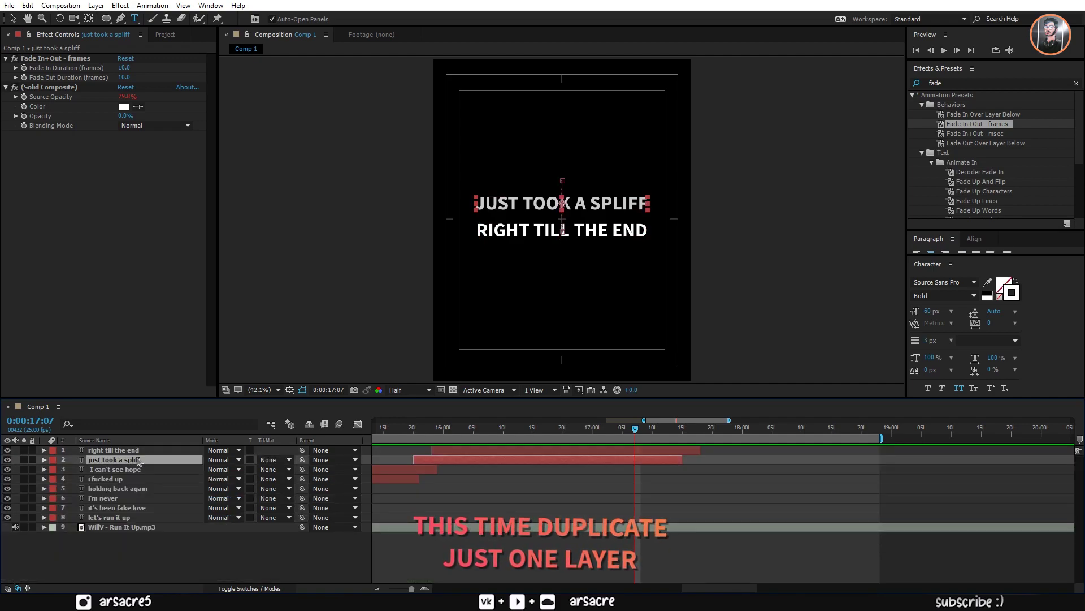
key(ctrl+d)
drag(122, 460, 121, 448)
key(bracketleft)
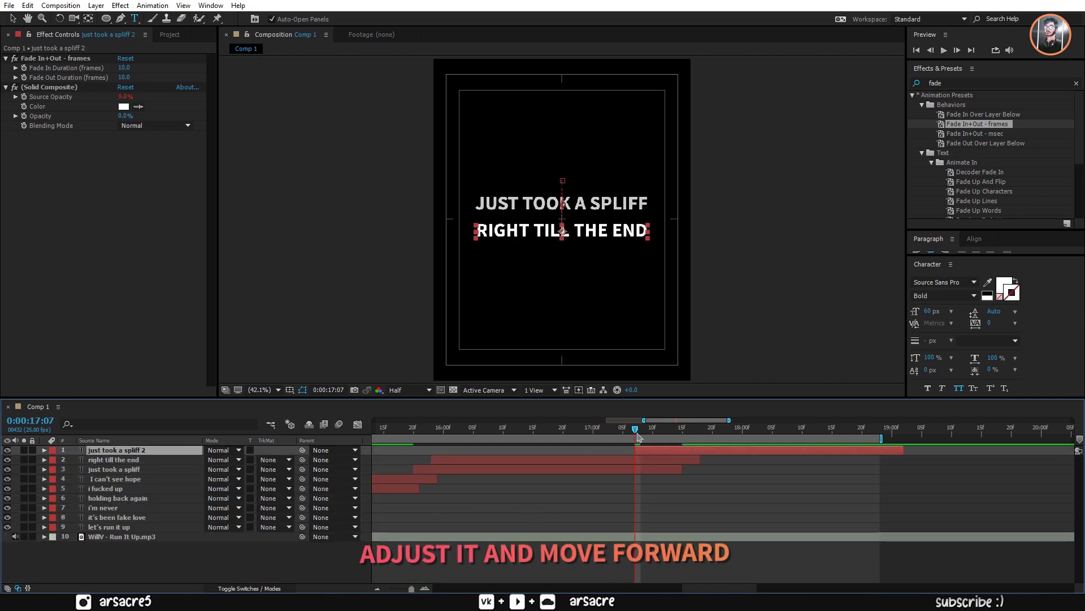
click(653, 431)
mouse_move(655, 450)
mouse_down()
mouse_move(667, 450)
mouse_move(586, 444)
mouse_up()
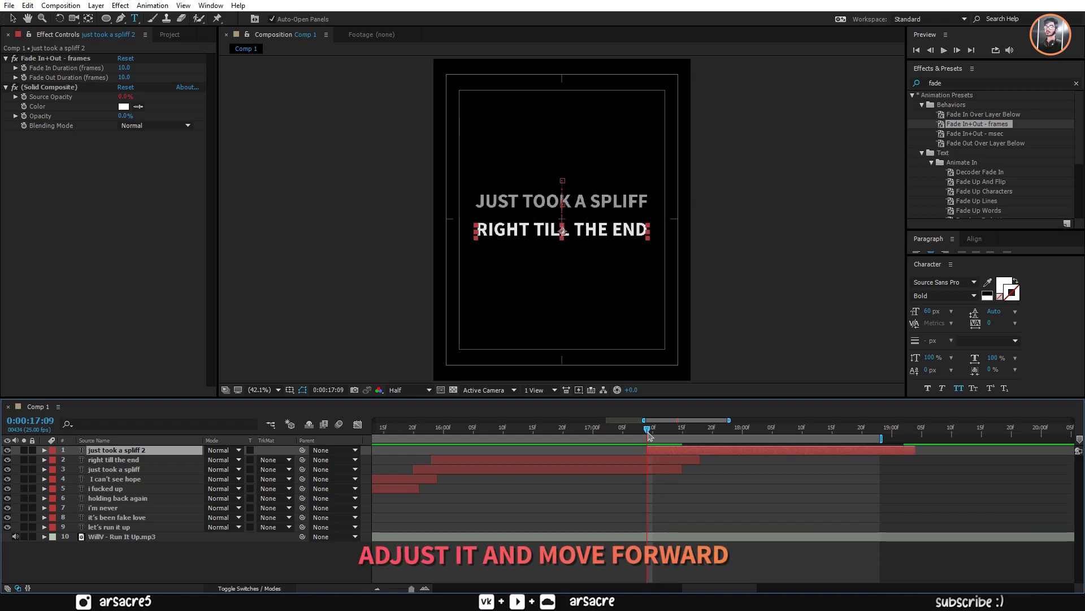
key(space)
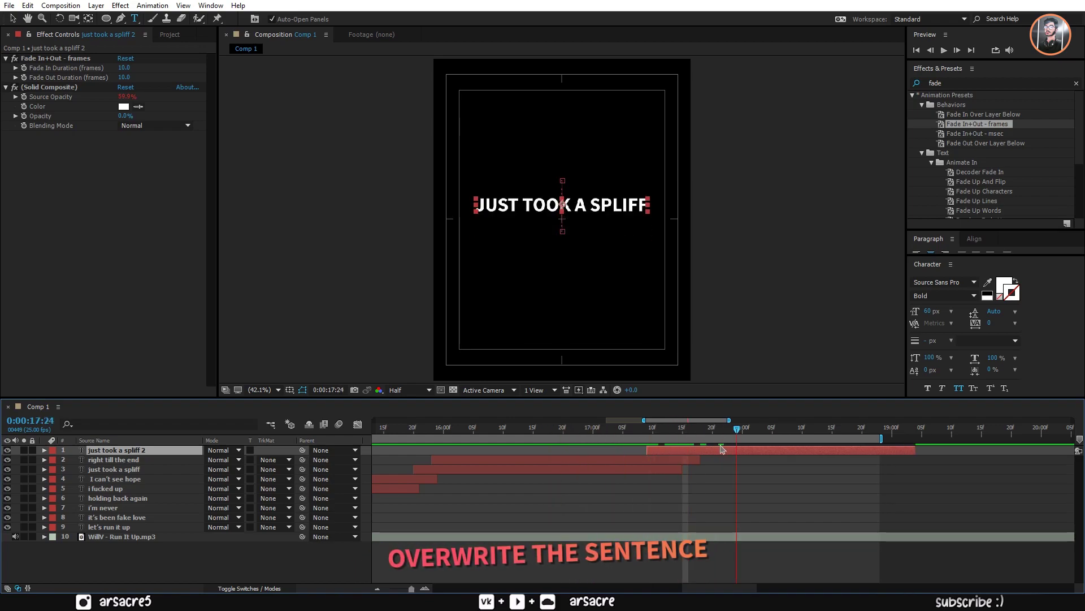
double_click(711, 454)
- Retype the copied lyric as 'SHE WON'T TRUST'
text(s)
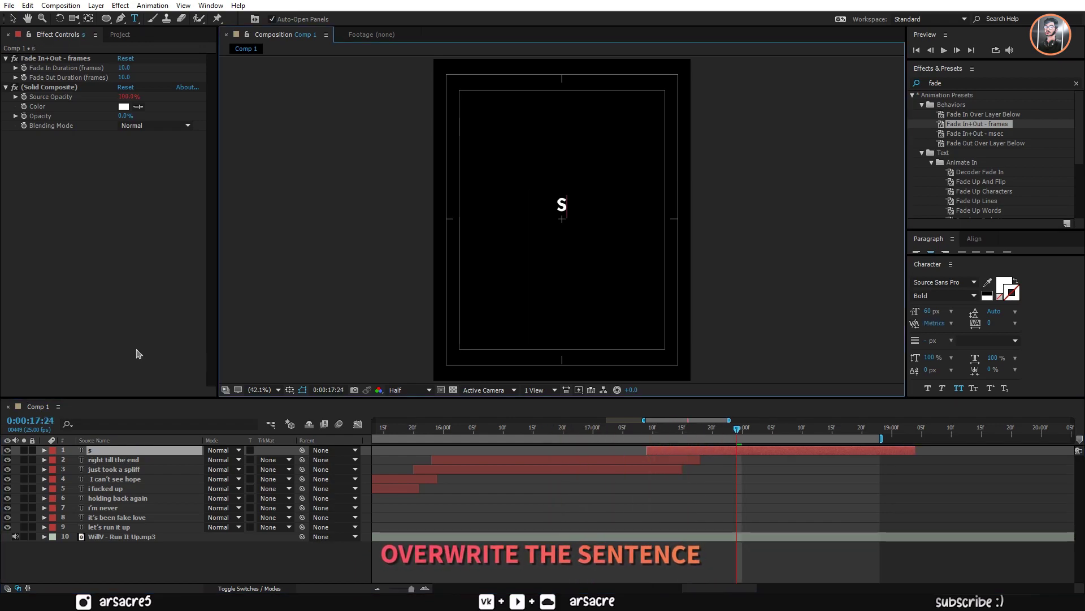
key(BackSpace)
key(BackSpace)
text('t)
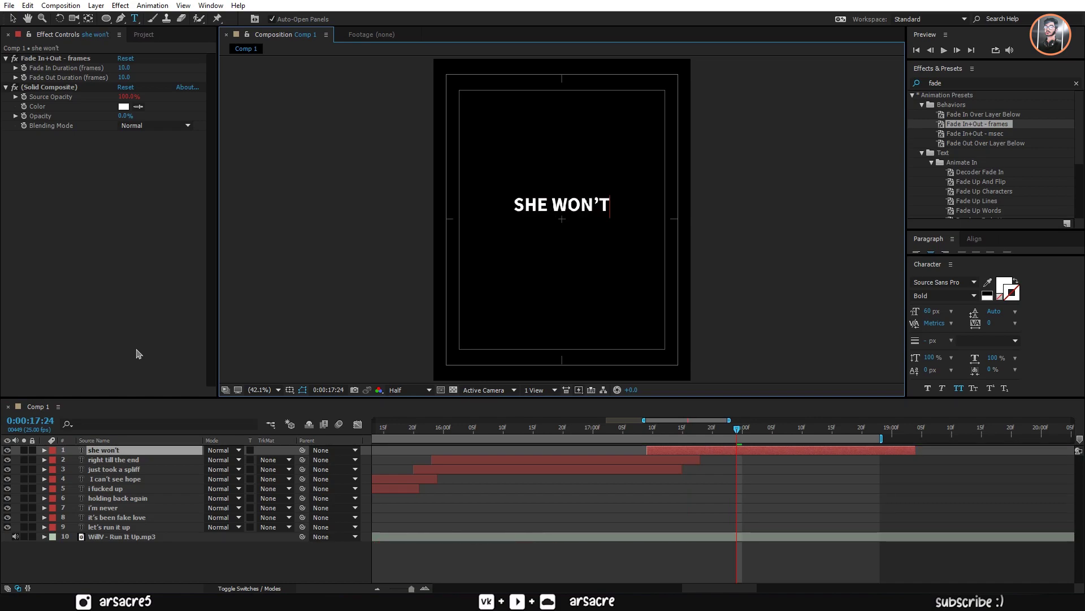
text( trust)
click(658, 429)
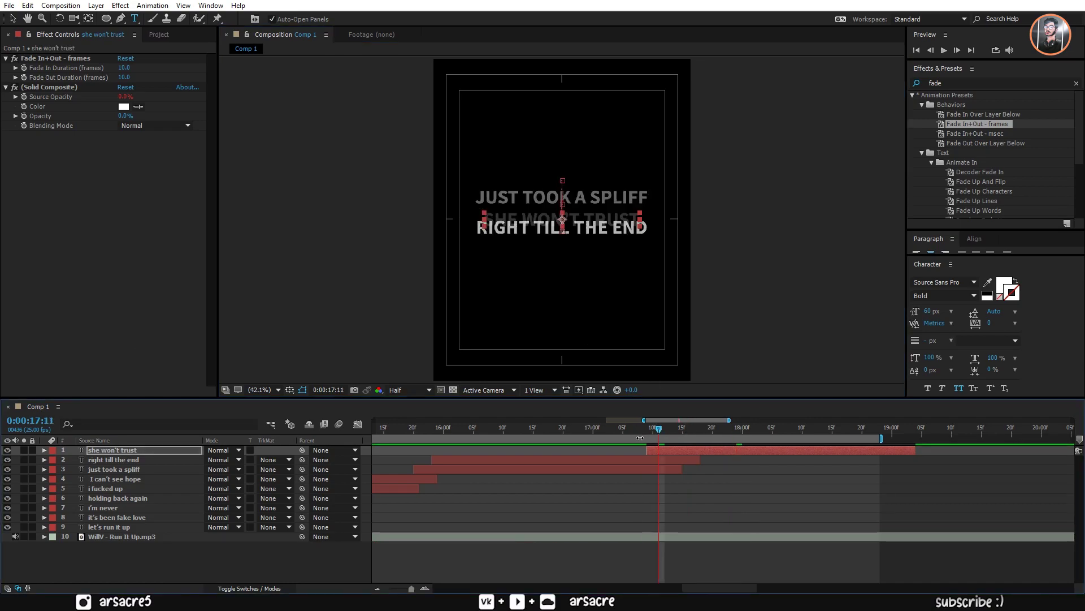
- Lower the middle Position keyframes to Y 667.5 so the line sits vertically centred
key(p)
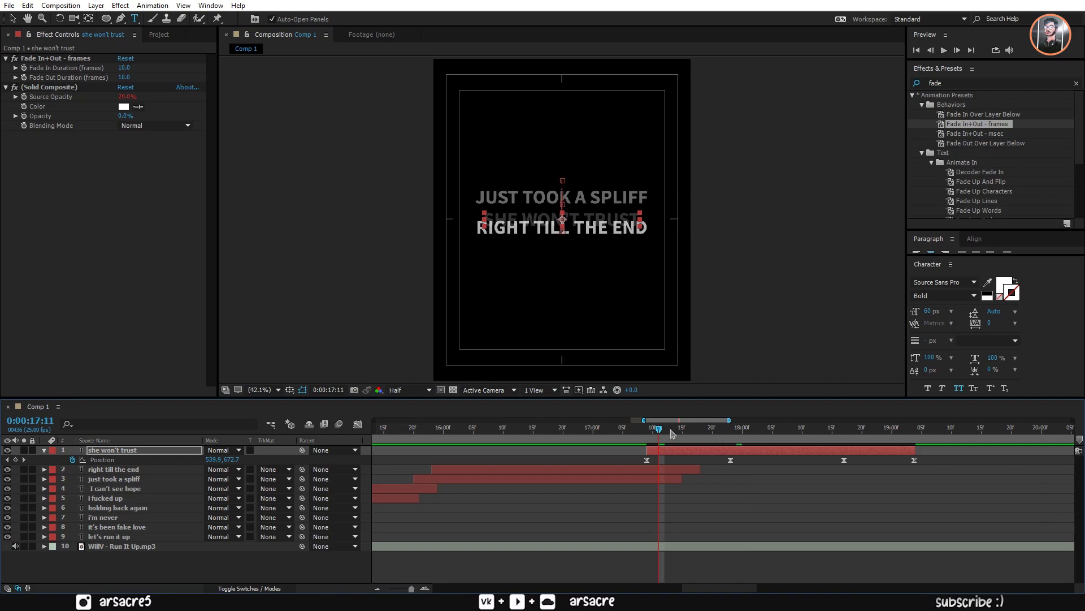
drag(672, 434, 725, 440)
scroll(667, 480, right, 3)
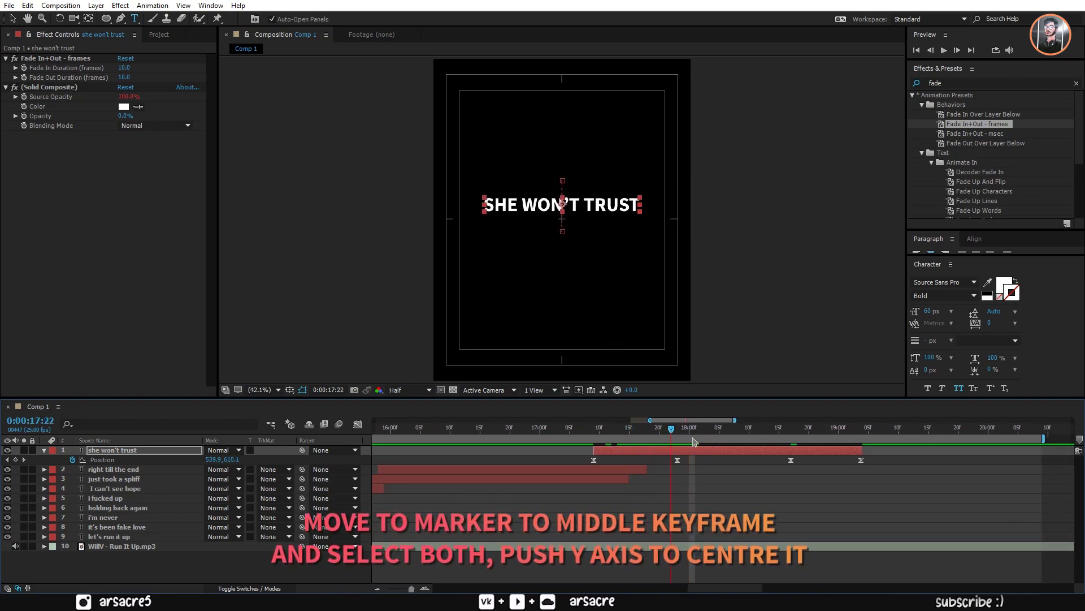
drag(681, 446, 677, 446)
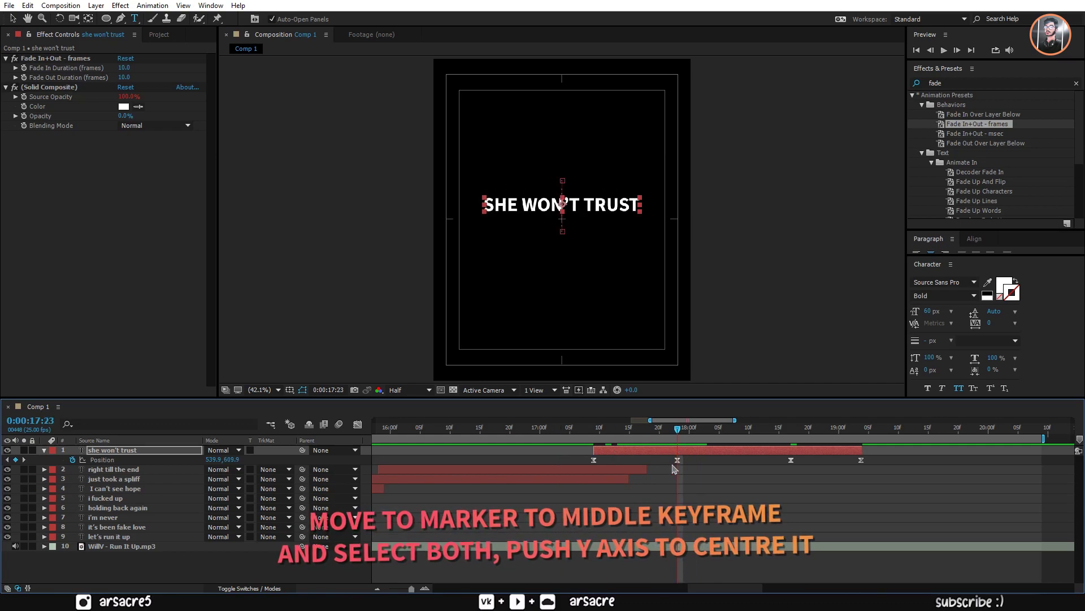
drag(787, 471, 791, 464)
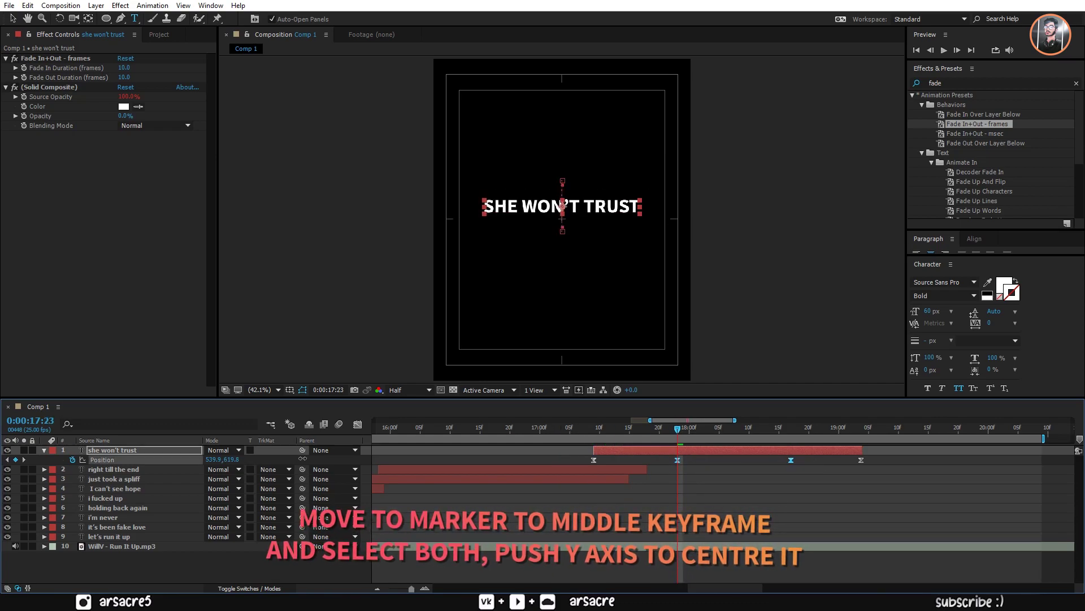
mouse_move(230, 459)
mouse_down()
mouse_move(418, 462)
mouse_move(750, 335)
mouse_up()
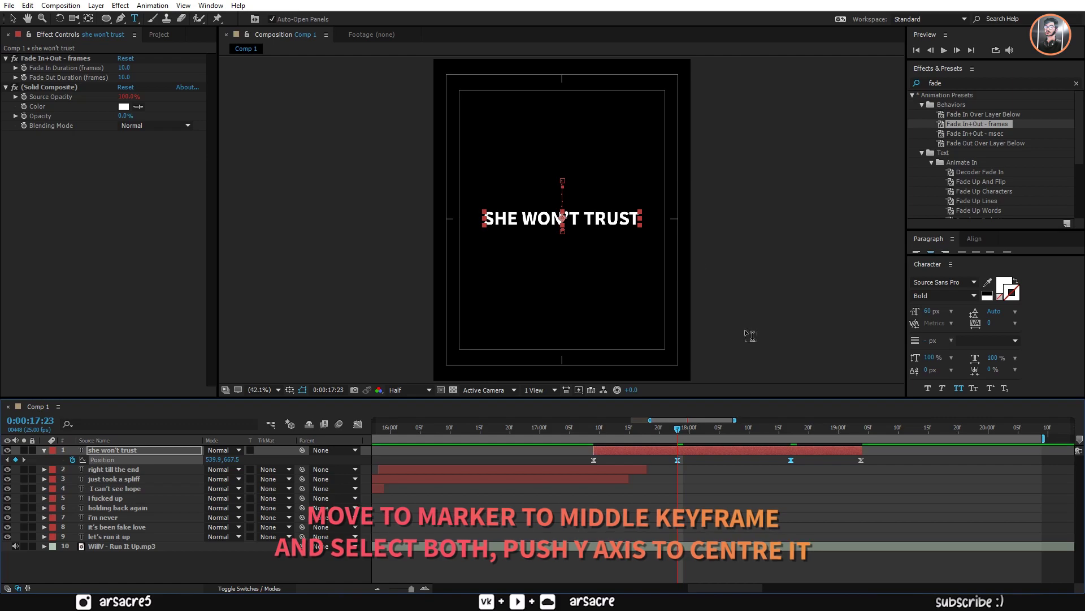
key(v)
click(564, 237)
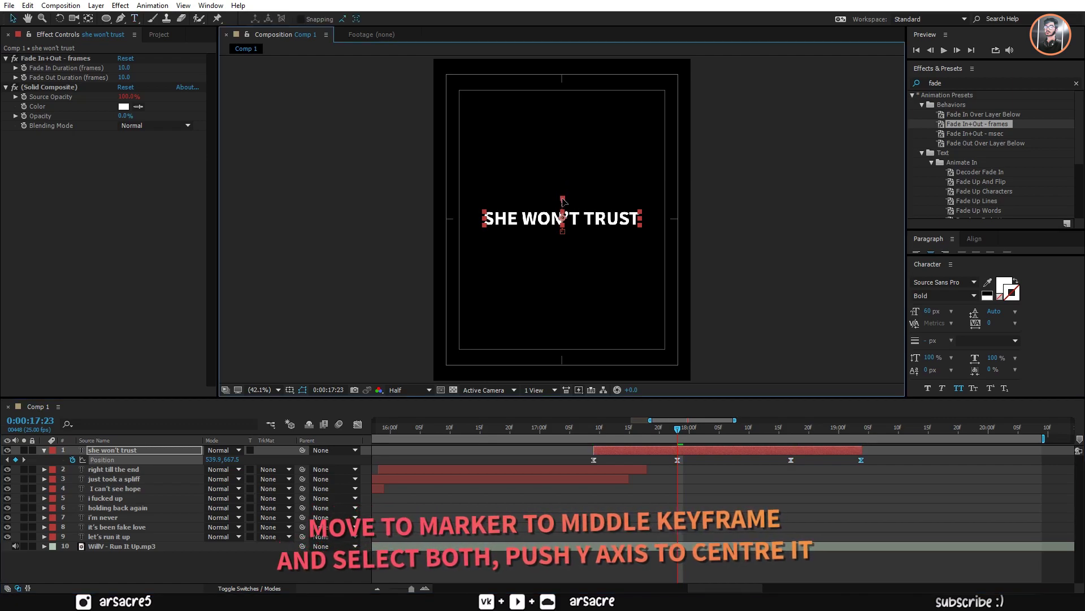
click(450, 432)
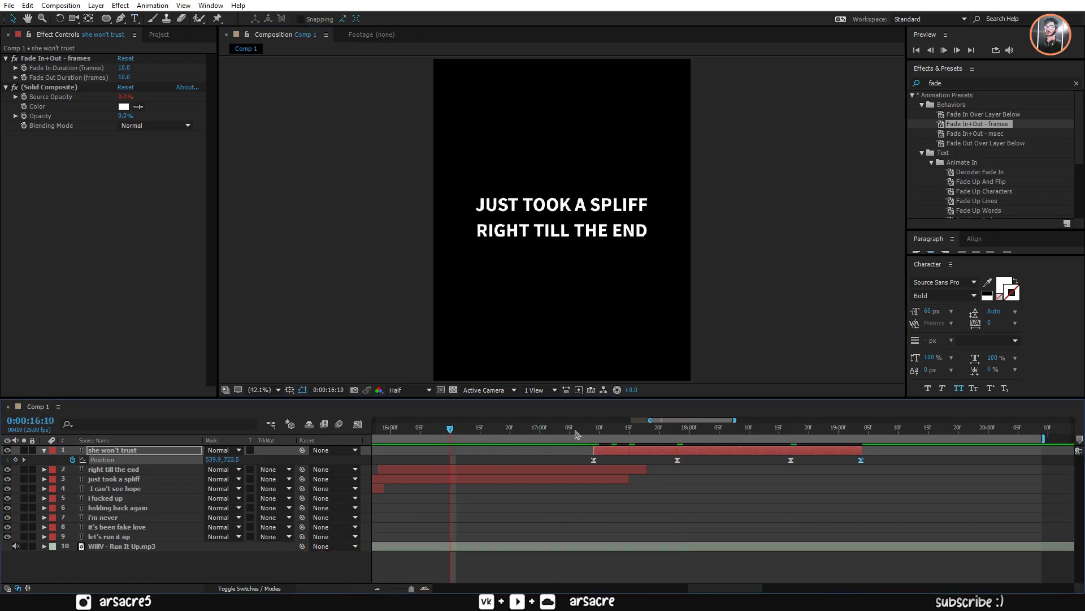
- Select the later Position keyframes of the SPLIFF and RIGHT TILL THE END layers and preview from 16:02
key(space)
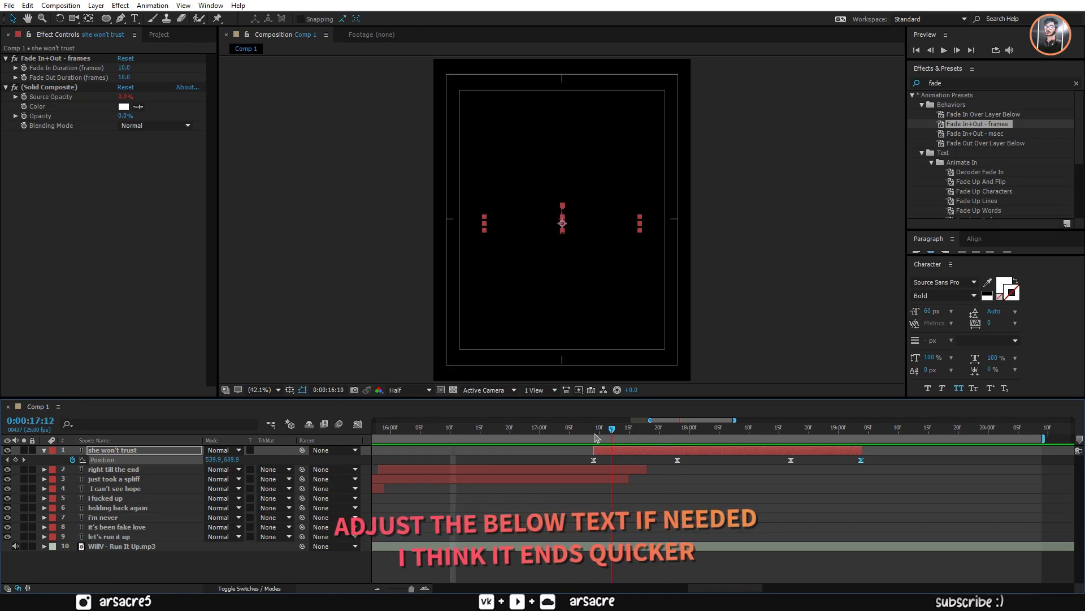
click(516, 432)
click(590, 469)
shift+click(590, 478)
drag(590, 479, 595, 479)
key(p)
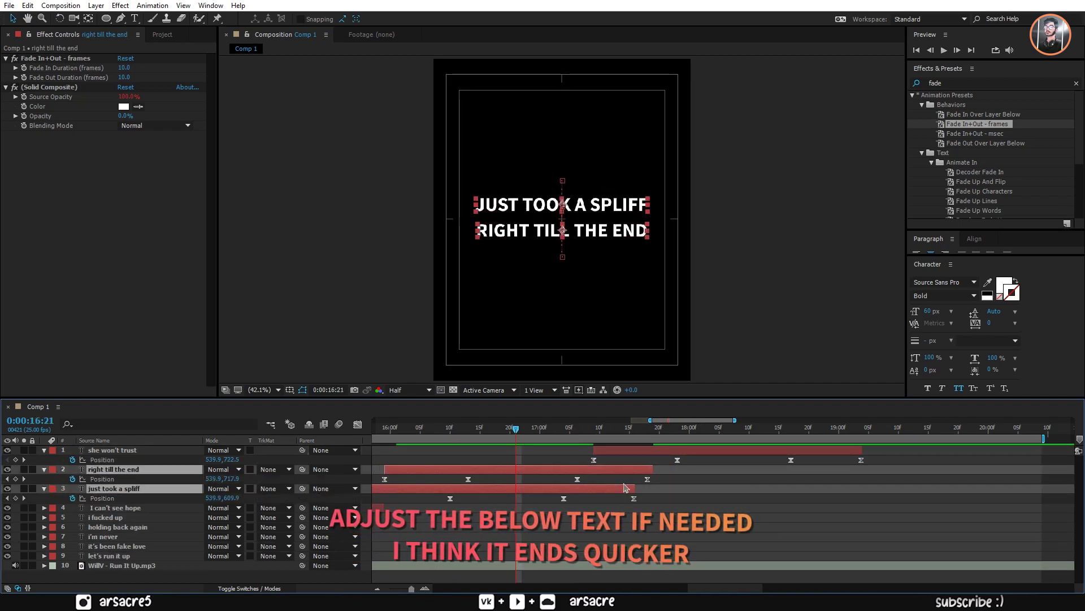
drag(666, 477, 538, 507)
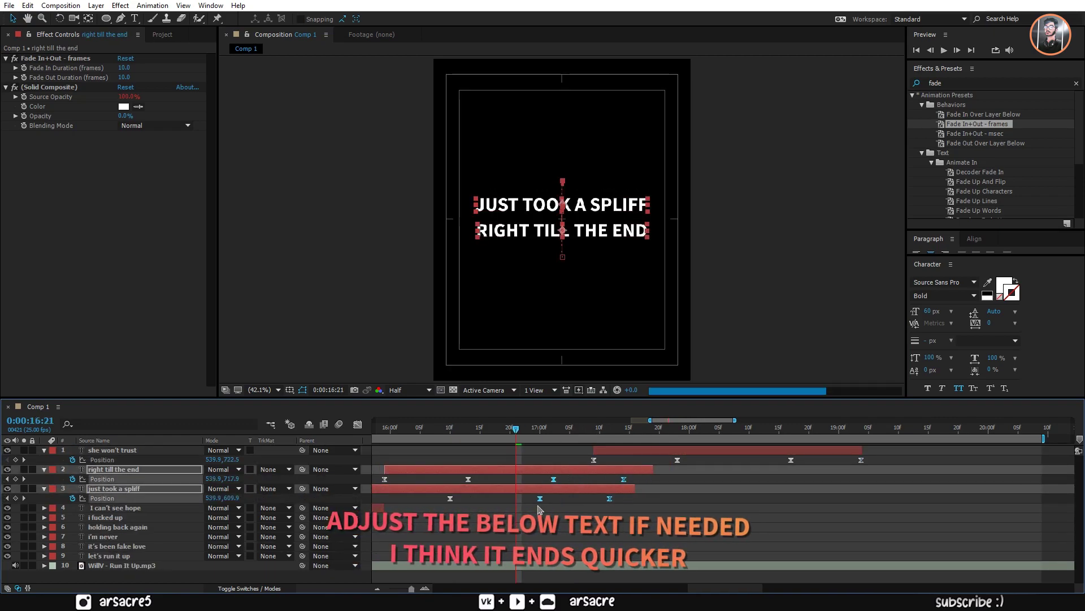
key(space)
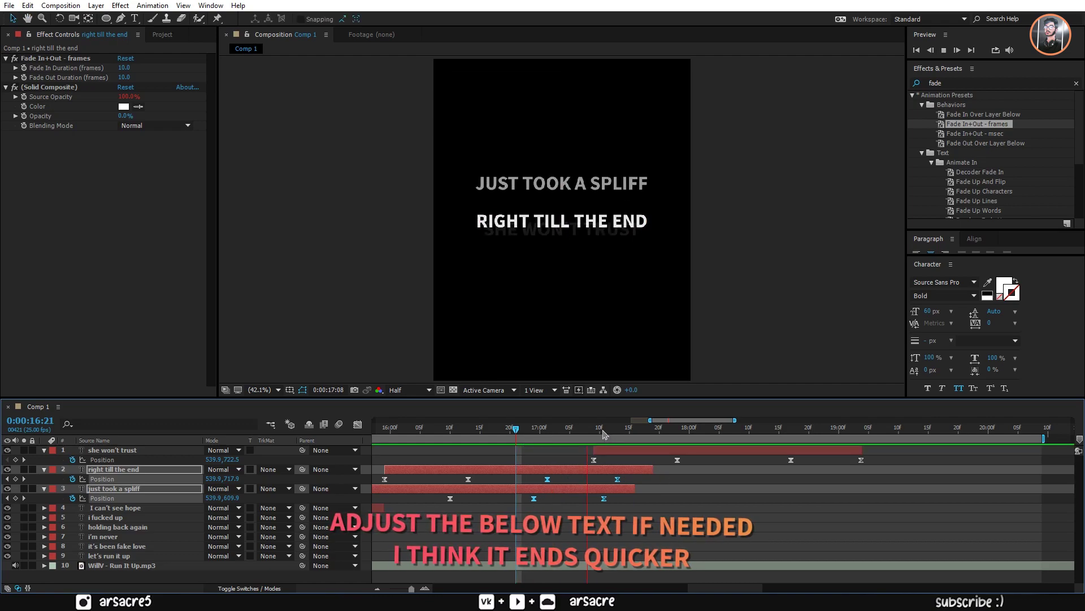
click(402, 428)
key(space)
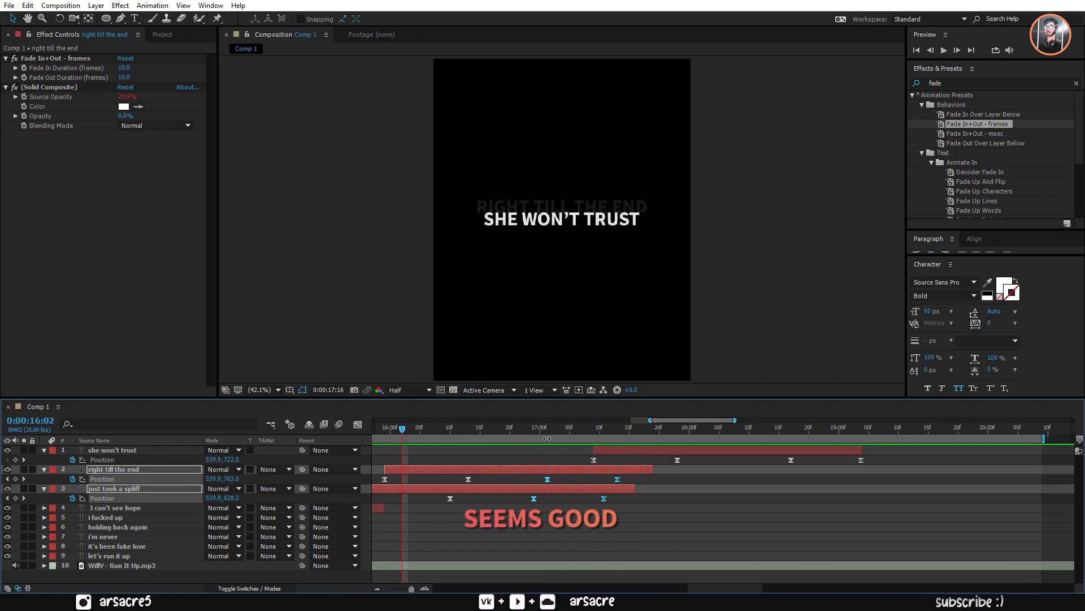
key(space)
- Trim both lyric layers to end sooner and preview the shortened timing
drag(629, 488, 604, 488)
key(space)
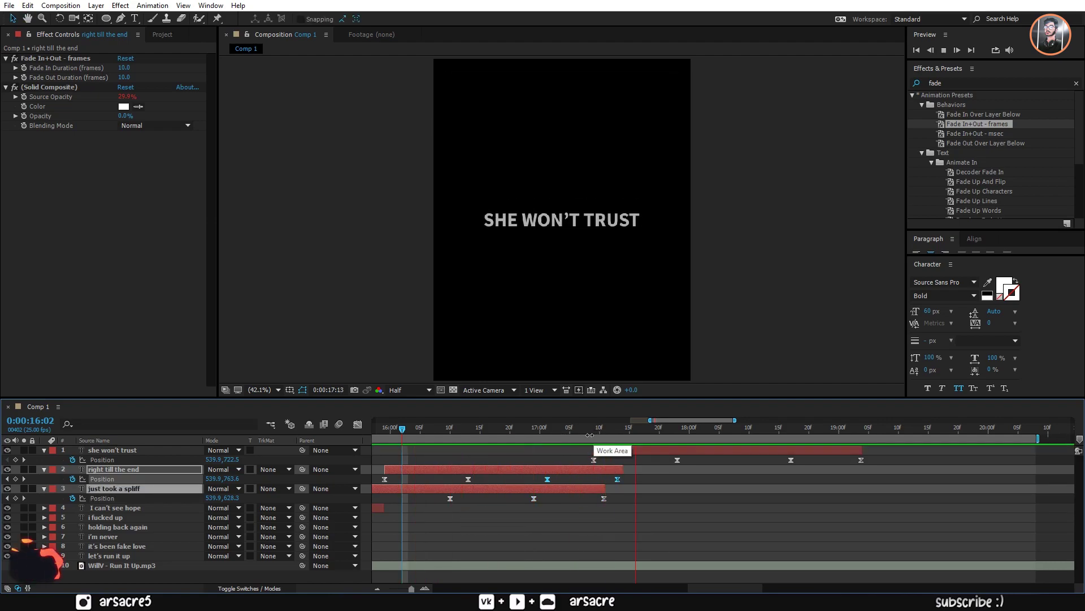
click(709, 435)
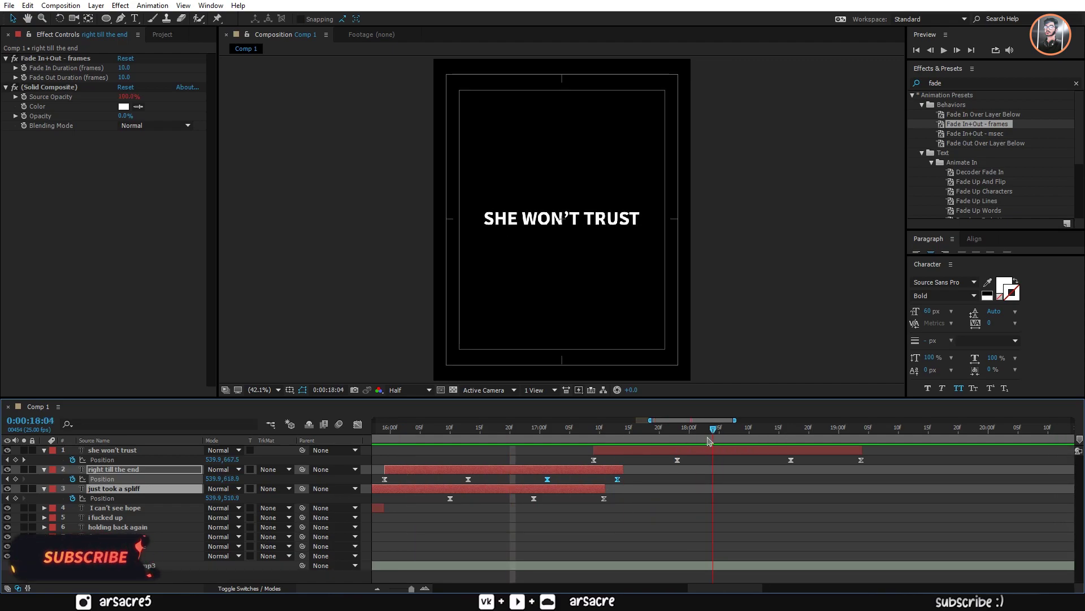
click(681, 451)
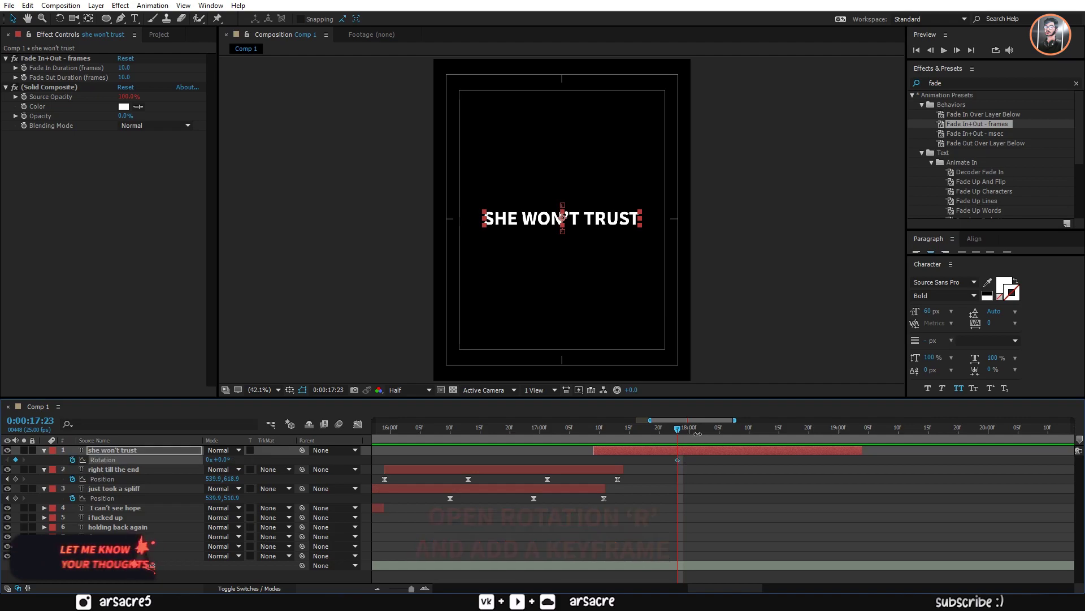
- Set SHE WON'T TRUST's Rotation to 25° at 18:11
click(755, 434)
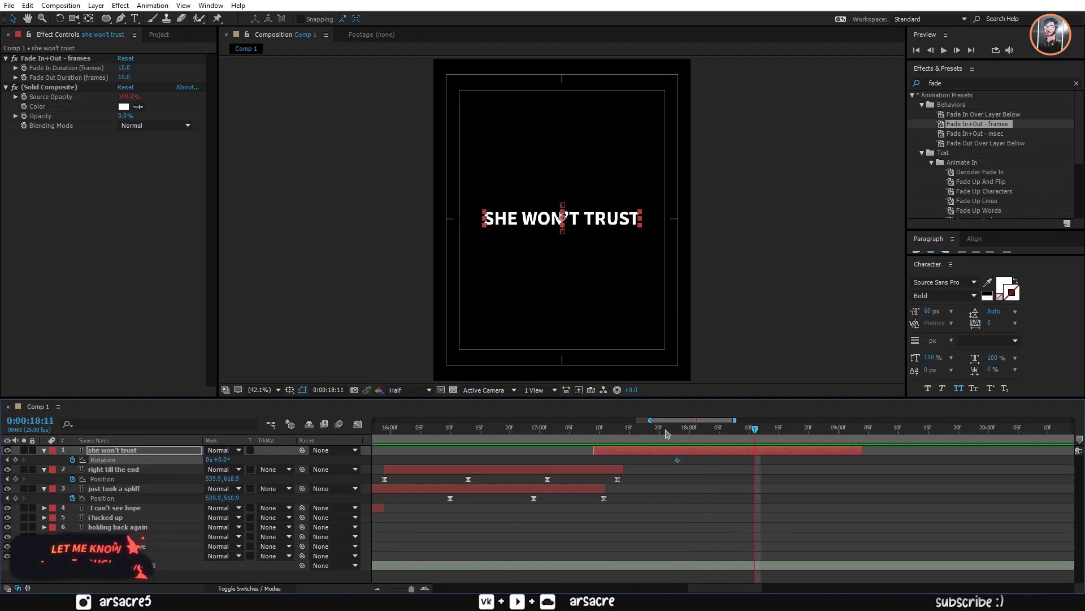
drag(221, 460, 229, 459)
click(222, 460)
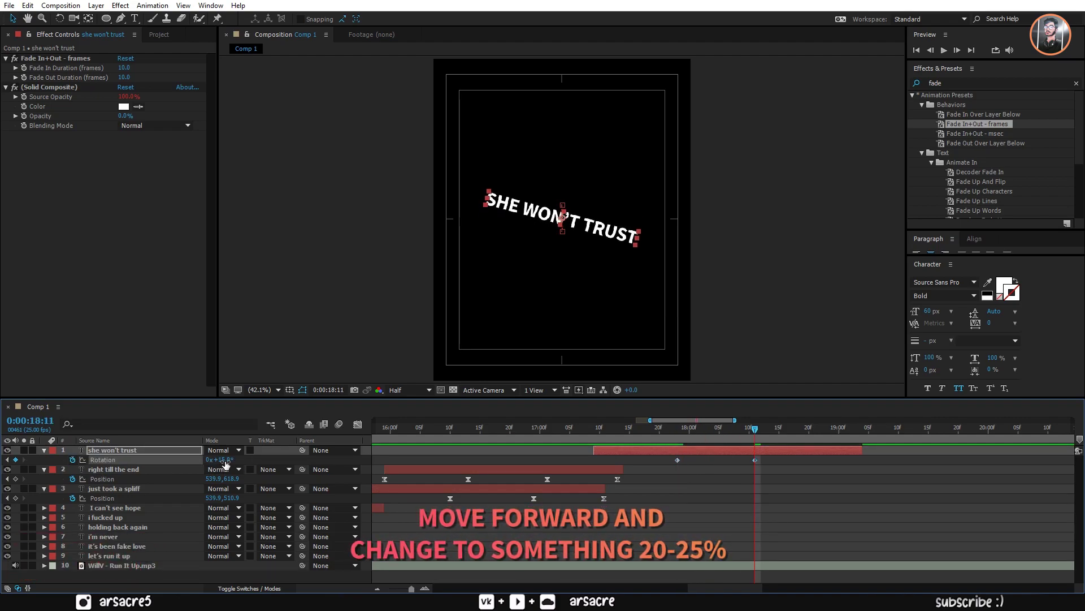
text(25)
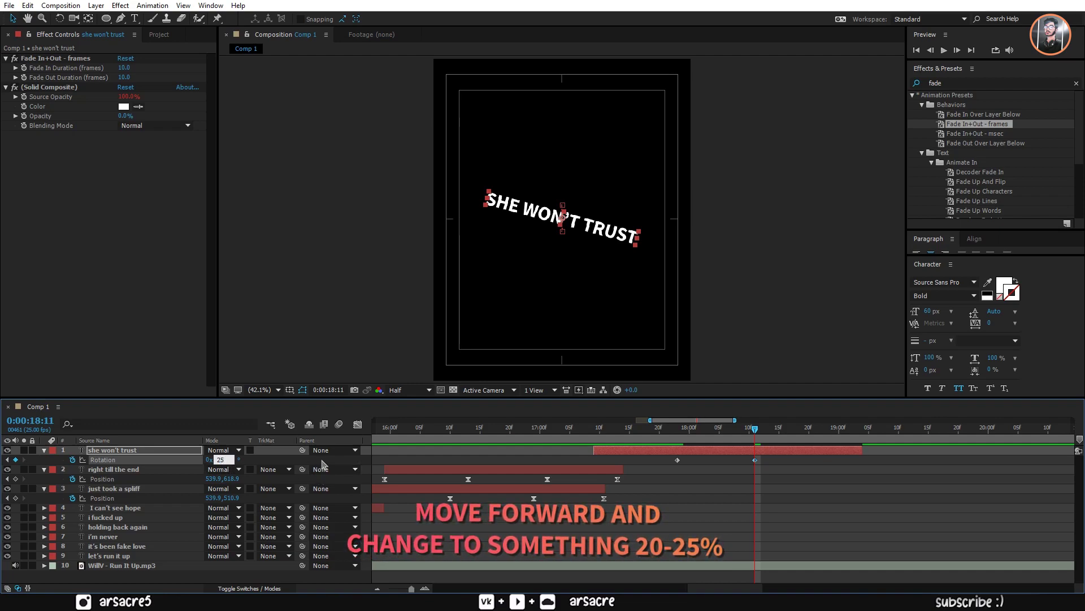
click(444, 457)
- Skew both Rotation keyframes' speed curve in the Graph Editor to accelerate into the tilt
click(741, 450)
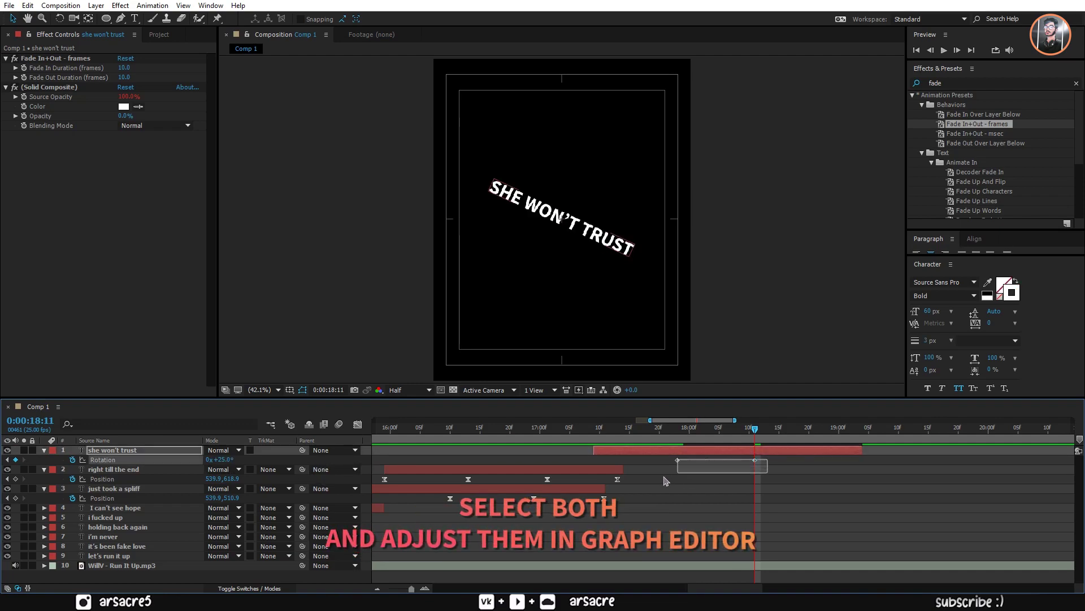
drag(768, 485, 658, 457)
click(358, 424)
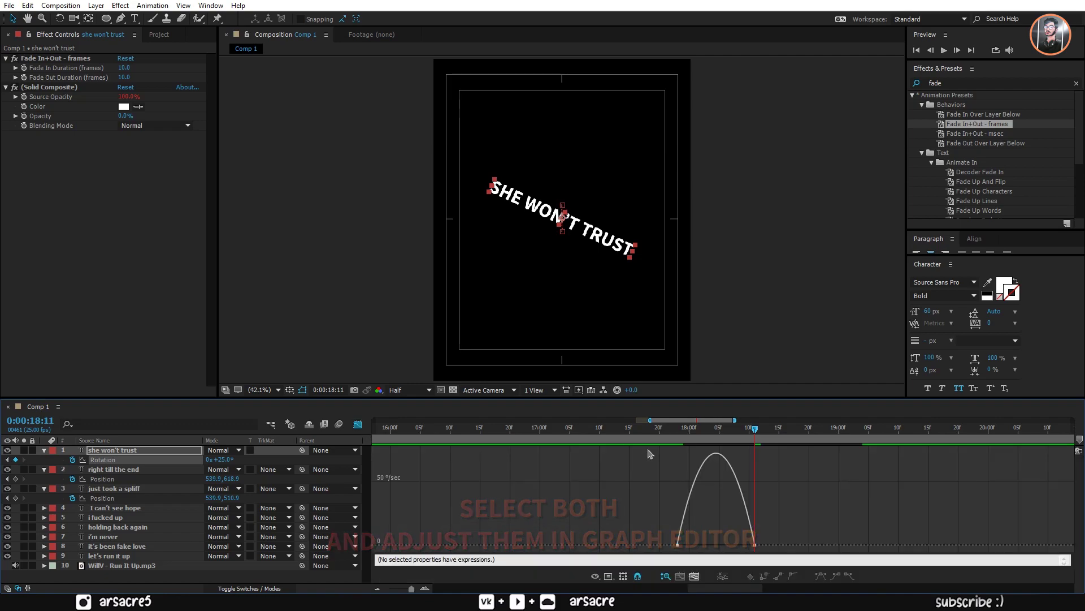
drag(690, 545, 747, 551)
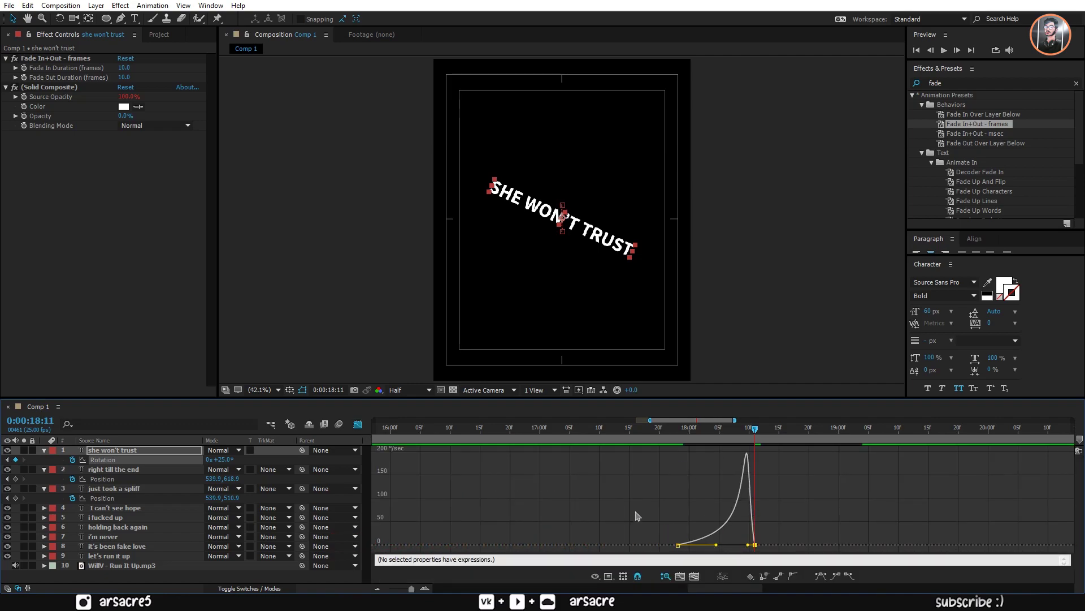
drag(748, 548, 753, 547)
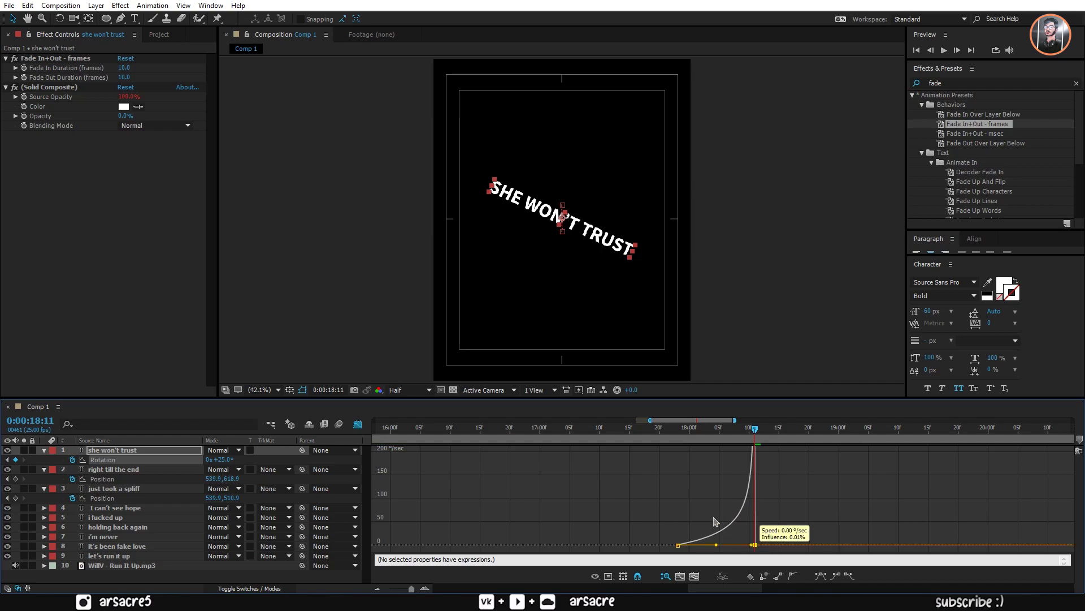
click(358, 425)
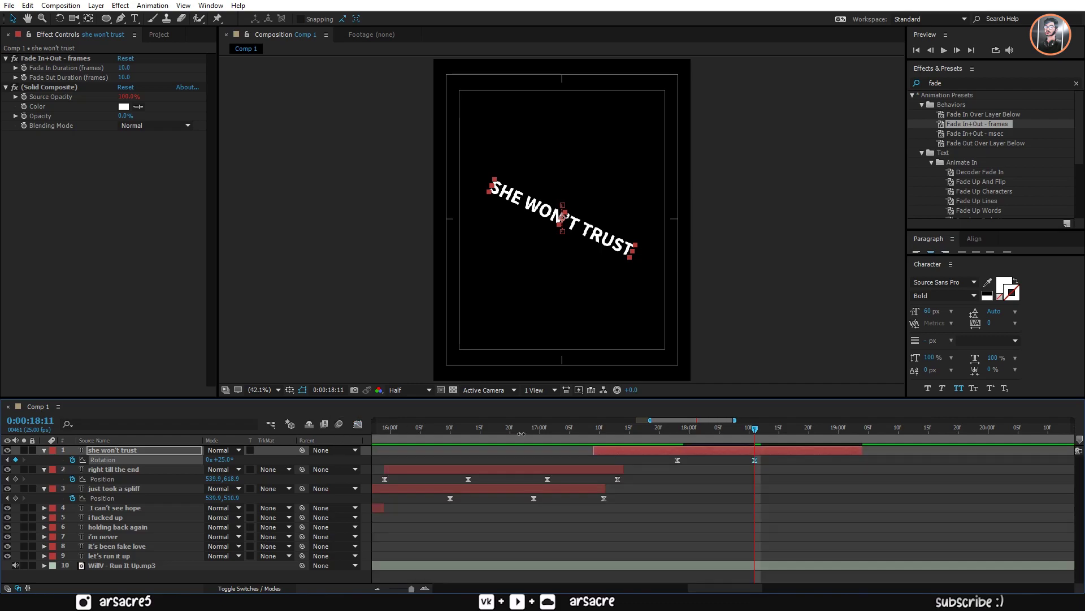
- Duplicate SHE WON'T TRUST and level the copy's rotation to 0° at the 18:11 keyframe
click(733, 497)
click(711, 457)
key(ctrl+d)
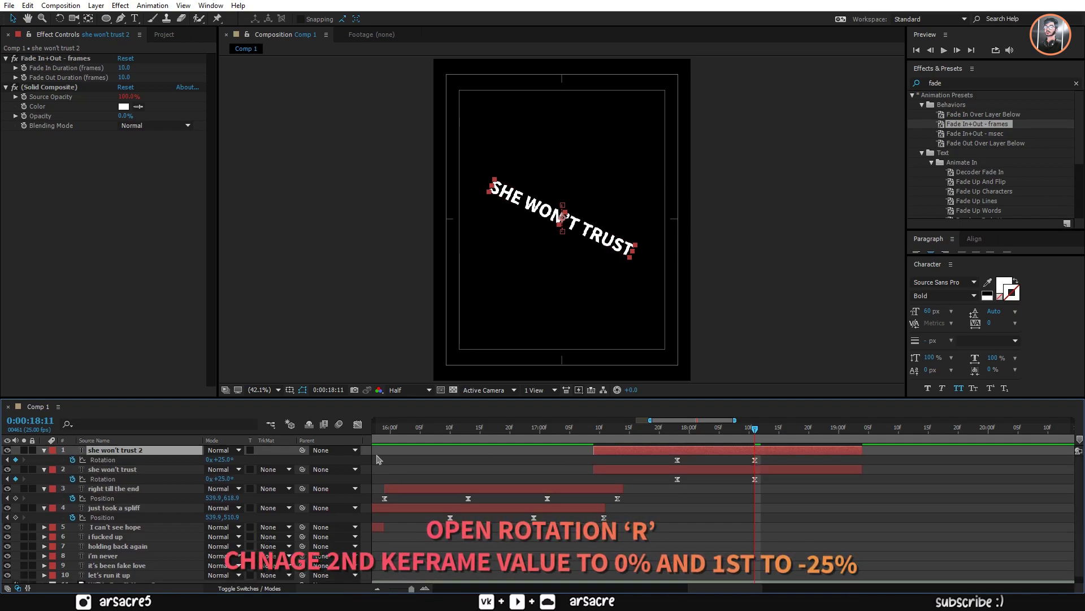
key(Page_Up)
key(Page_Up)
key(Page_Up)
key(Page_Down)
key(Page_Down)
key(Page_Down)
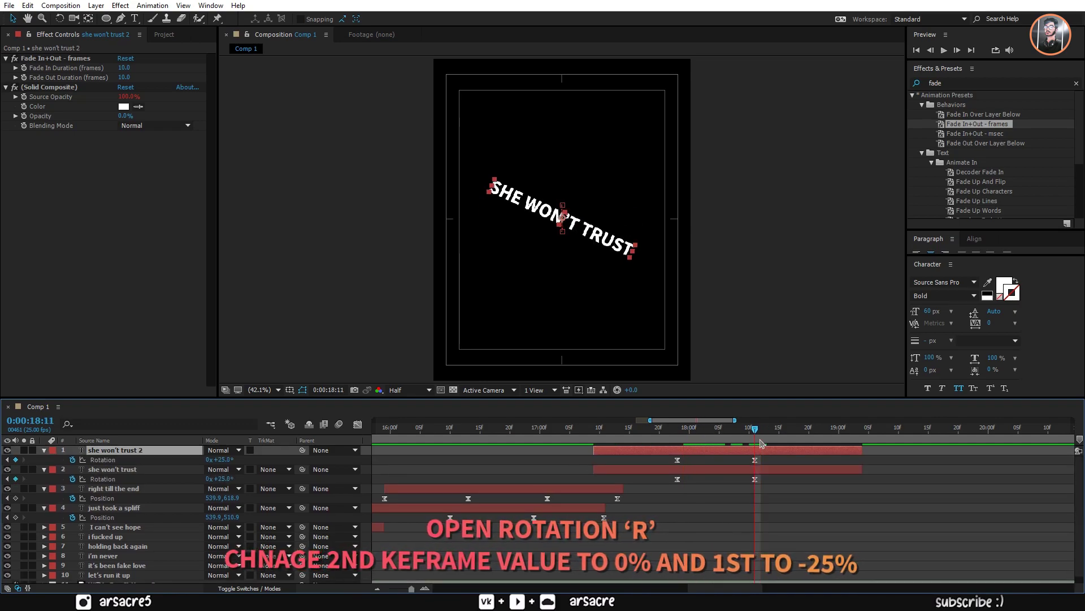
drag(677, 429, 689, 448)
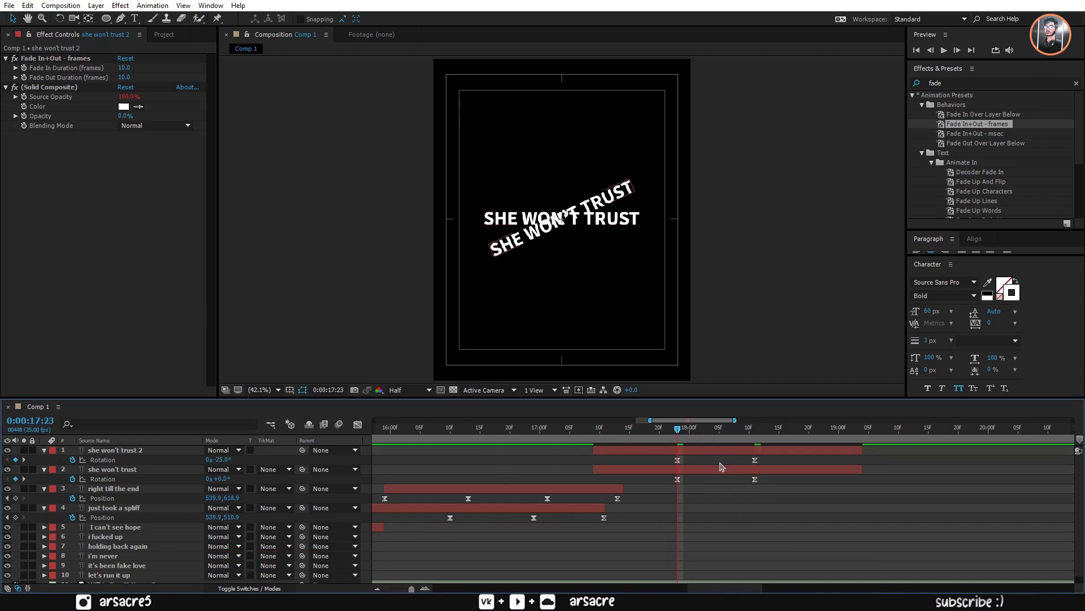
- Reshape the copy's rotation speed curve to rotate fast first, then ease out
drag(777, 465, 672, 456)
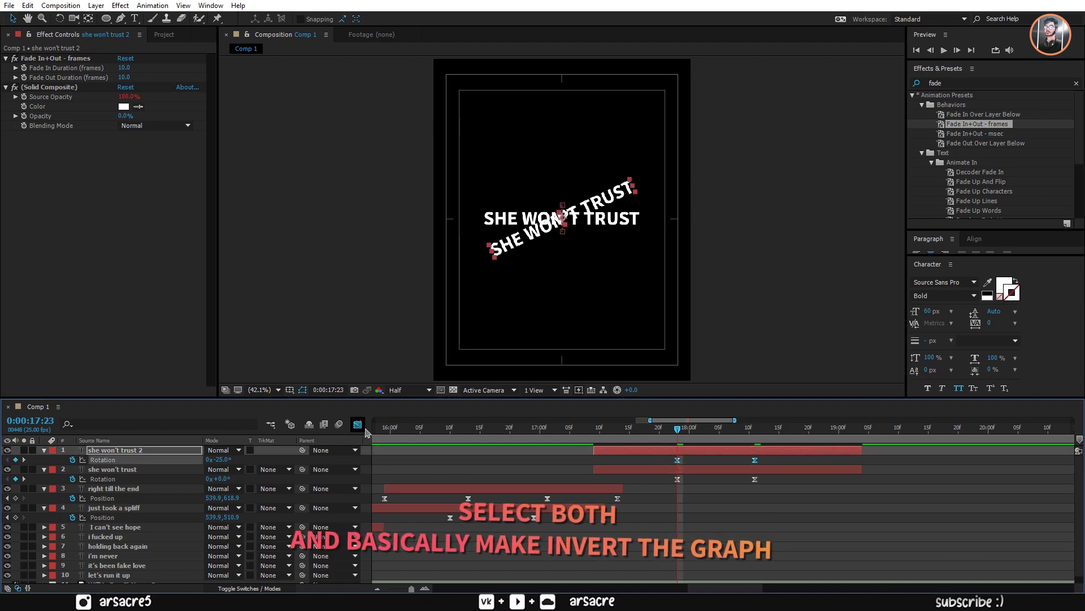
click(357, 424)
drag(778, 542, 633, 447)
drag(755, 452, 681, 541)
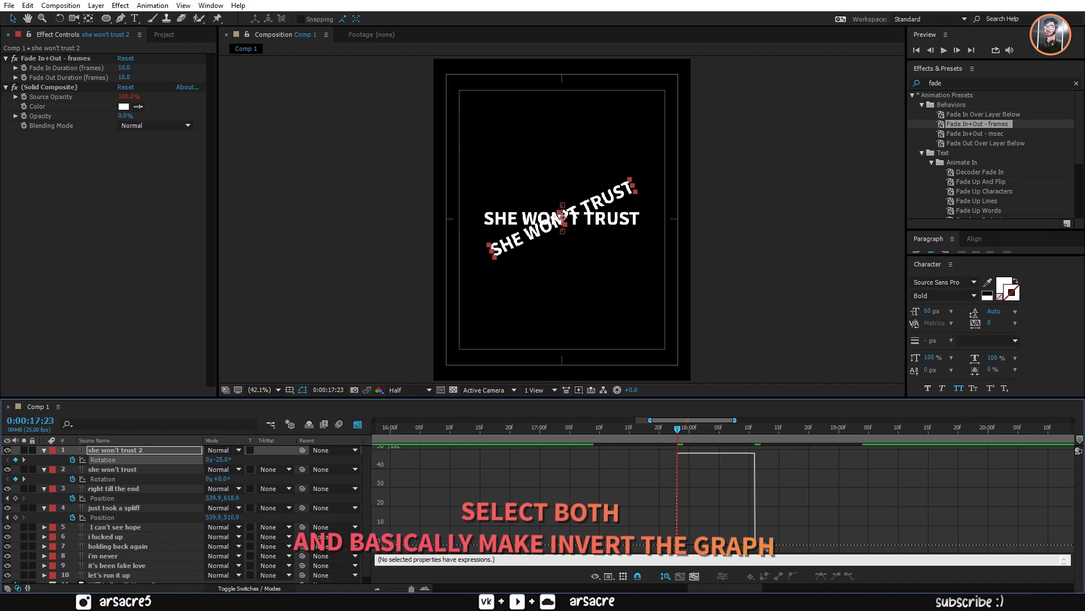
drag(766, 547, 418, 435)
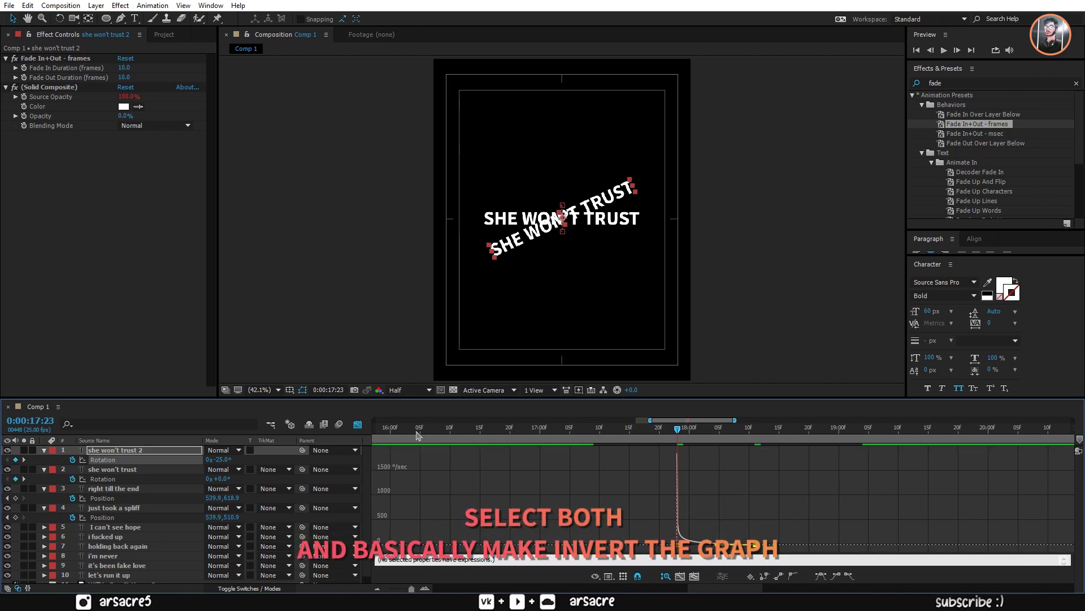
click(358, 424)
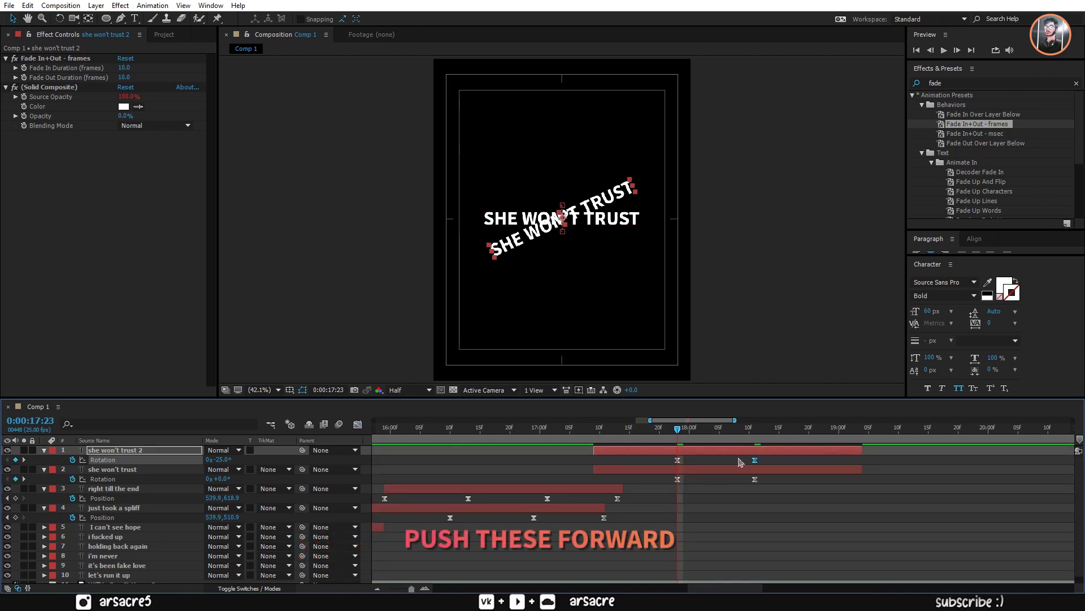
- End the original SHE WON'T TRUST layer at 18:06
drag(764, 456, 682, 467)
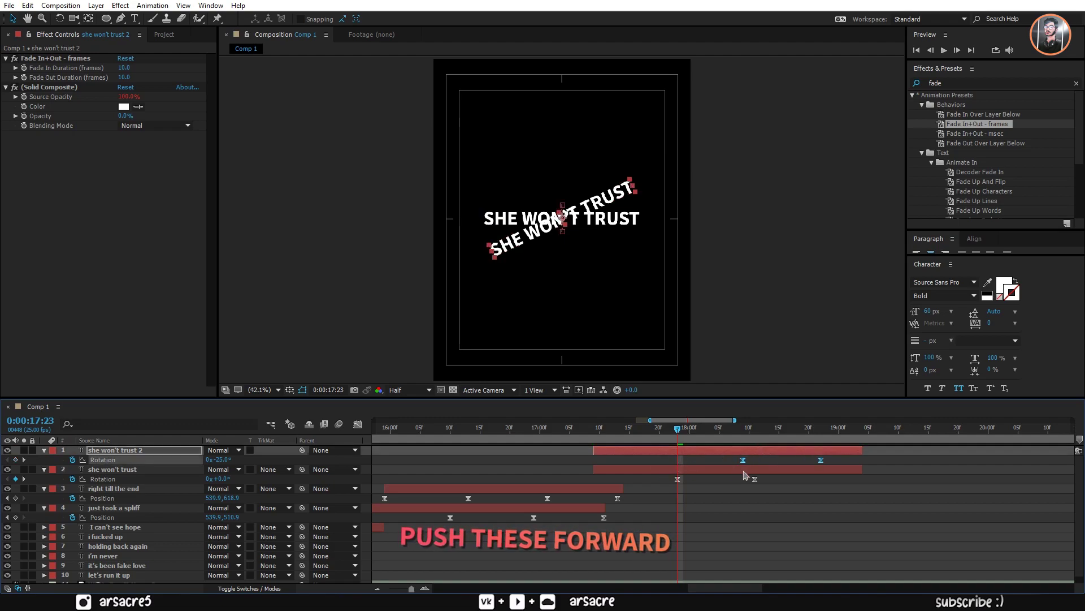
shift+click(826, 468)
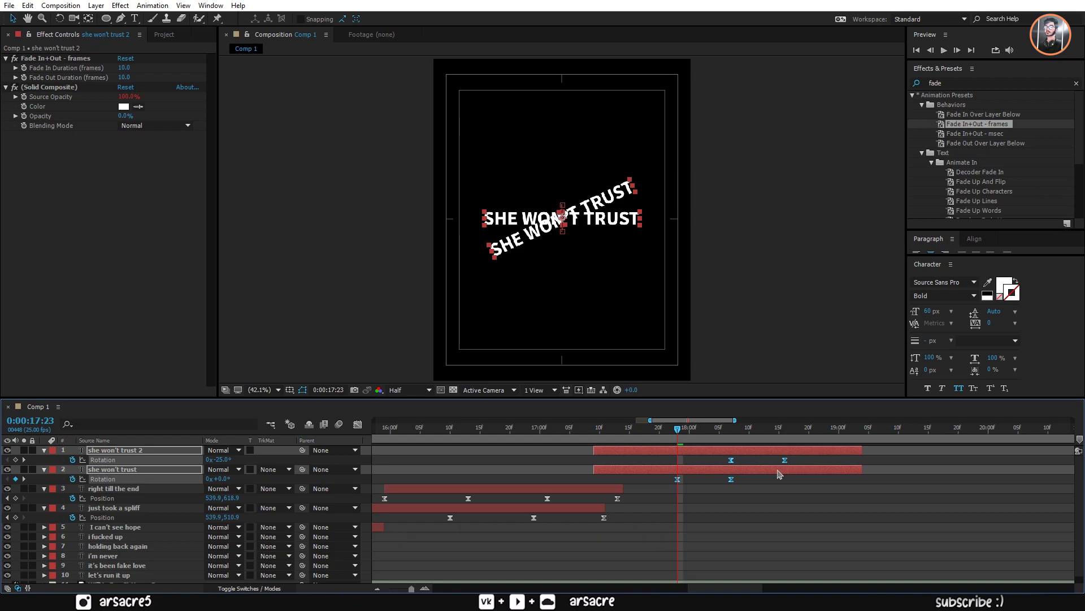
drag(695, 429, 733, 444)
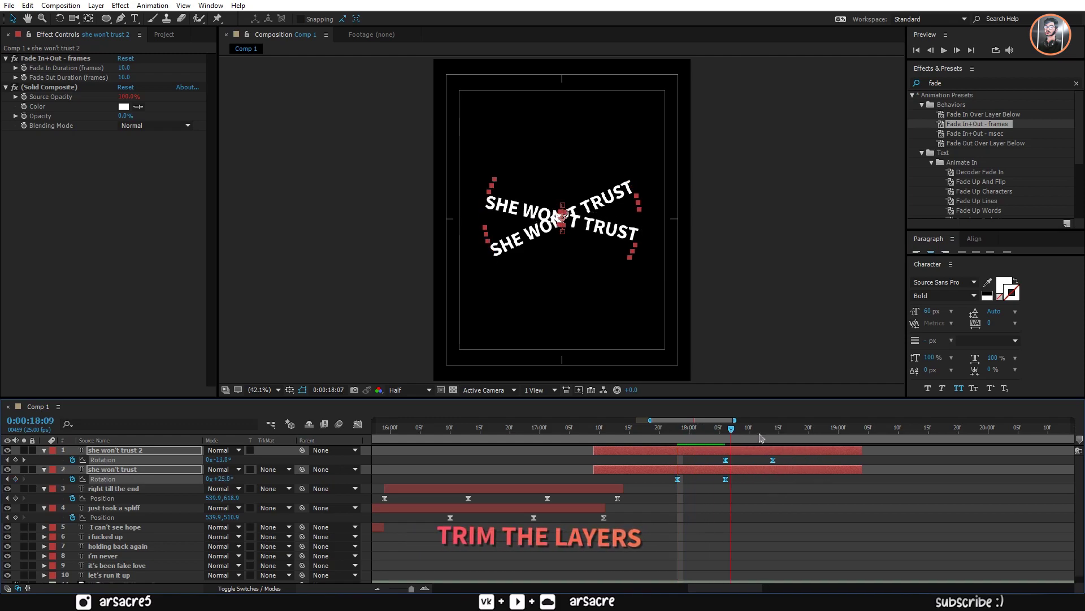
click(745, 510)
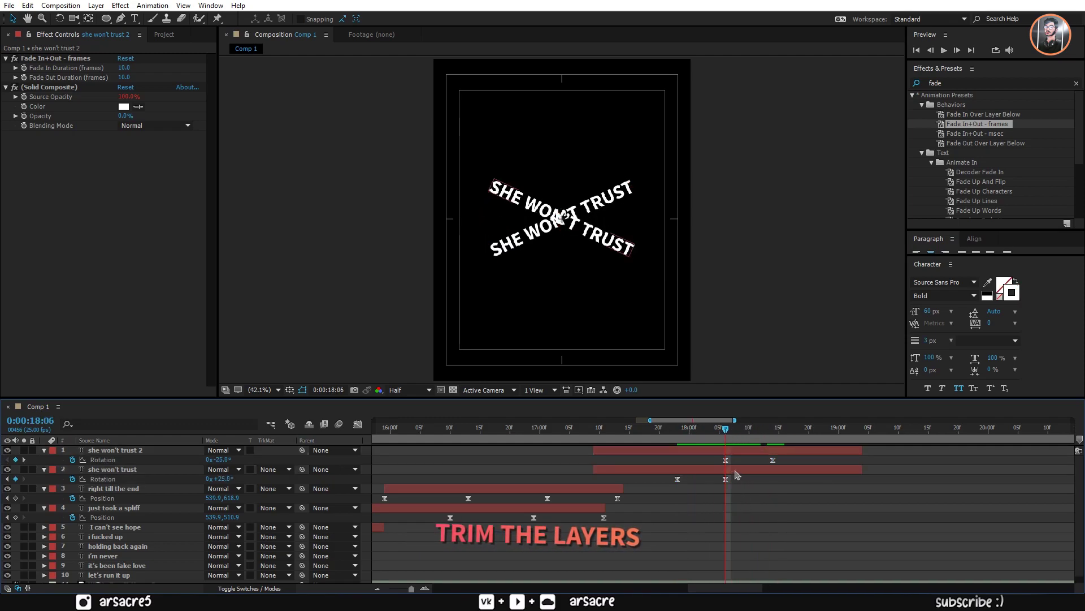
click(741, 469)
key(alt+bracketright)
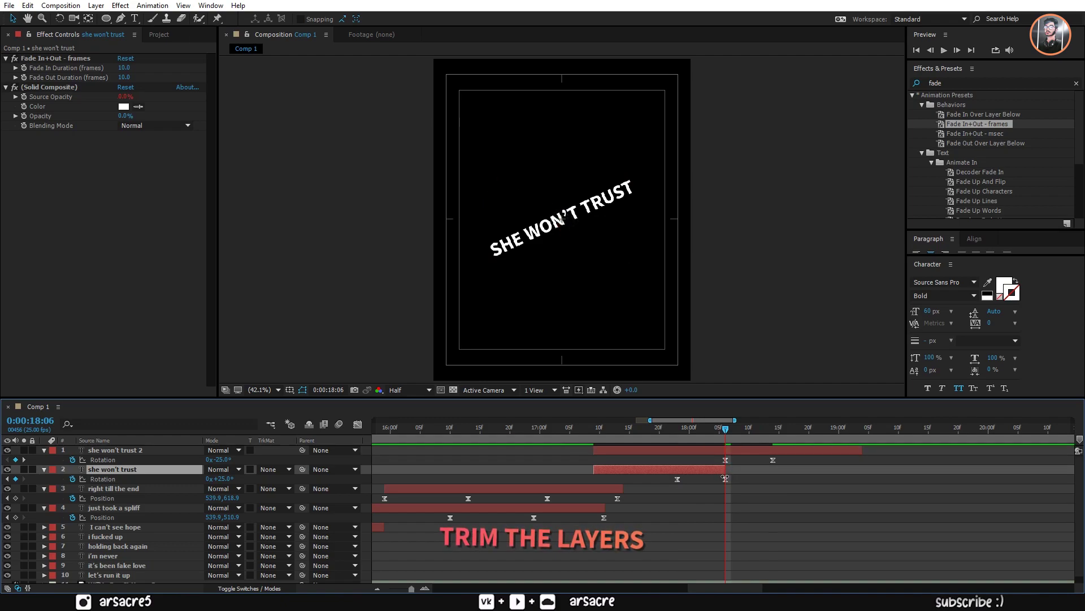
- Start SHE WON'T TRUST 2 at 18:06 and preview the handoff
click(735, 451)
key(alt+bracketleft)
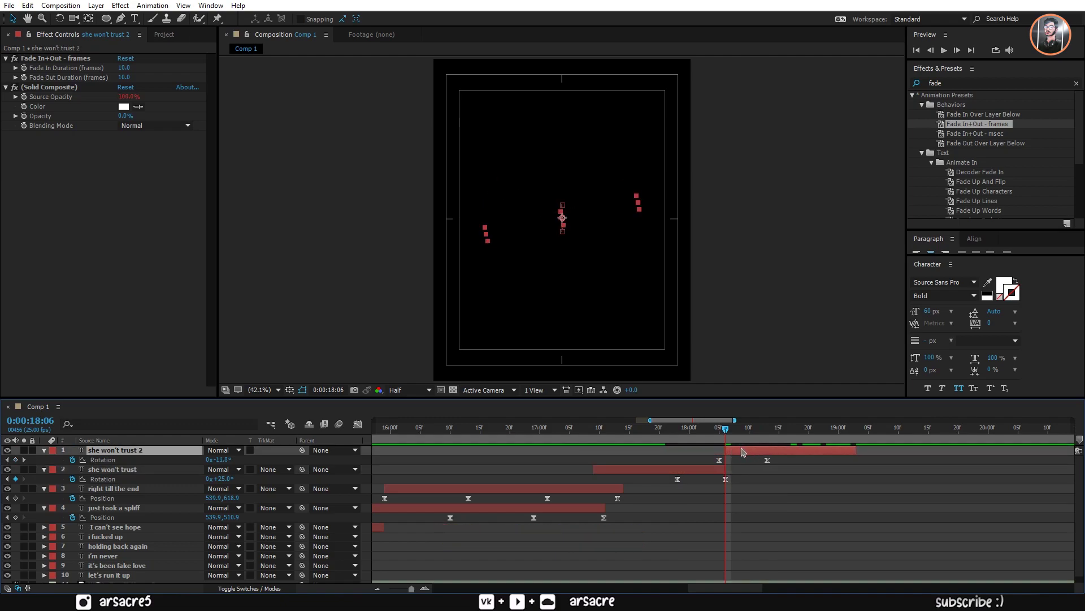
key(ctrl+z)
drag(734, 454, 738, 456)
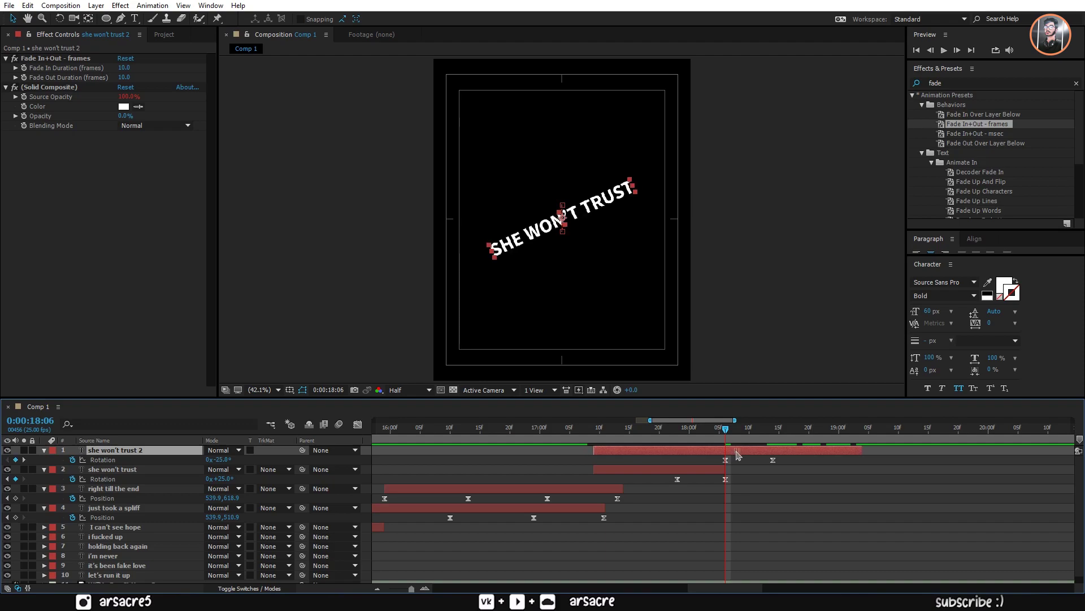
key(alt+bracketleft)
key(space)
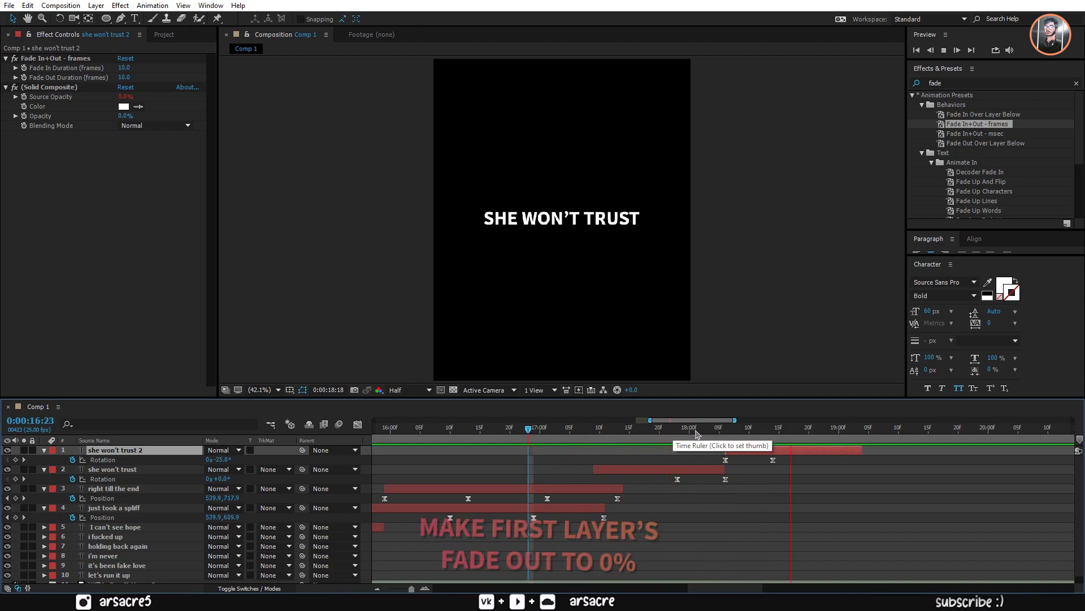
- Set the first layer's Fade Out Duration and the copy's Fade In Duration to 0 frames
key(space)
key(ctrl+Down)
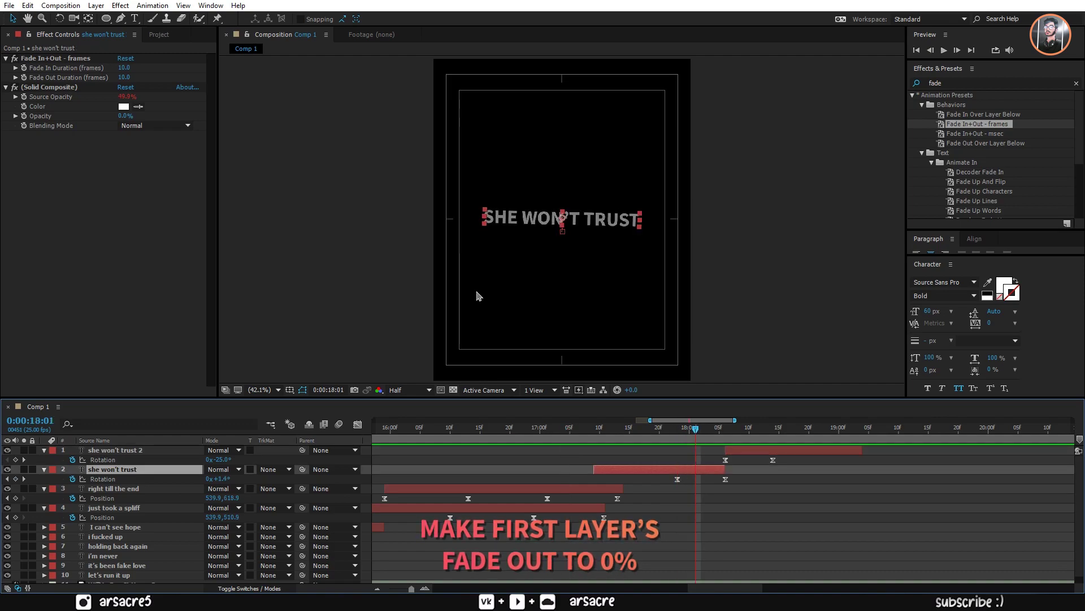
click(124, 77)
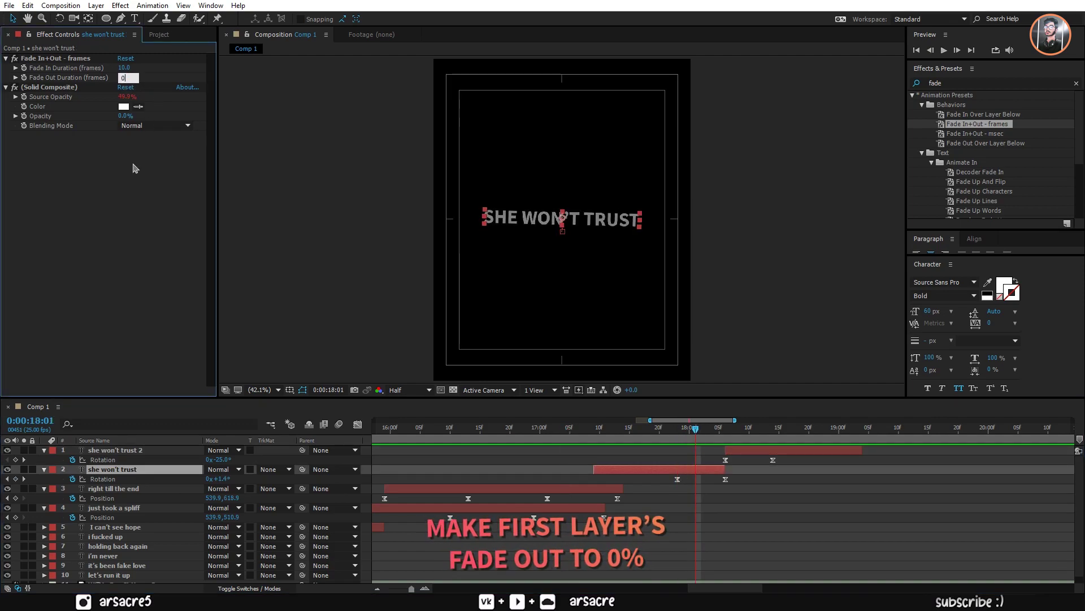
click(749, 455)
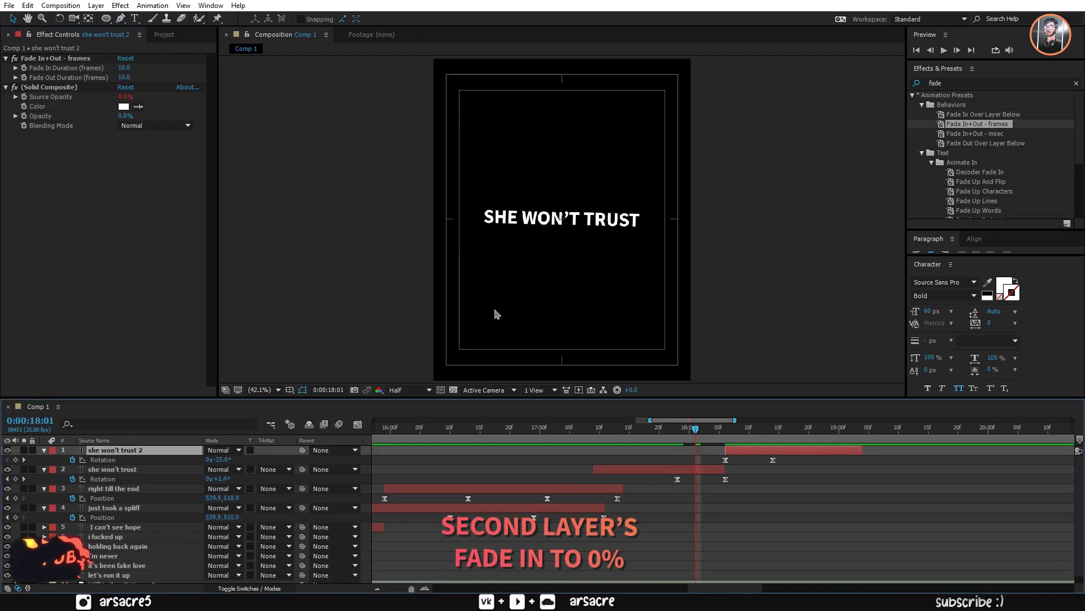
click(124, 68)
text(0)
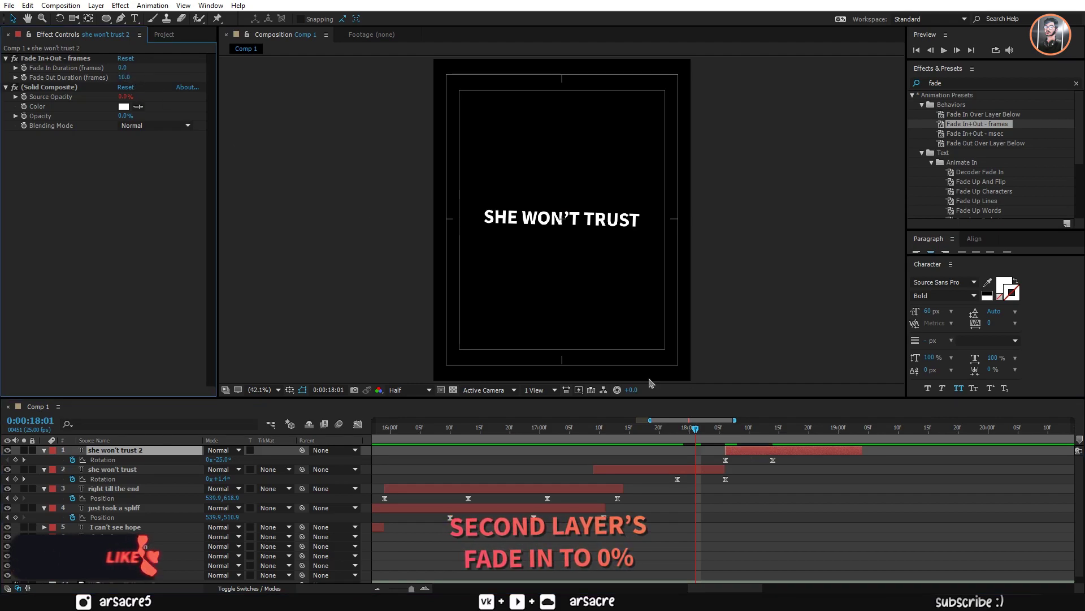
- Preview the transition from 17:16 and begin retyping the copy's lyric as 'BUT IT'S ALL'
click(729, 468)
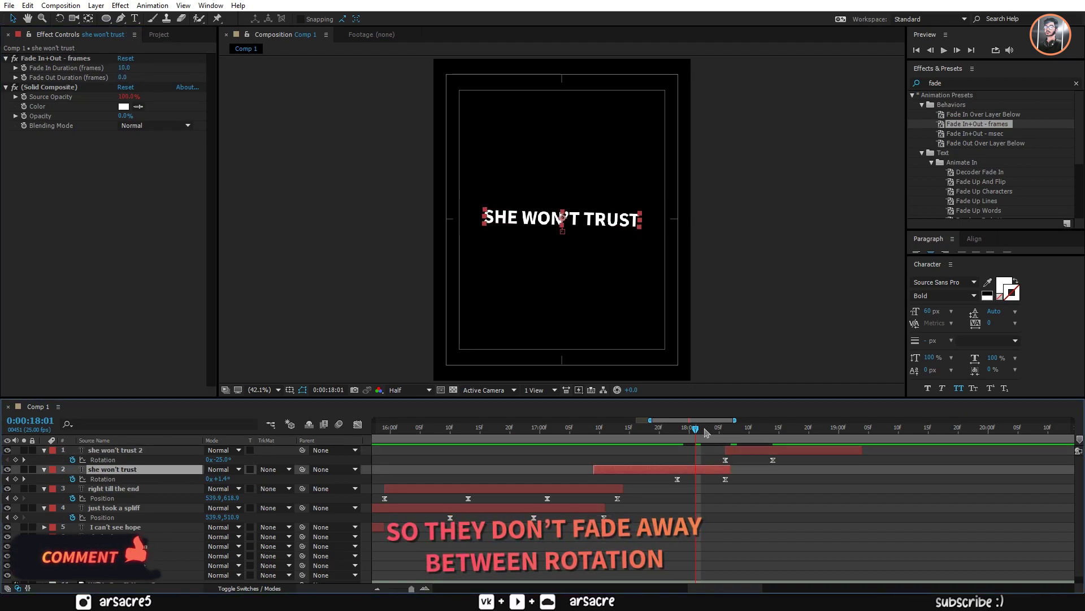
drag(706, 432, 595, 459)
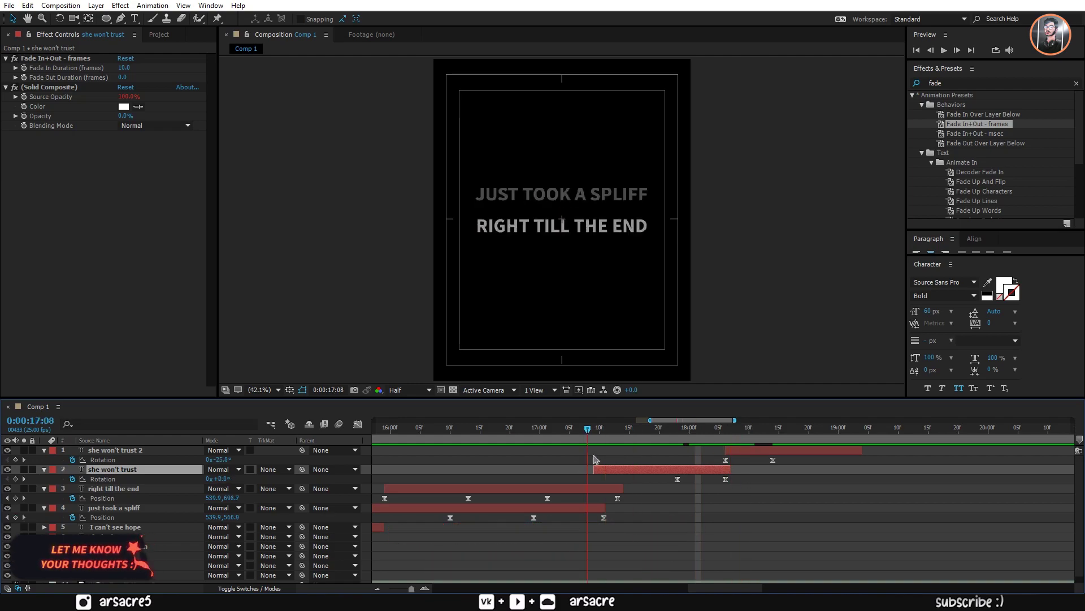
key(space)
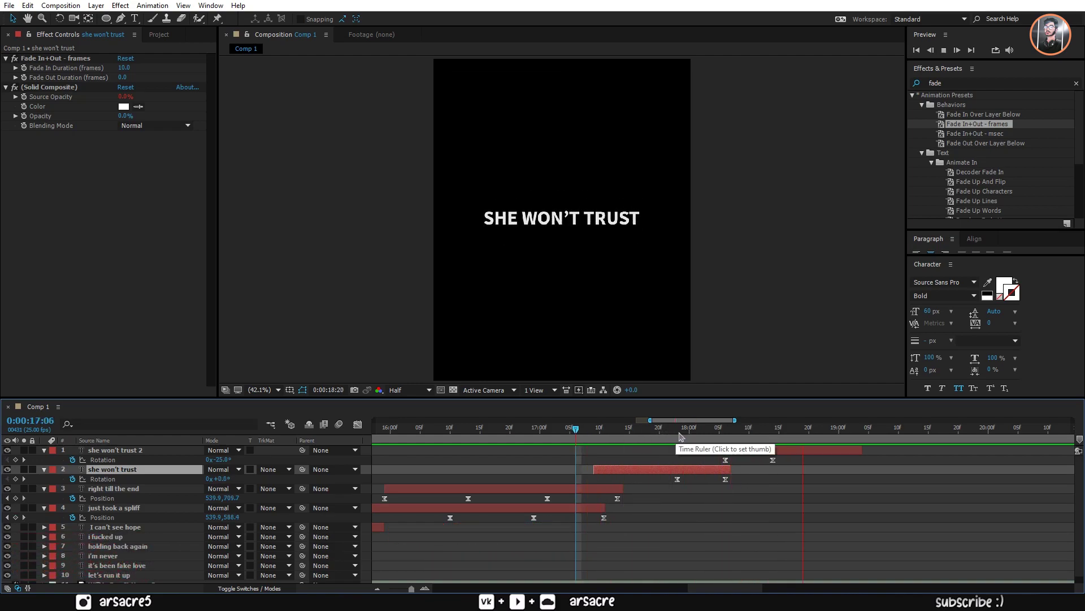
drag(681, 435, 653, 444)
click(744, 454)
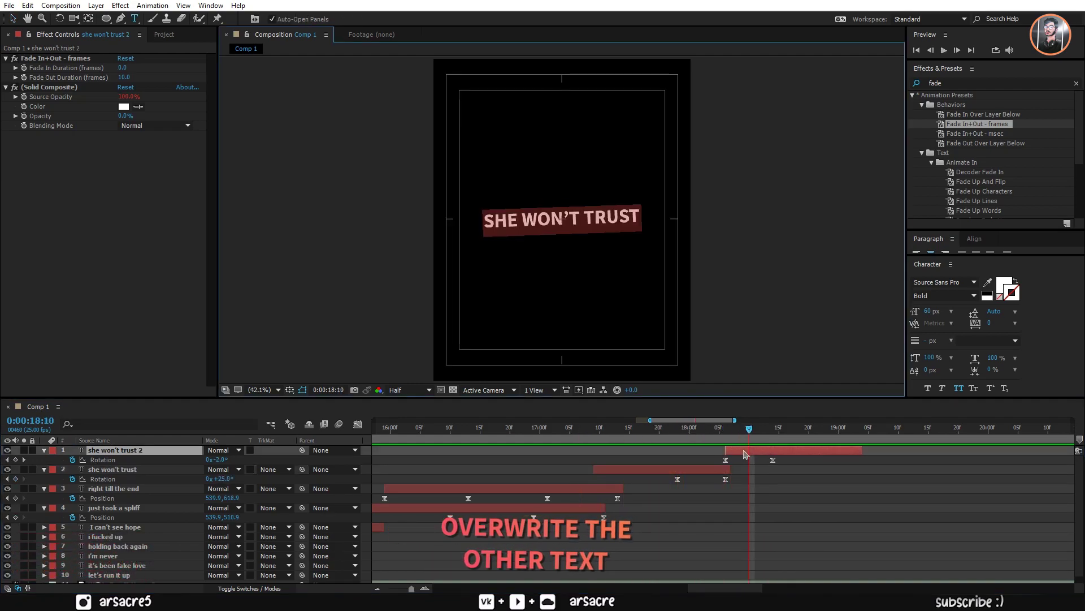
text(but)
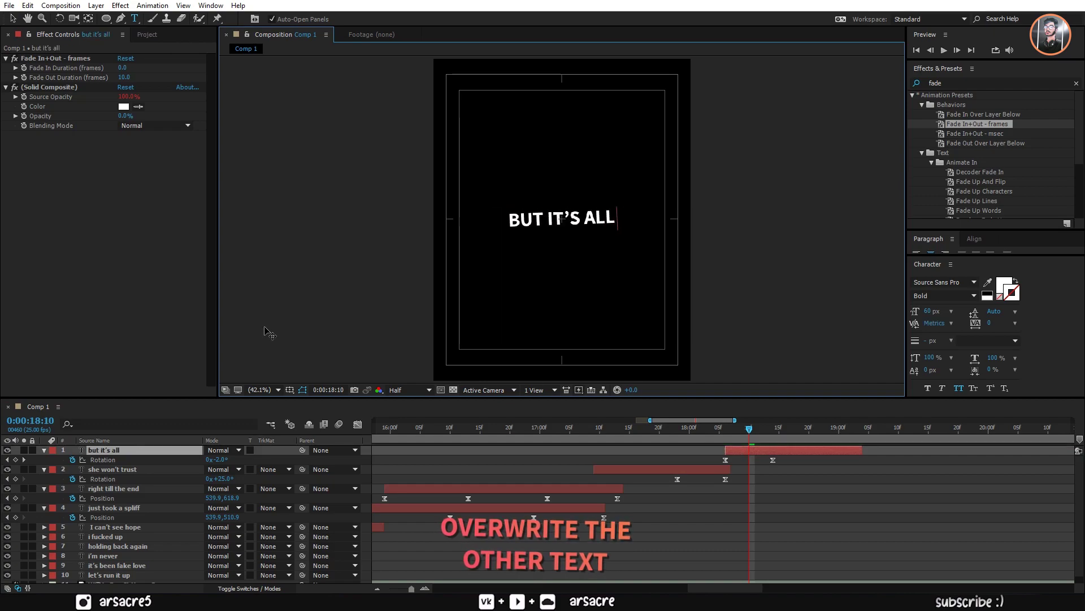
text( us)
- Finish the lyric as 'BUT IT'S ALL US' and enable motion blur for the composition and every layer
click(339, 423)
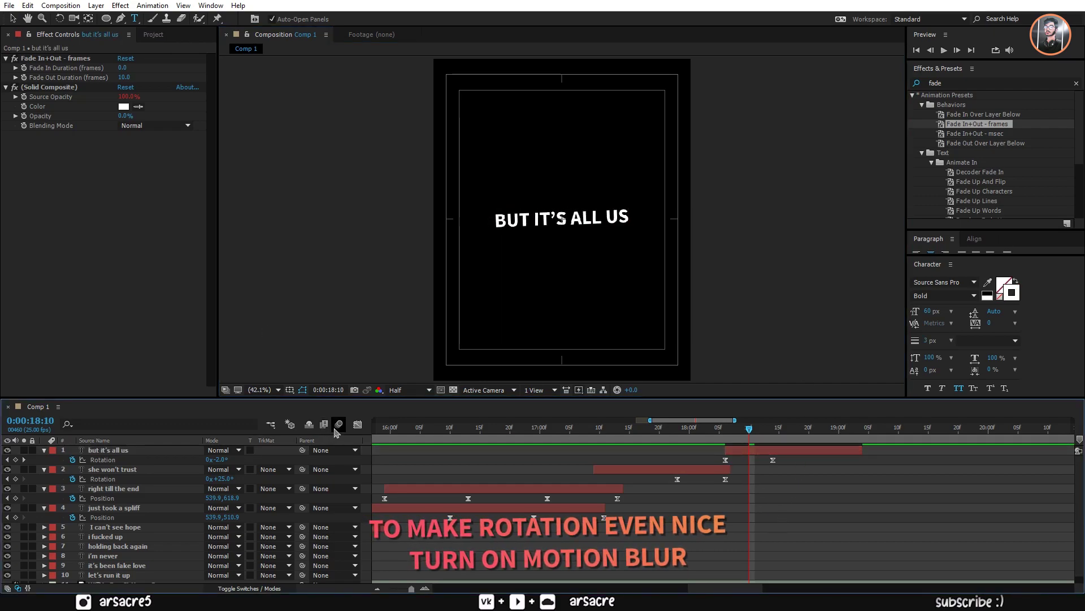
click(250, 588)
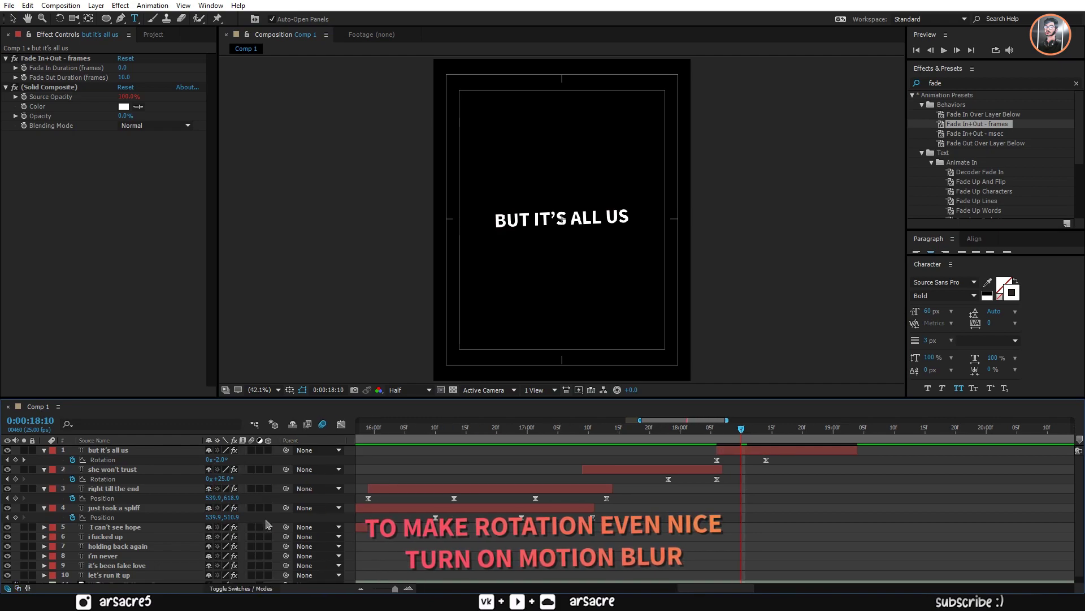
click(251, 469)
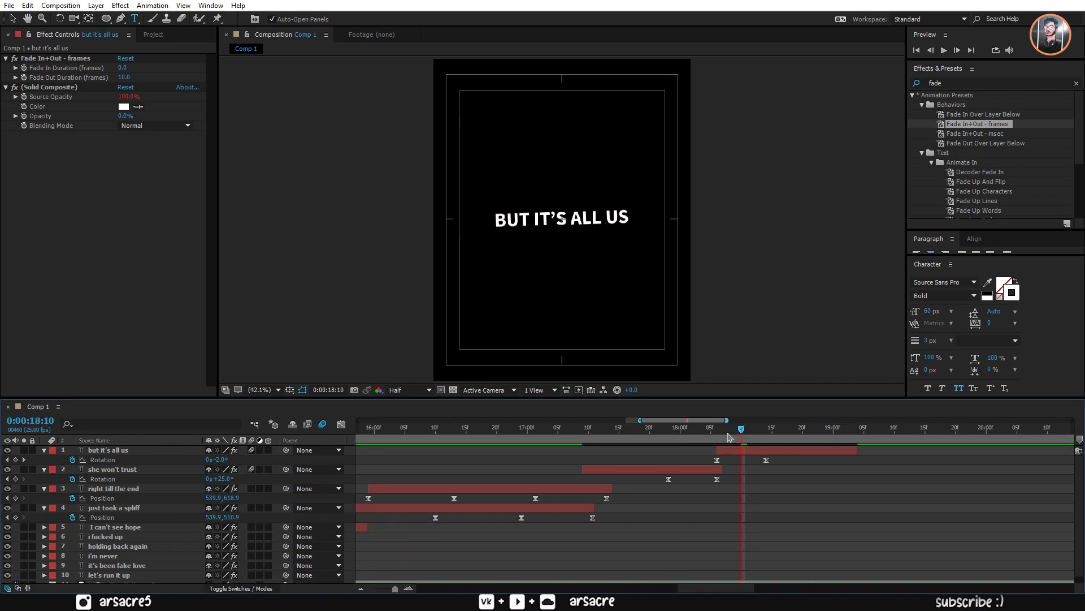
click(680, 431)
key(ctrl+a)
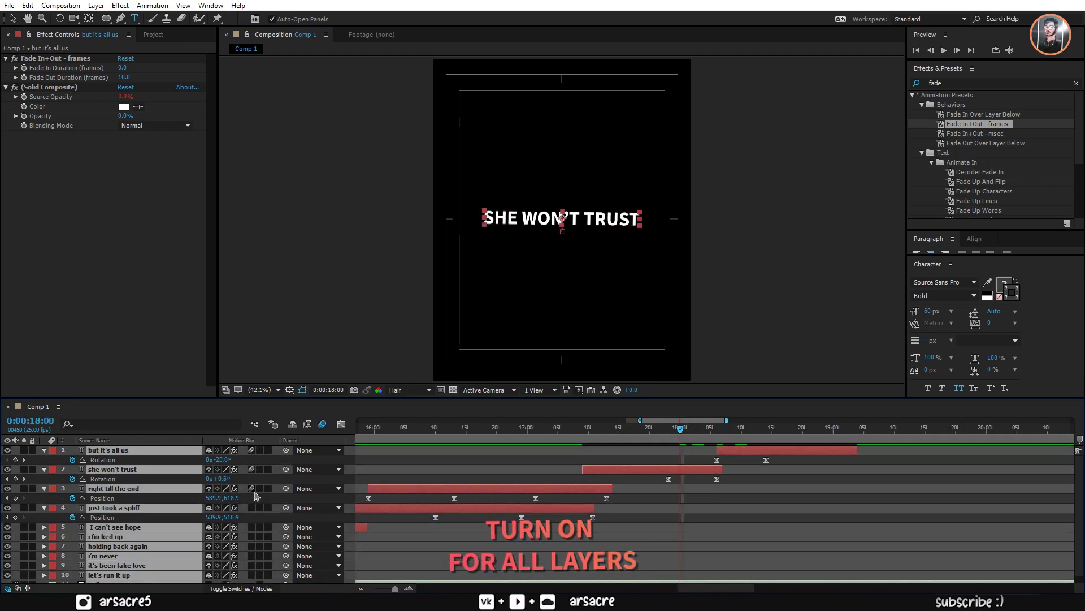
click(252, 507)
click(486, 458)
key(space)
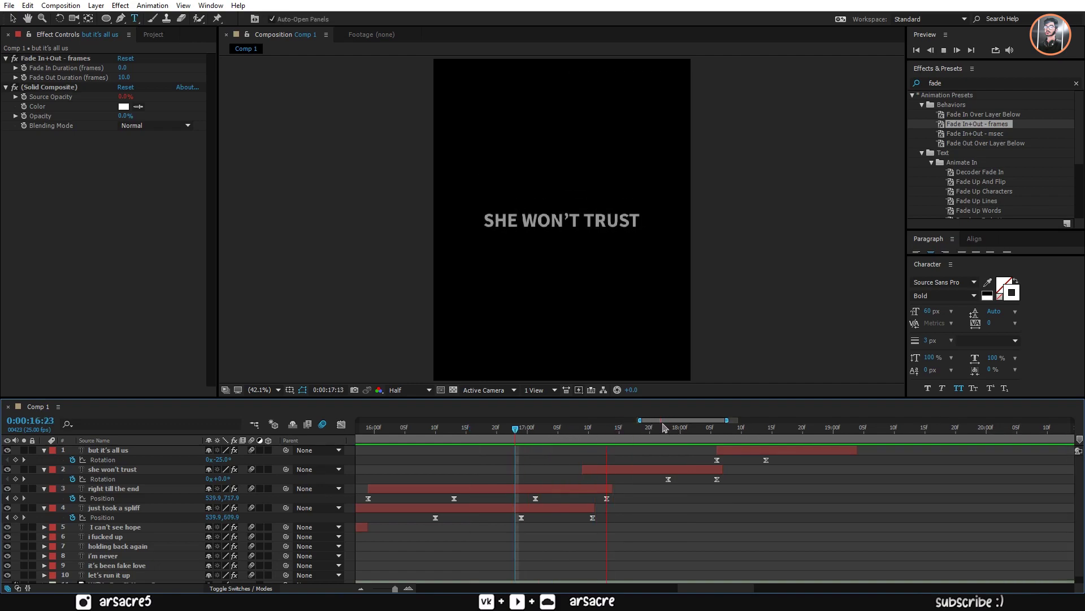
- Shift both lyrics' rotation keyframes to the line change, ending SHE WON'T TRUST and starting BUT IT'S ALL US there
click(695, 470)
drag(707, 485, 662, 455)
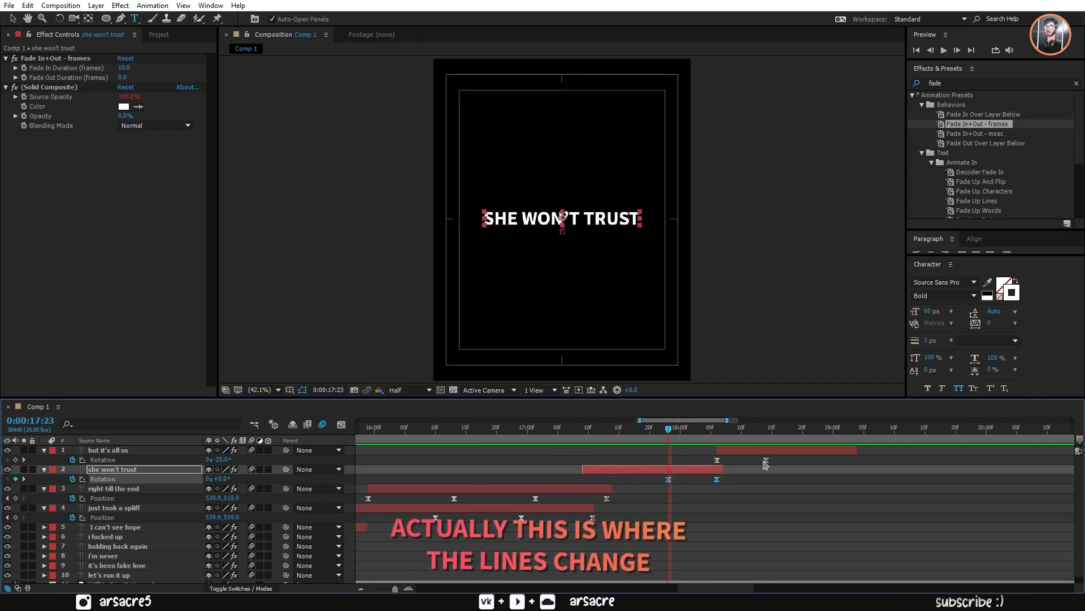
drag(715, 481, 675, 485)
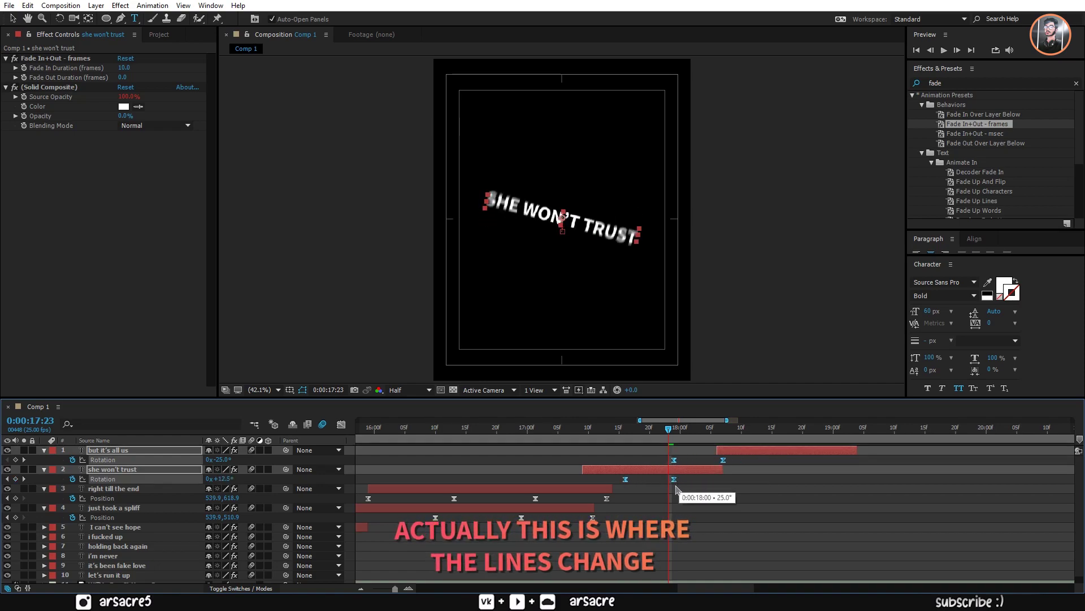
click(718, 470)
key(alt+bracketright)
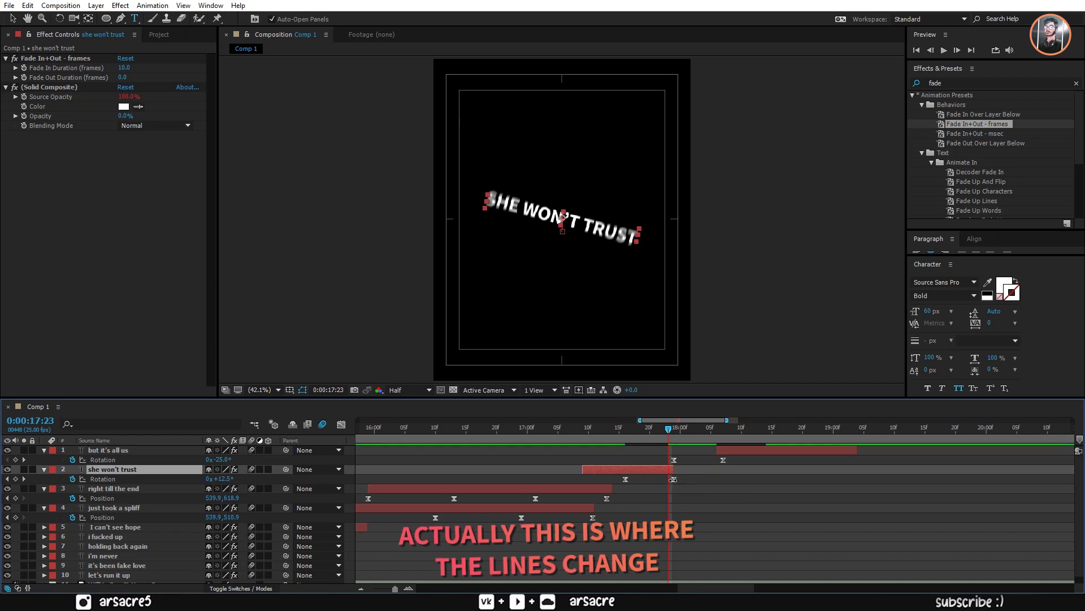
mouse_move(710, 453)
mouse_down()
mouse_move(676, 447)
mouse_move(678, 478)
mouse_up()
- Set BUT IT'S ALL US's starting rotation to -80° and preview the transition
mouse_move(674, 434)
mouse_down()
mouse_move(687, 434)
mouse_move(676, 450)
mouse_up()
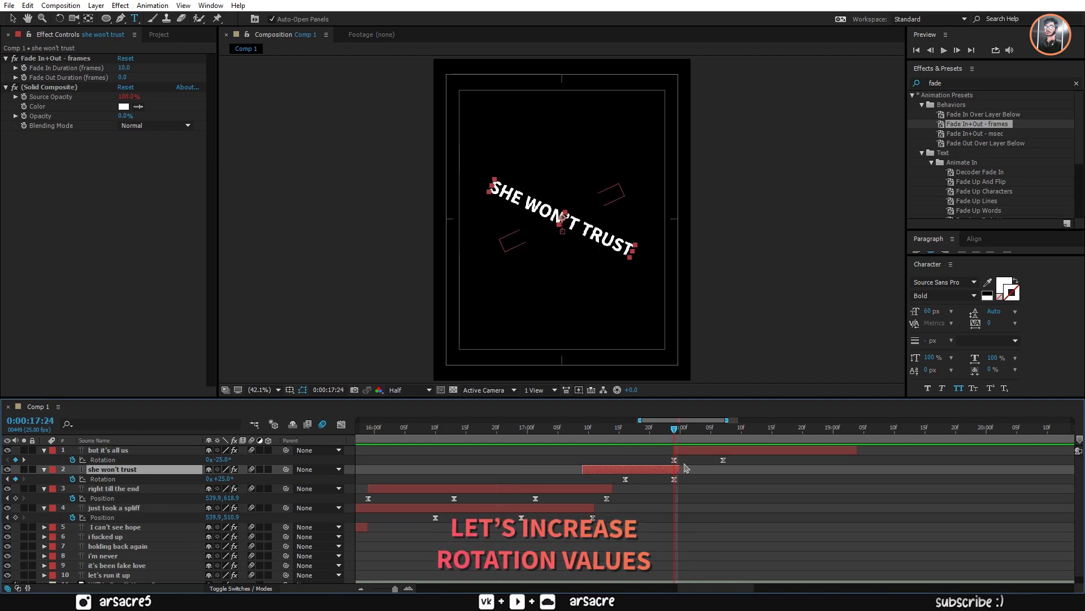
click(675, 460)
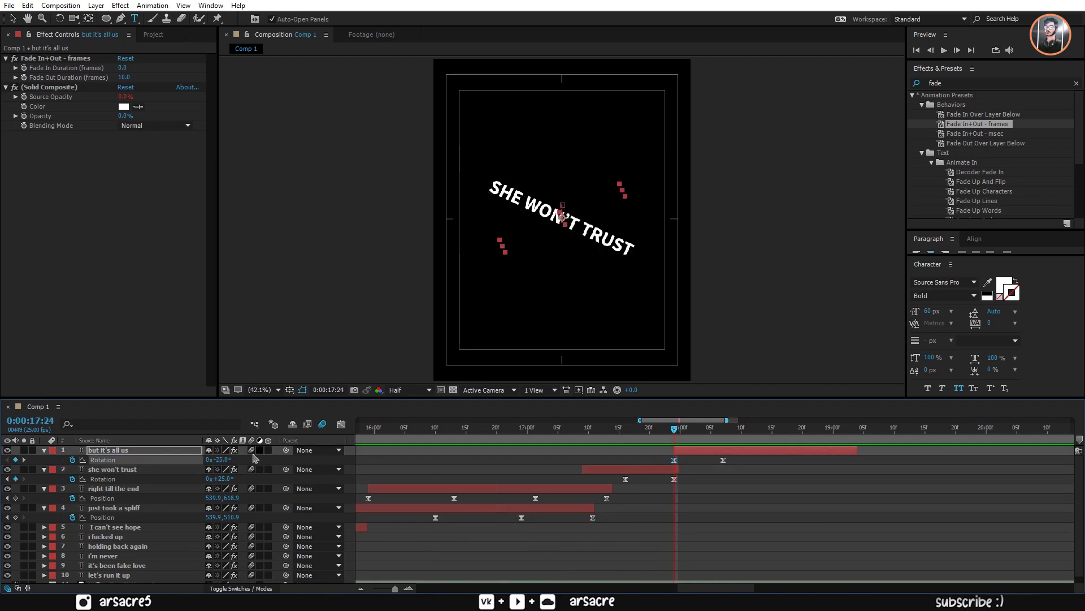
drag(219, 461, 248, 459)
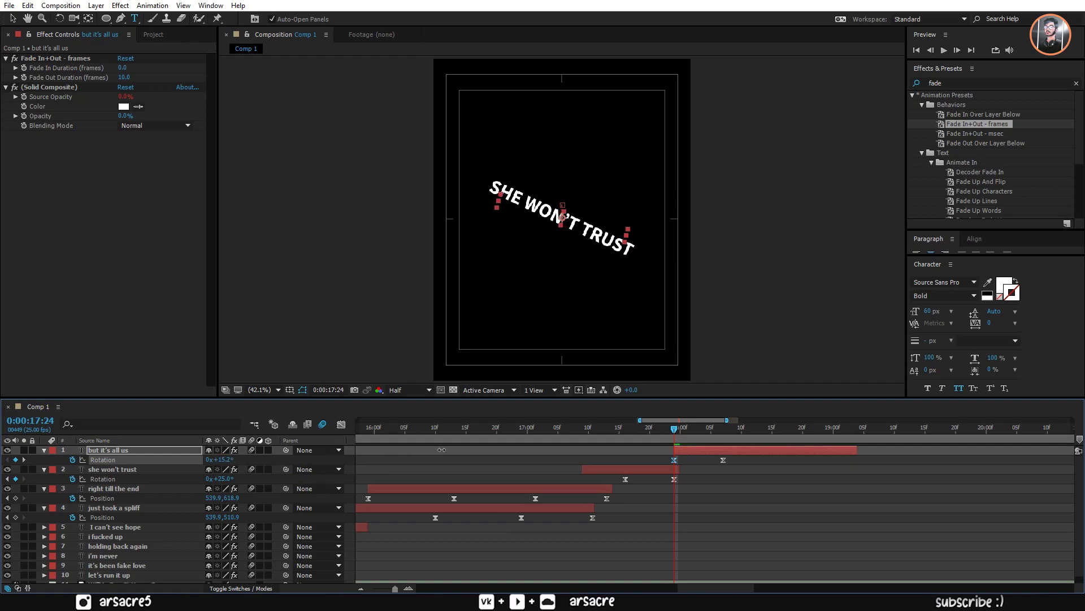
click(680, 429)
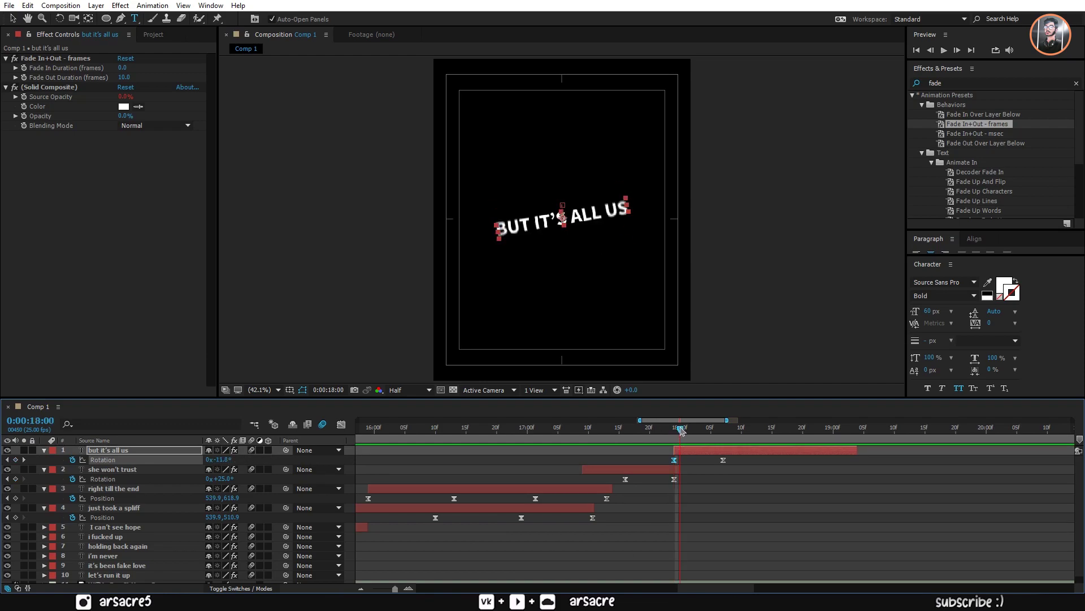
drag(713, 431, 741, 437)
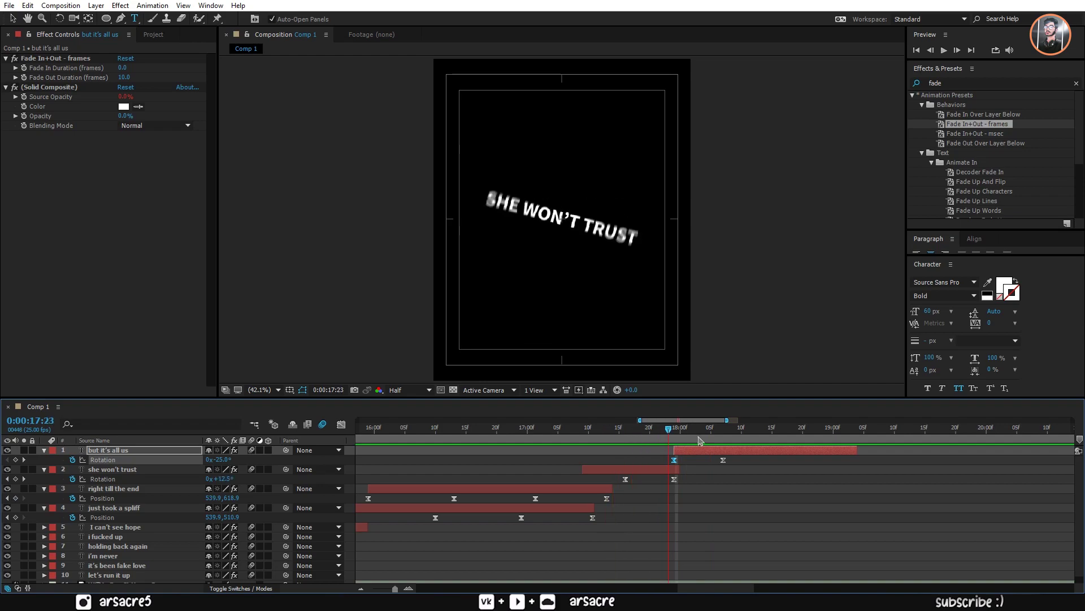
key(space)
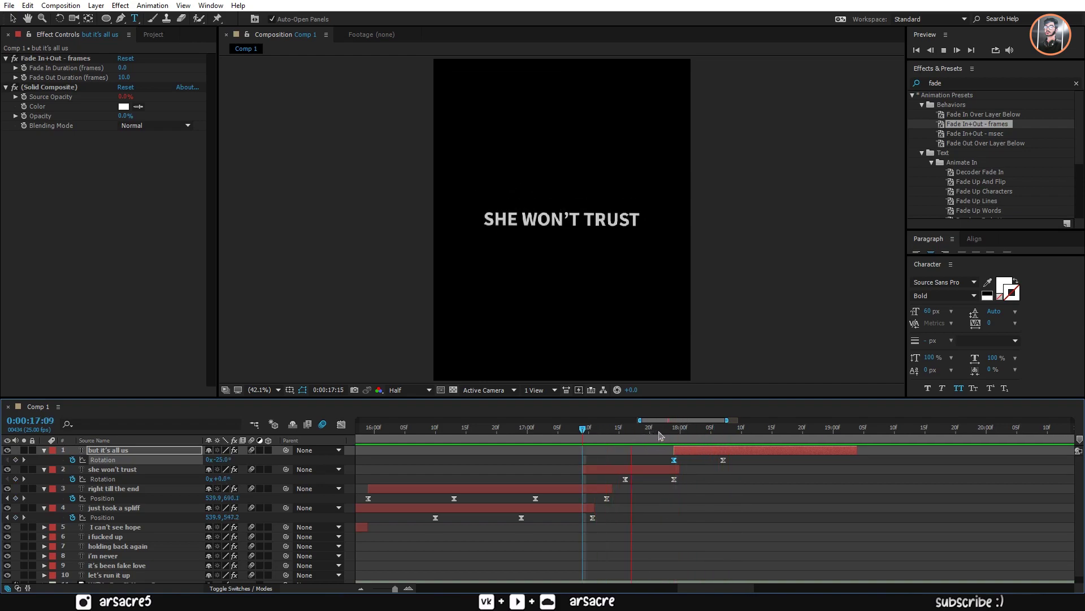
- Set SHE WON'T TRUST's end rotation to 80° at 17:24 and preview the animation
click(656, 437)
key(Page_Up)
text(80)
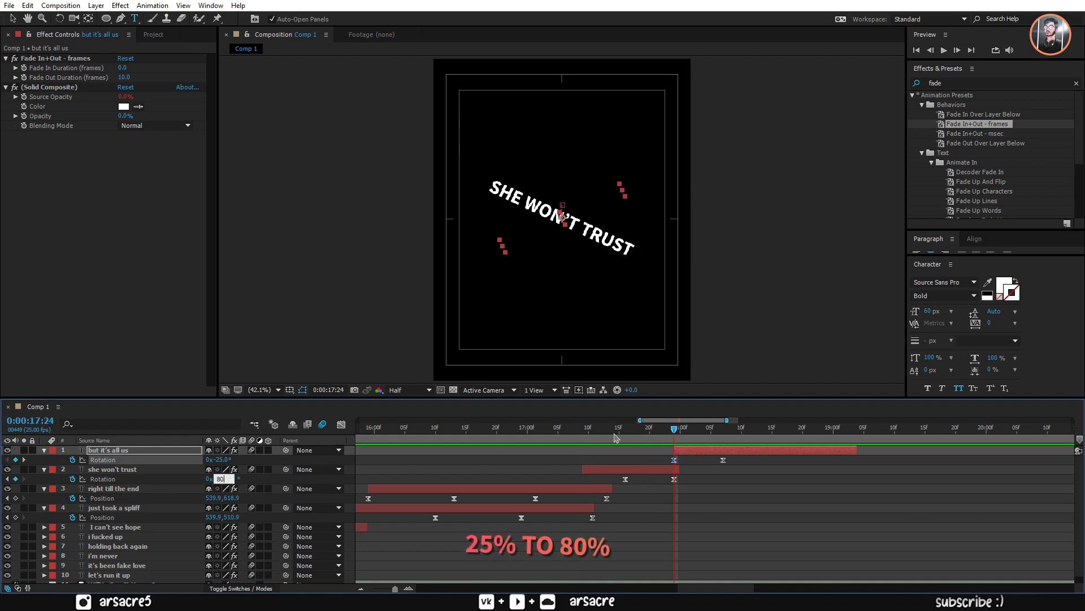
click(378, 463)
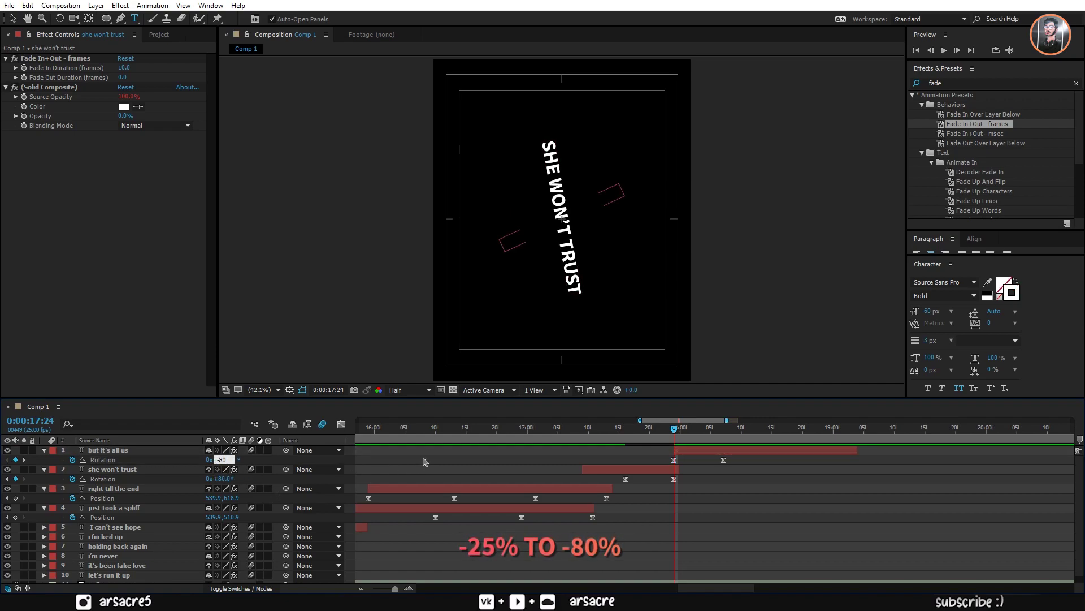
key(space)
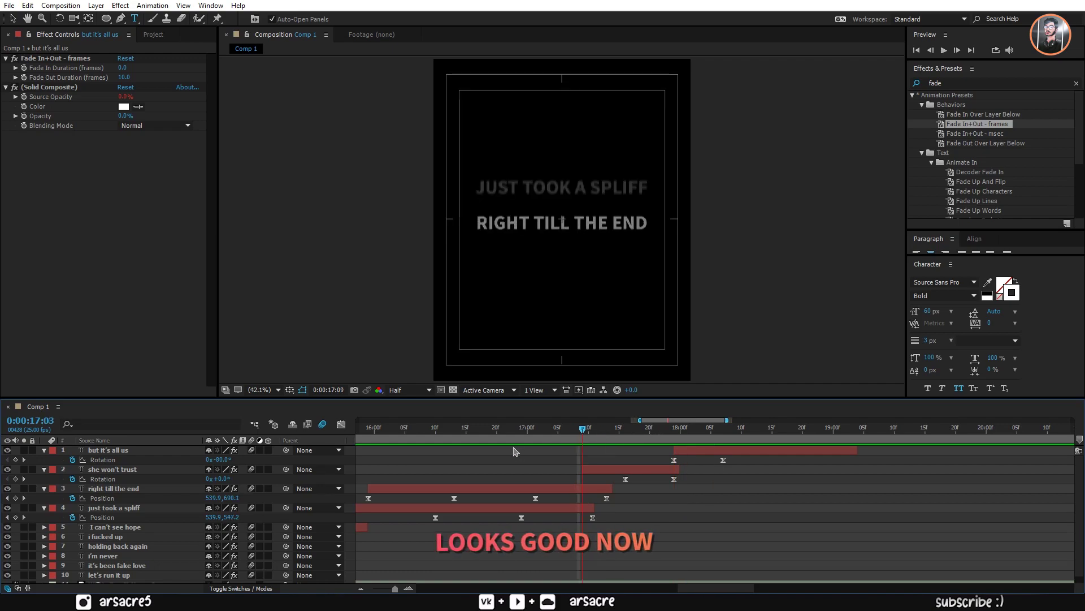
key(space)
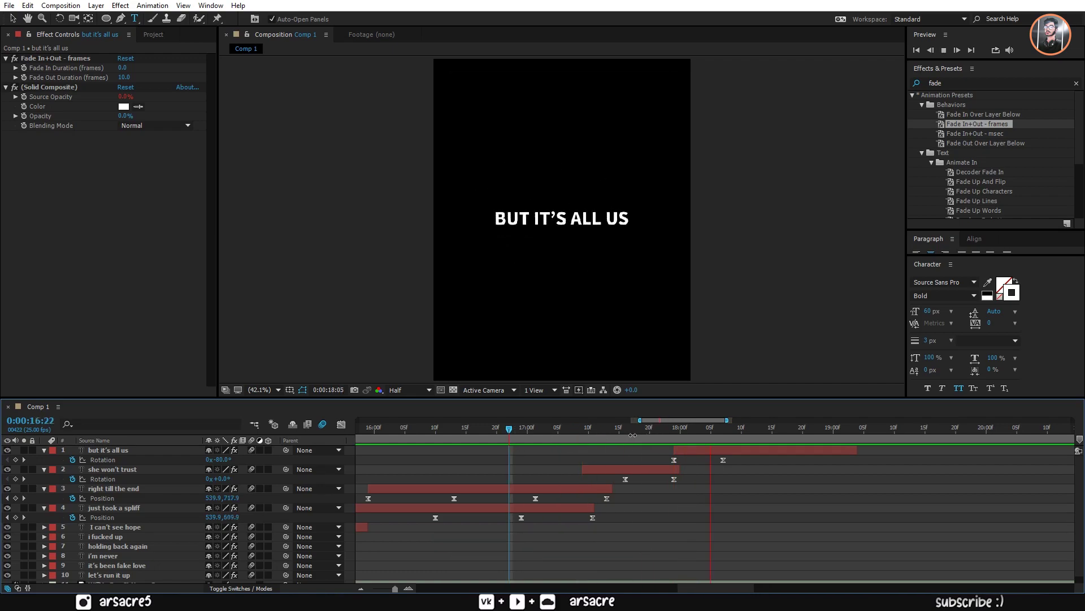
key(alt+Tab)
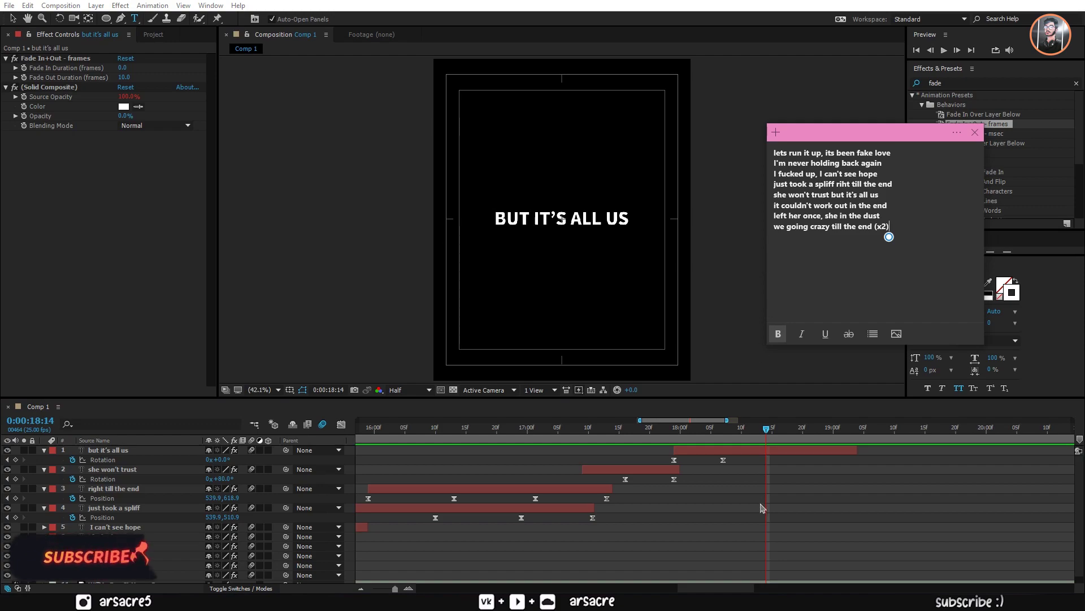
- Shift BUT IT'S ALL US's later Position keyframes earlier
click(760, 508)
scroll(641, 441, left, 2)
key(space)
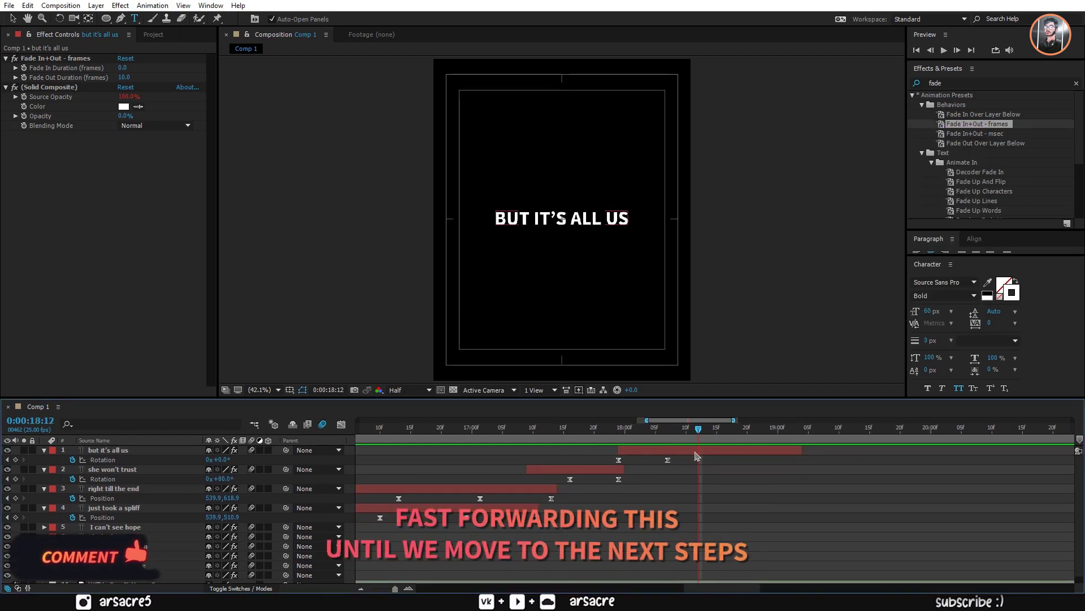
drag(812, 464, 717, 455)
drag(729, 459, 673, 460)
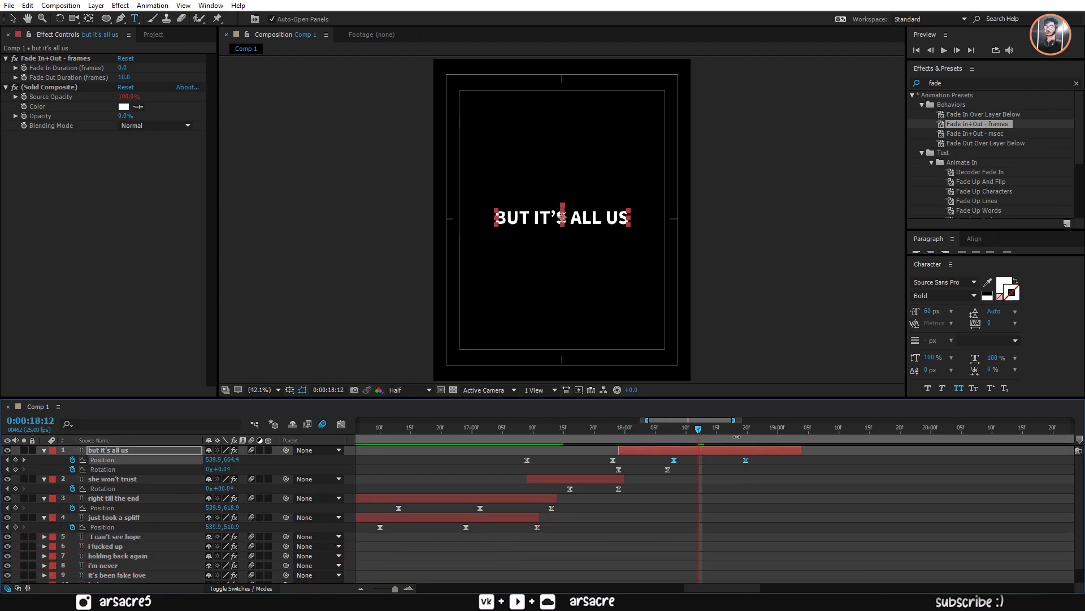
- Lower the final Position keyframe at 18:20 to Y 795 and nudge it slightly earlier
drag(737, 436, 747, 436)
click(346, 470)
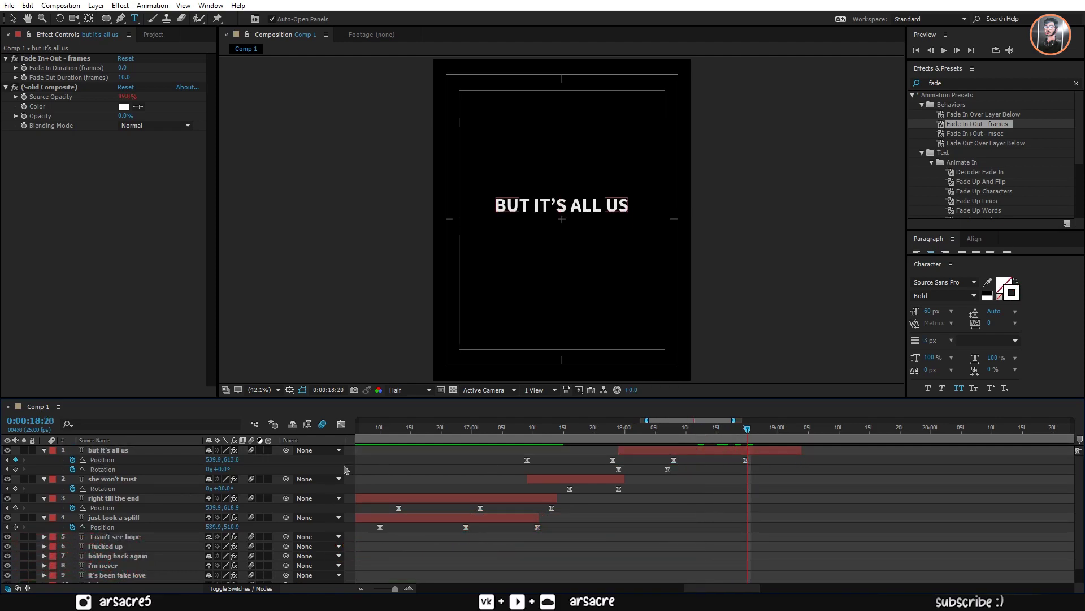
click(746, 460)
drag(278, 462, 741, 450)
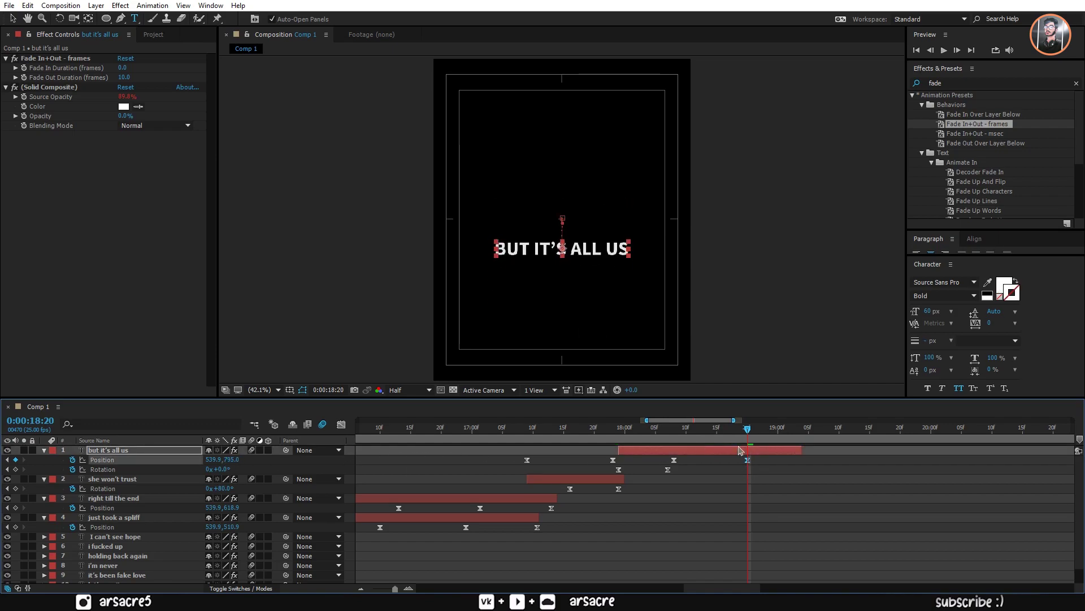
key(space)
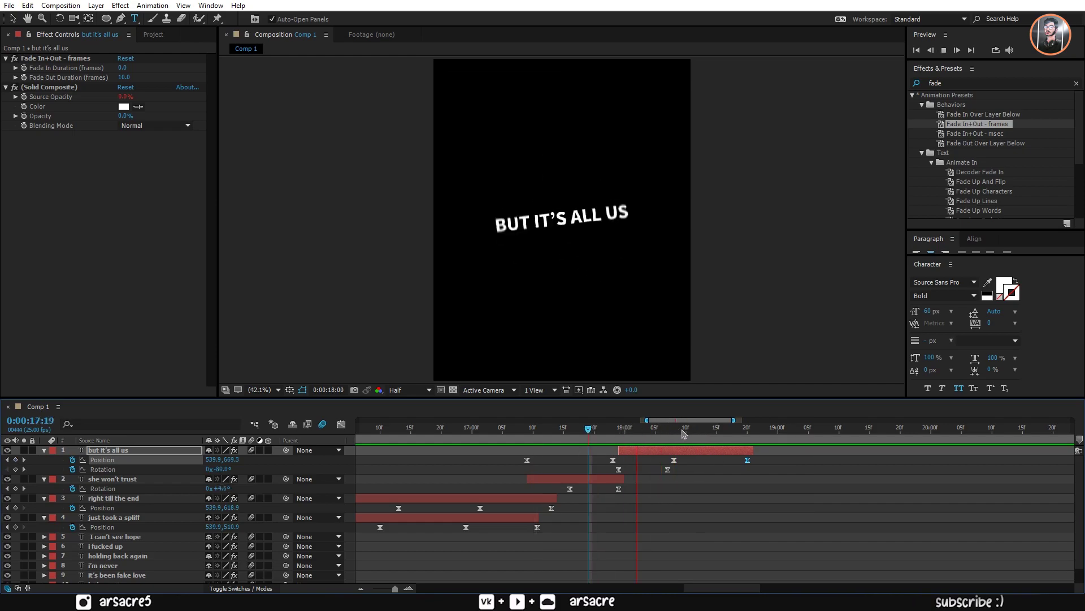
key(space)
drag(724, 470, 718, 469)
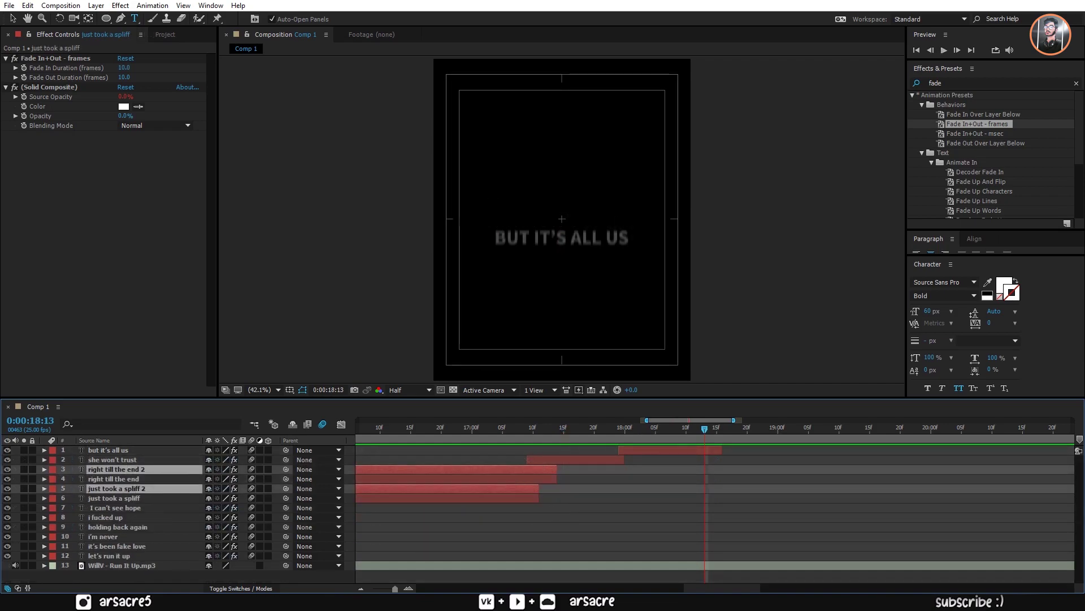
- Move the duplicated lyric layers to the top and stagger them later, from IT COULDN'T WORK OUT to TILL THE END
key(ctrl+shift+bracketright)
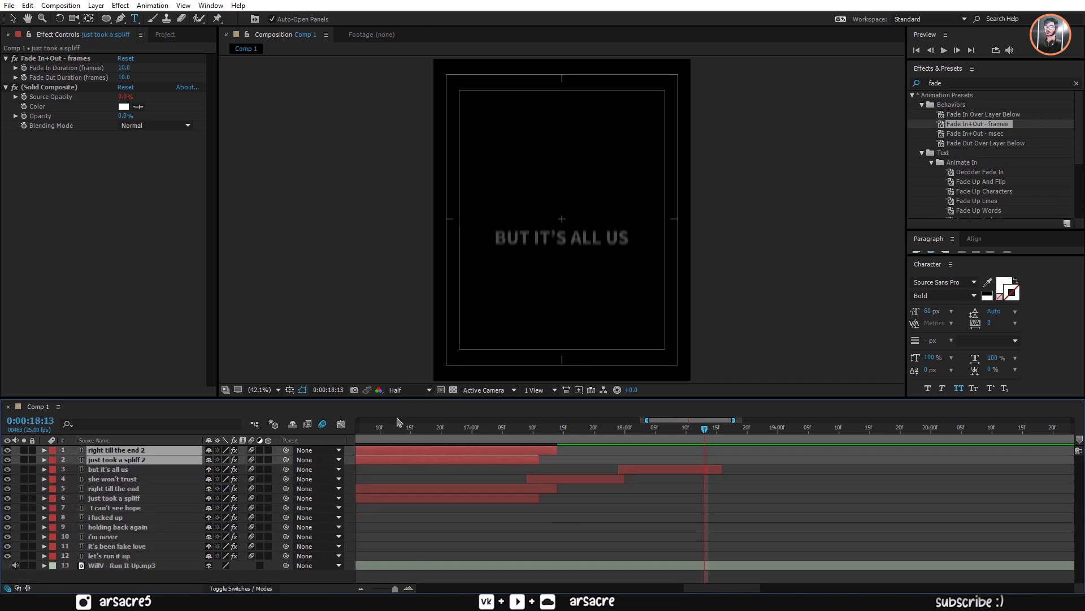
drag(398, 457, 797, 457)
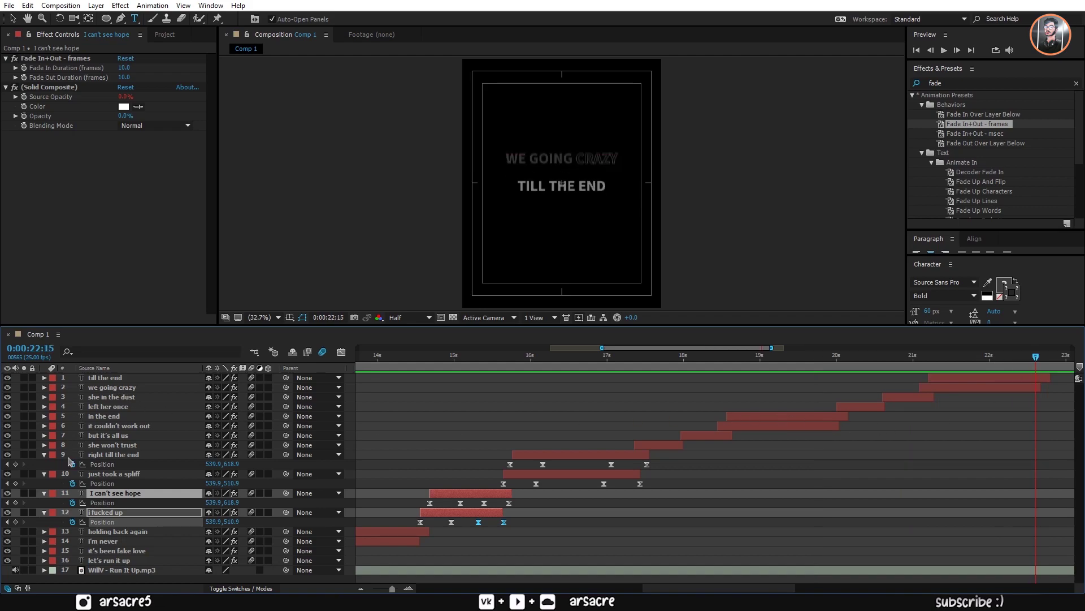
key(ctrl+a)
key(u)
key(u)
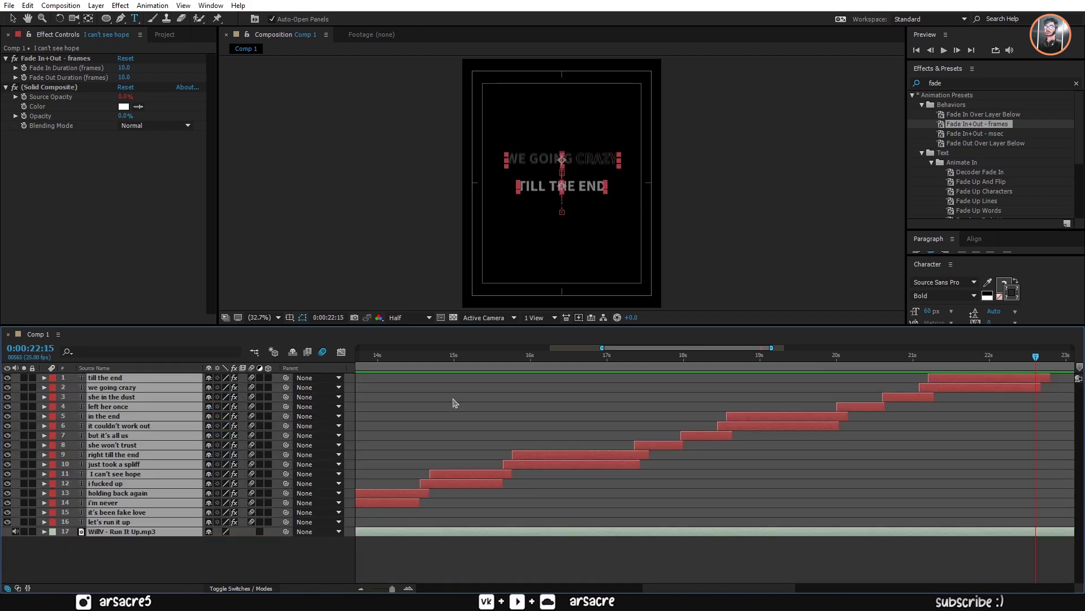
click(453, 405)
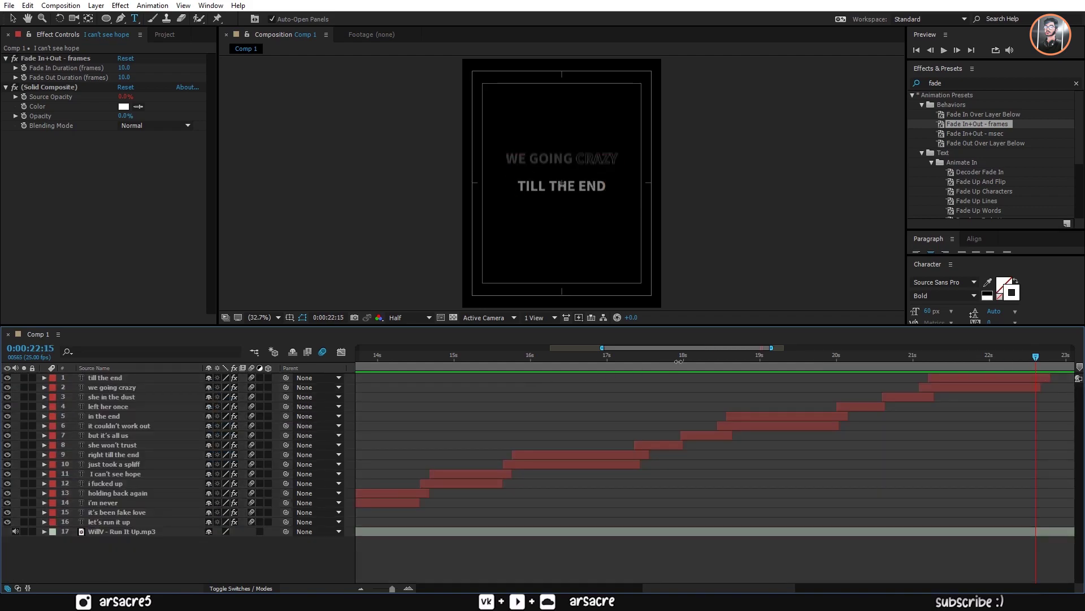
- Pre-compose the 16 selected lyric layers into one composition named 'Text', moving all attributes
click(114, 377)
shift+click(113, 521)
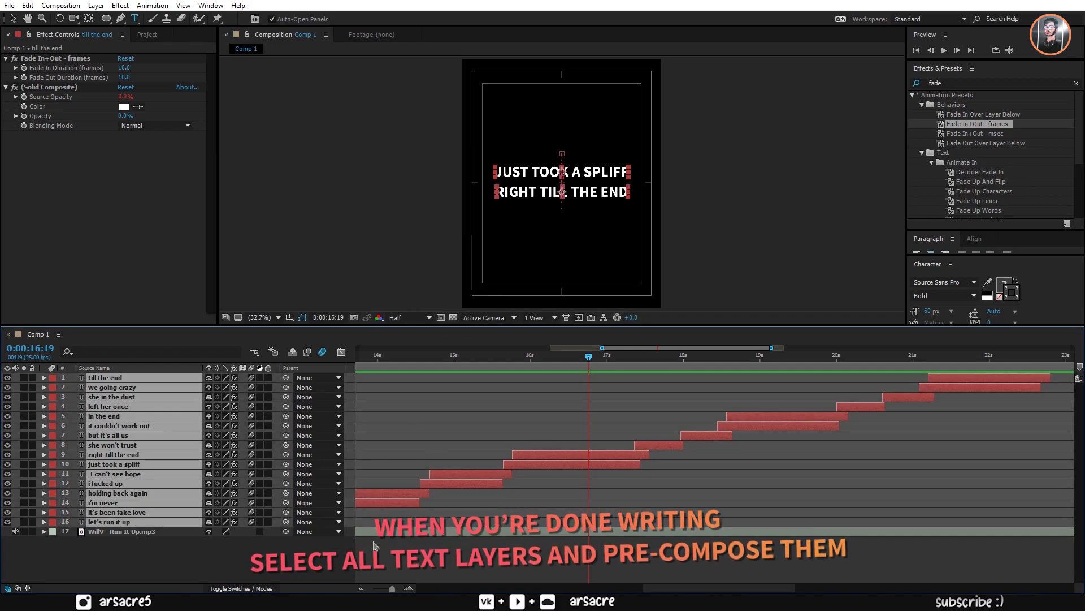
key(minus)
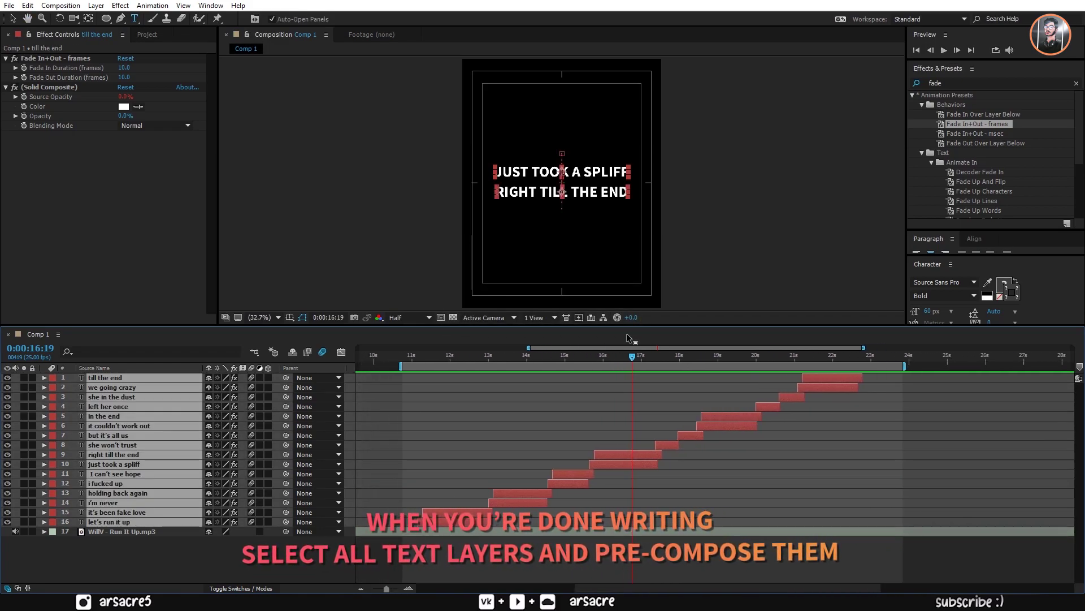
right_click(121, 432)
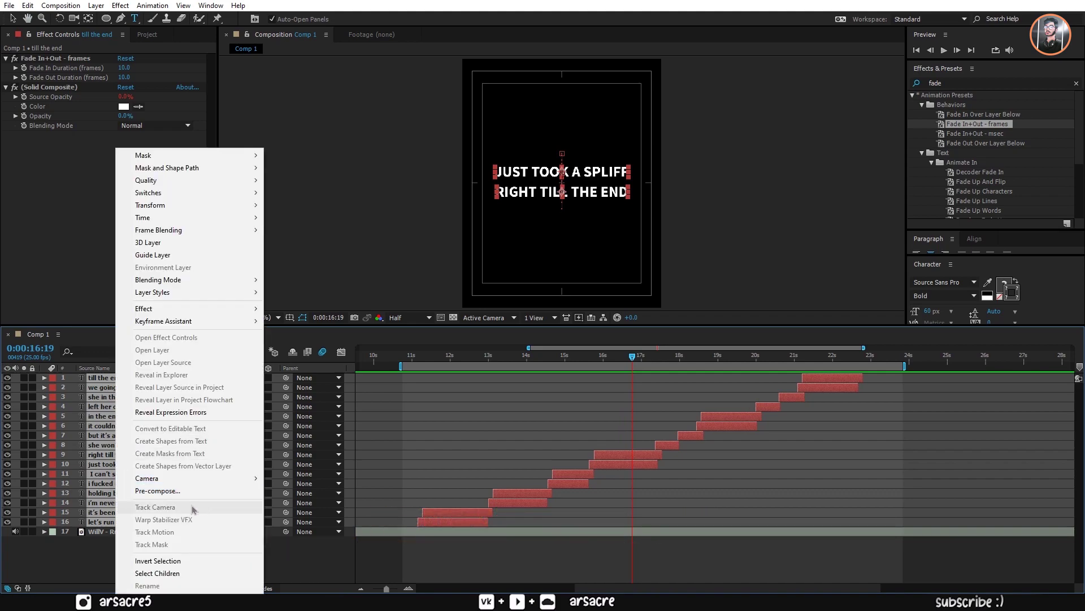
click(151, 491)
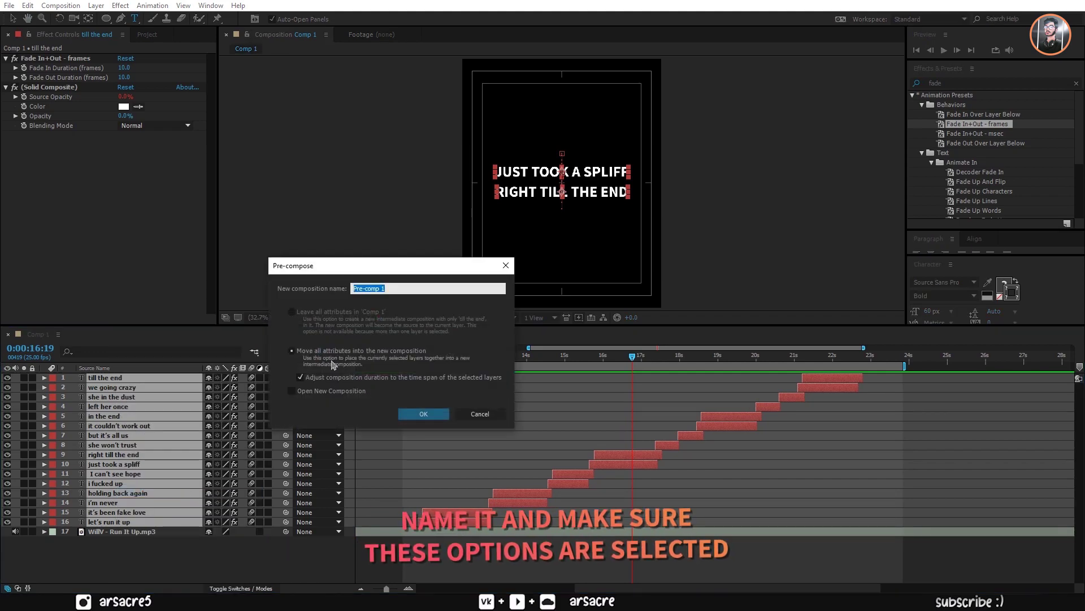
text(Text)
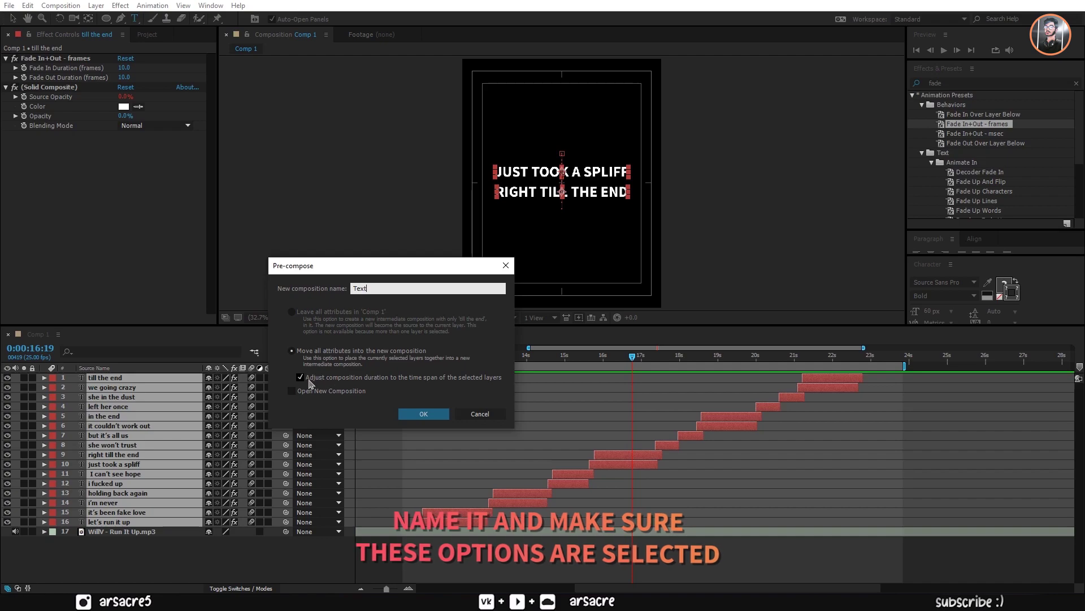
key(Return)
- Apply Wave Warp to the Text precomp with Wave Width 460 and preview the wavy lyrics
drag(621, 359, 597, 360)
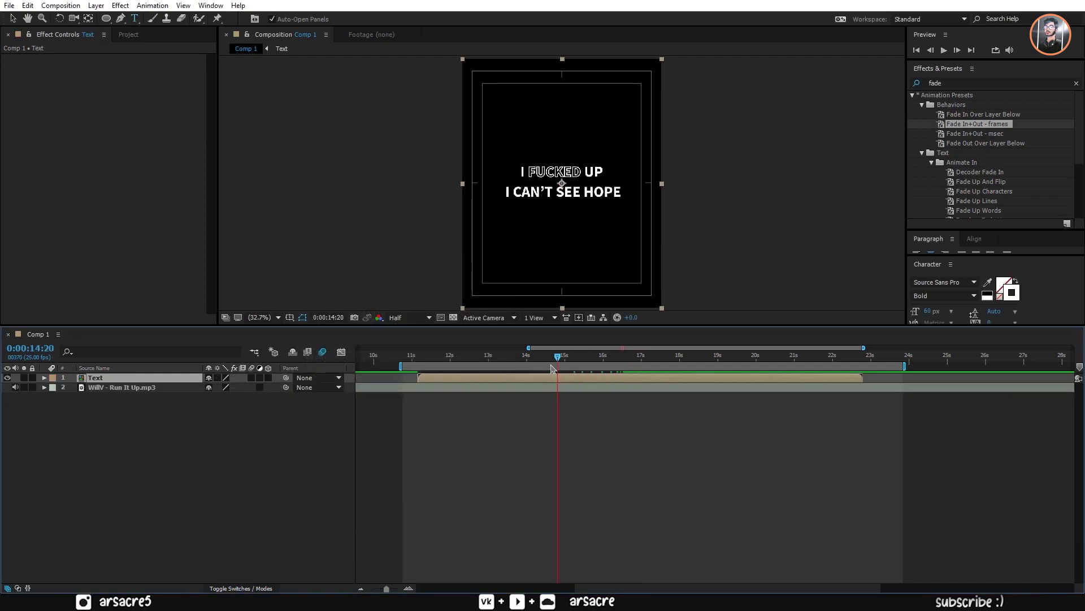
click(955, 81)
text(wave w)
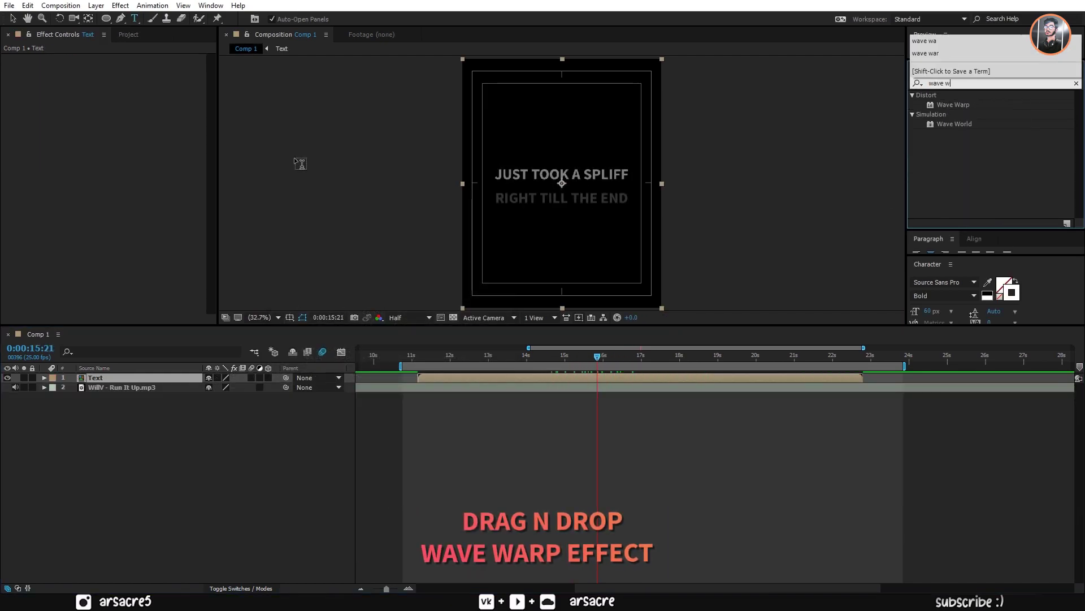
drag(957, 105, 998, 107)
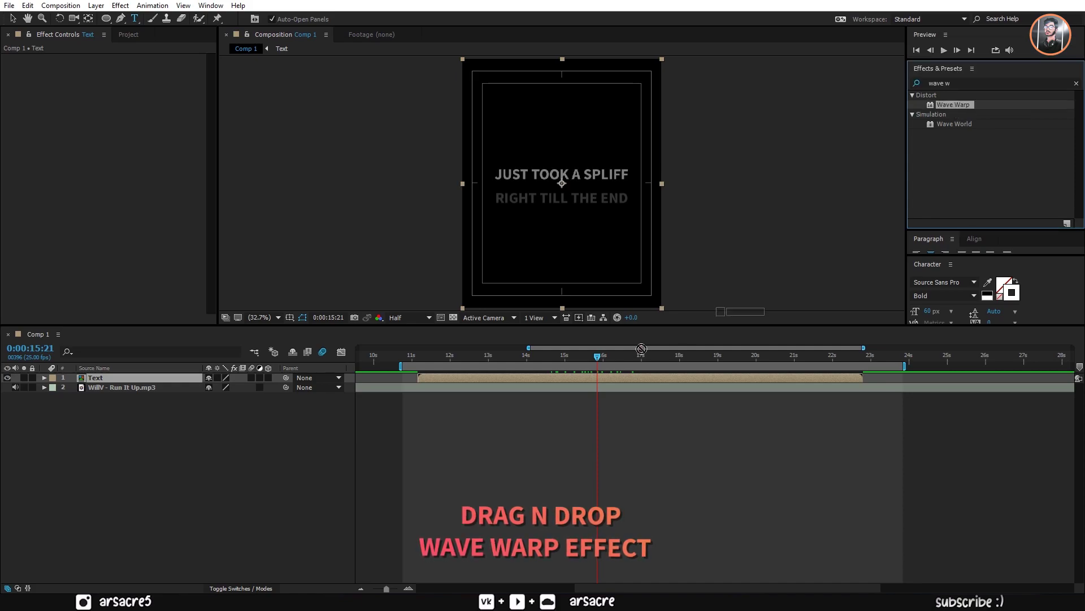
drag(502, 383, 504, 379)
text(460)
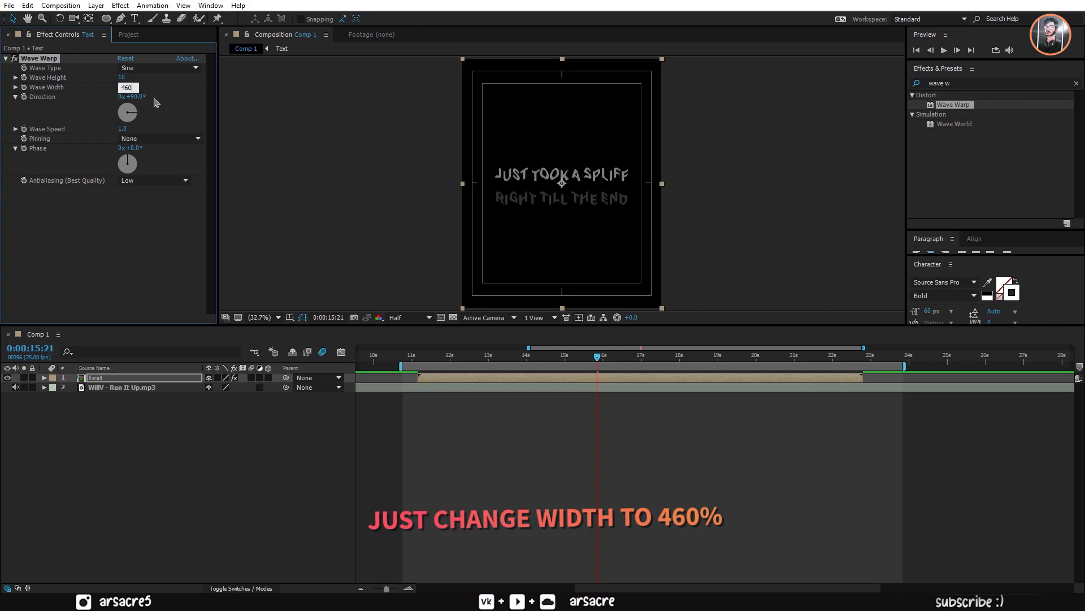
key(Return)
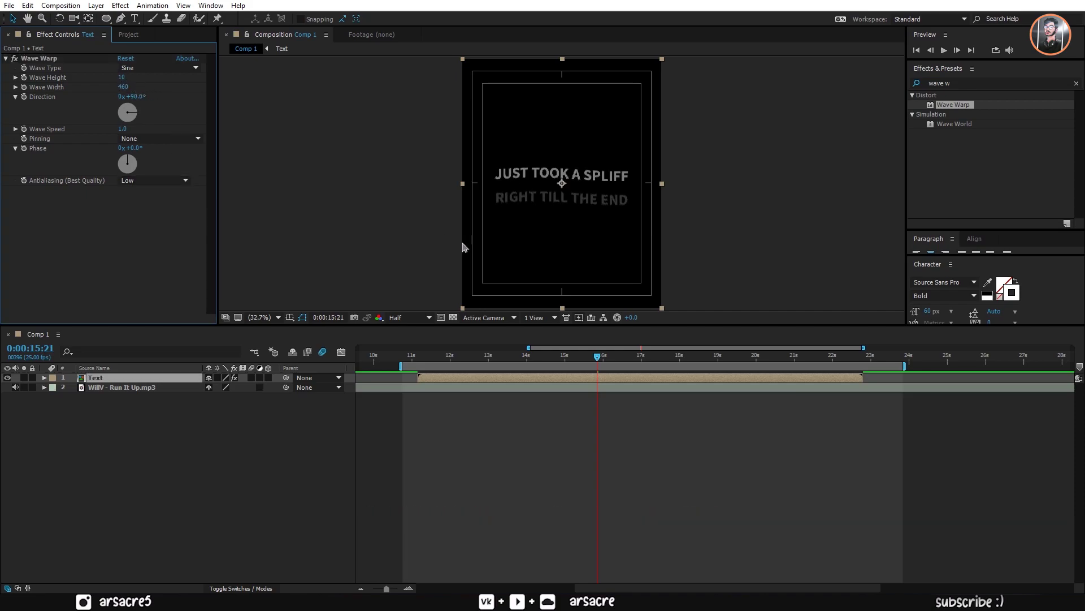
key(space)
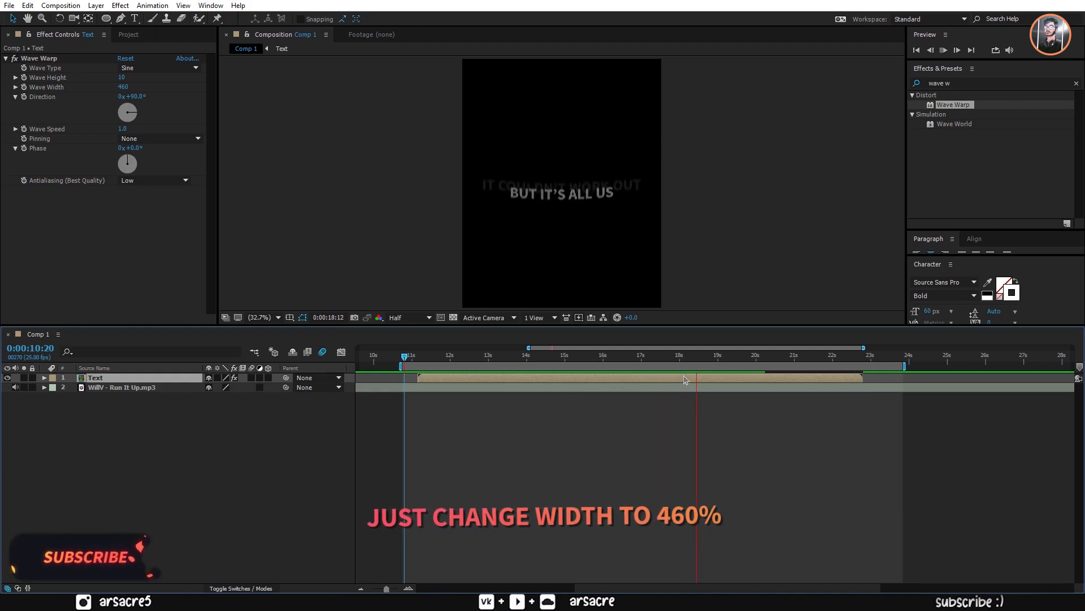
key(space)
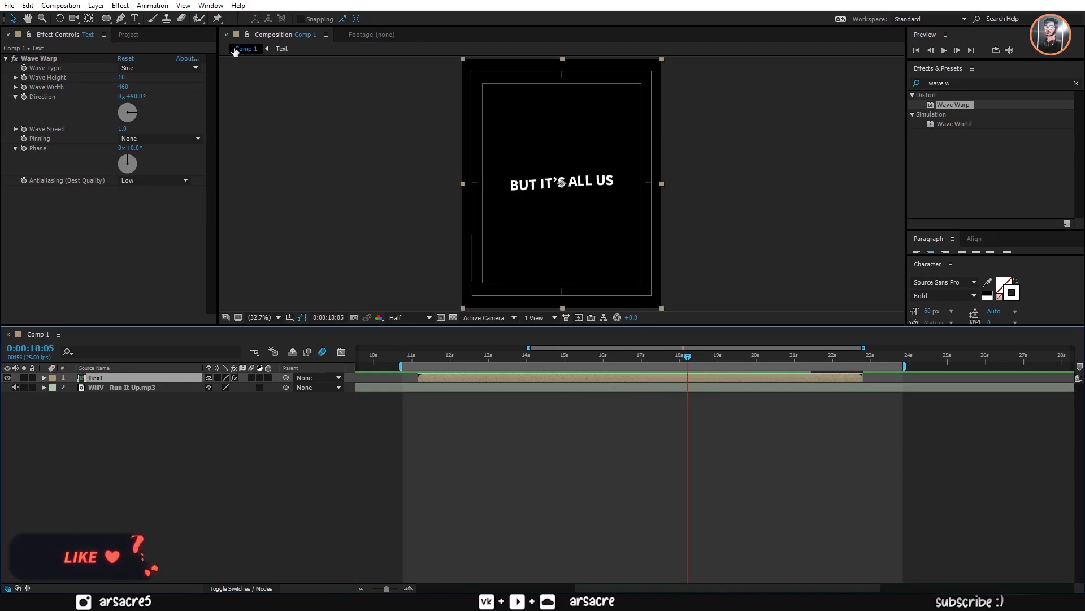
- Apply the Stylize > Glow effect to the Text precomp
triple_click(966, 83)
text(glow)
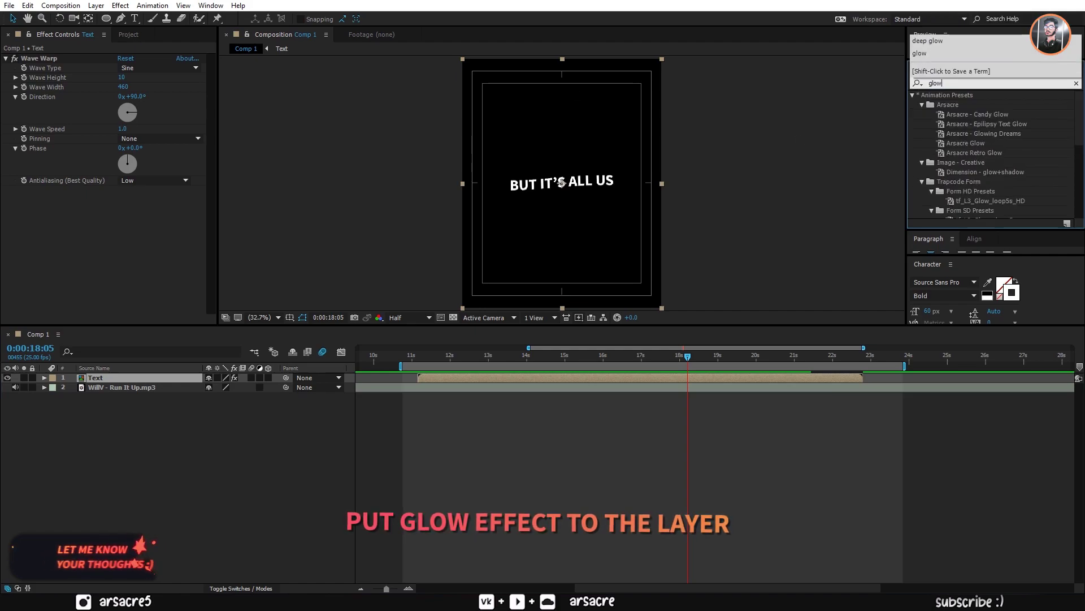
drag(1082, 127, 1027, 226)
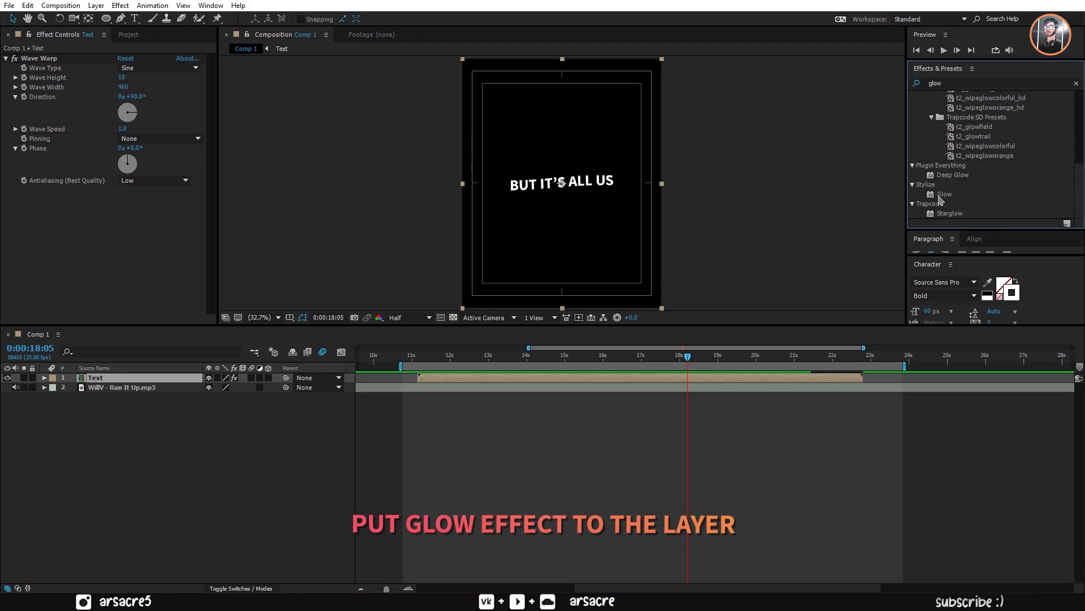
drag(941, 194, 587, 195)
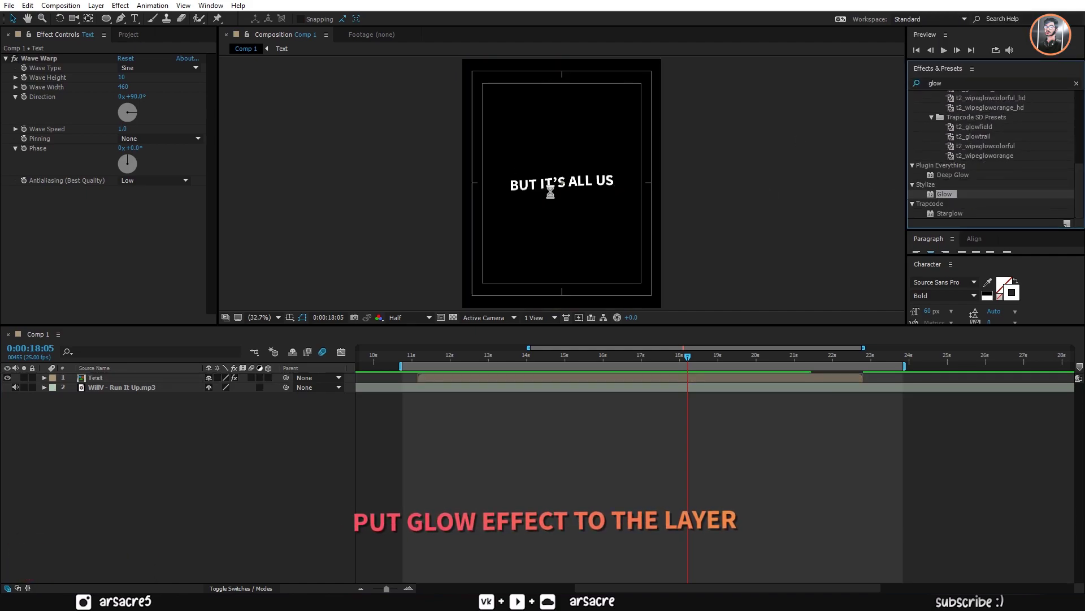
click(1076, 84)
- Enlarge the viewer and set the Glow Threshold to 37.6% and the Glow Radius to 35
click(488, 317)
click(592, 325)
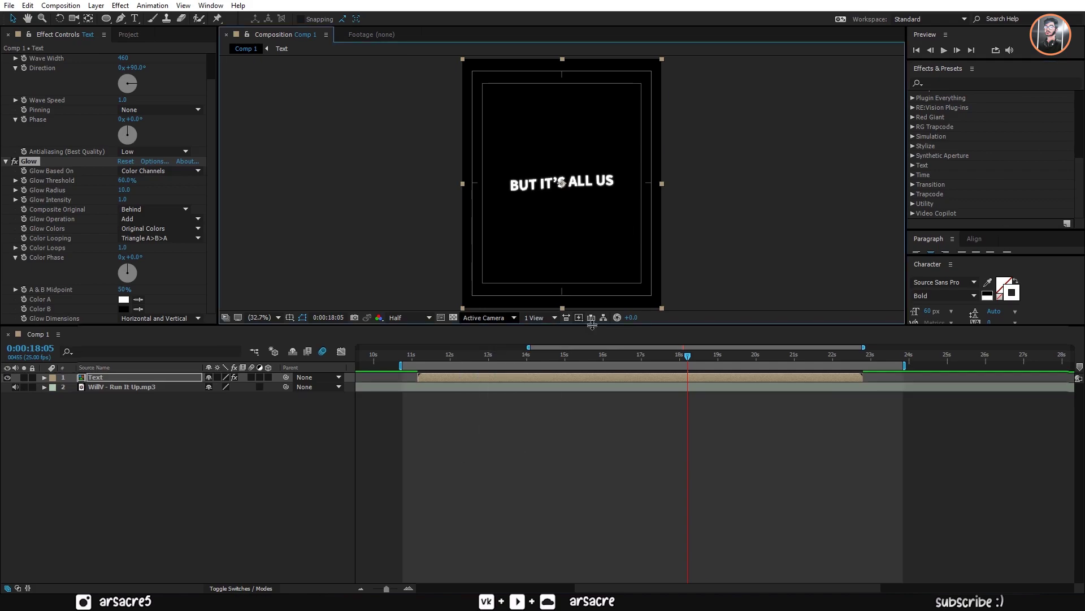
drag(592, 325, 592, 403)
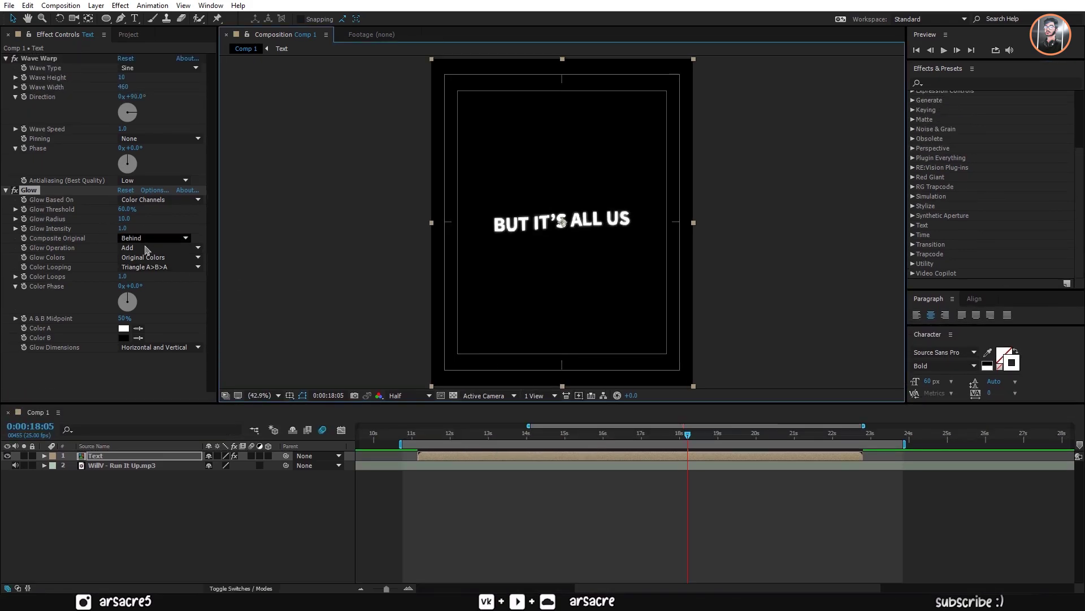
drag(133, 216, 140, 218)
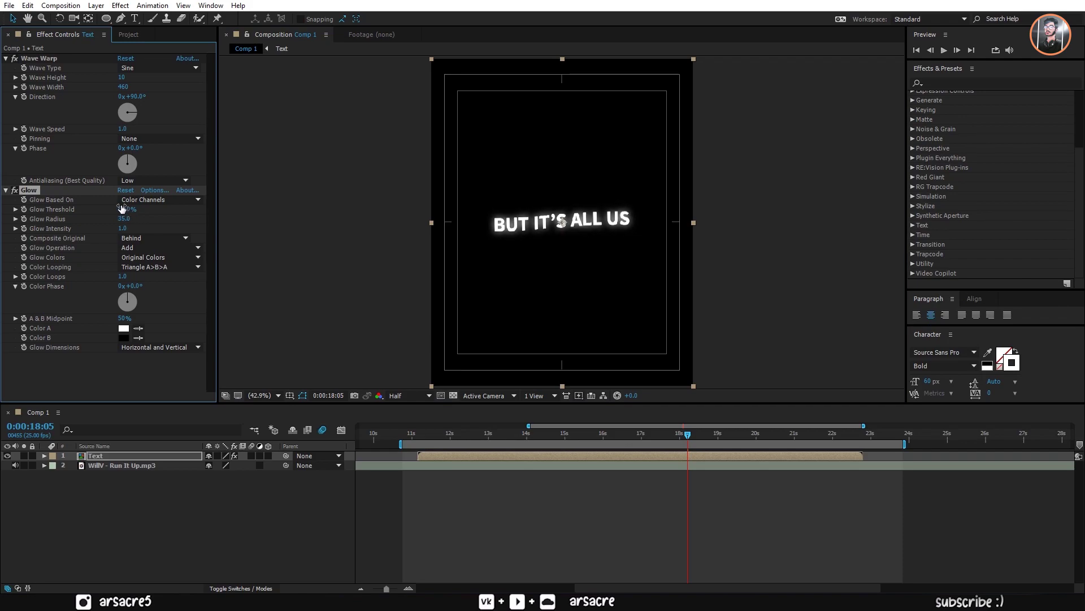
click(6, 191)
click(966, 83)
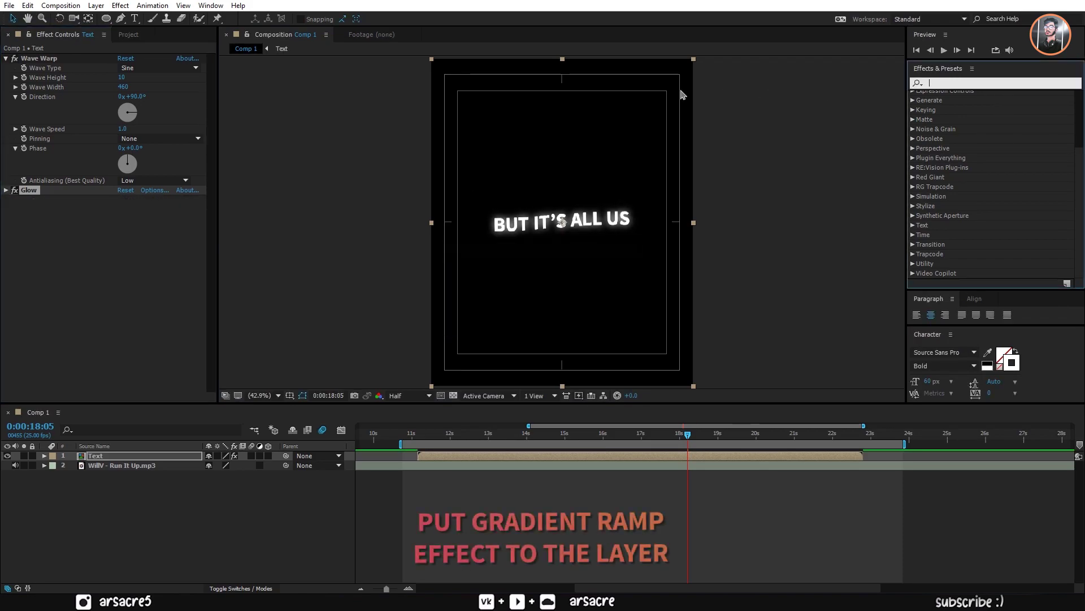
- Apply Gradient Ramp to the Text layer and pick a new start colour
text(gradient)
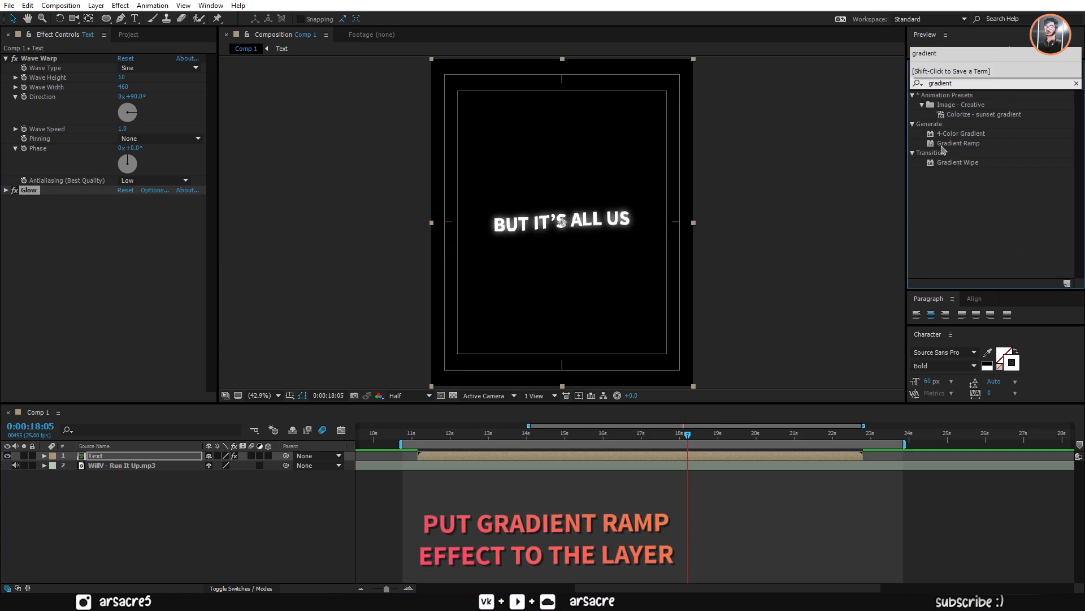
mouse_move(943, 148)
mouse_down()
mouse_move(66, 210)
mouse_move(55, 193)
mouse_up()
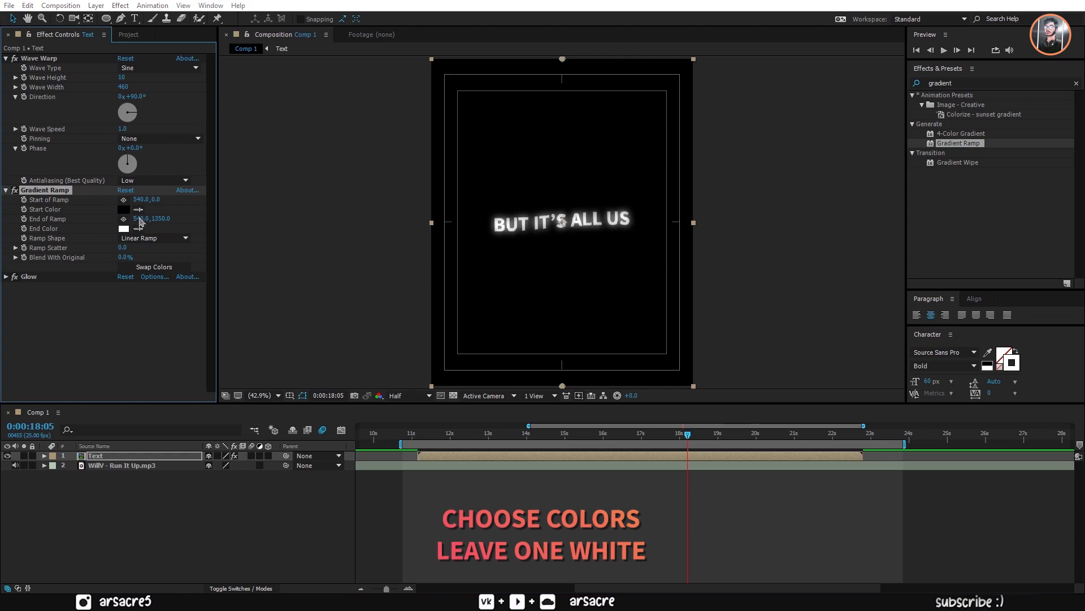
click(123, 209)
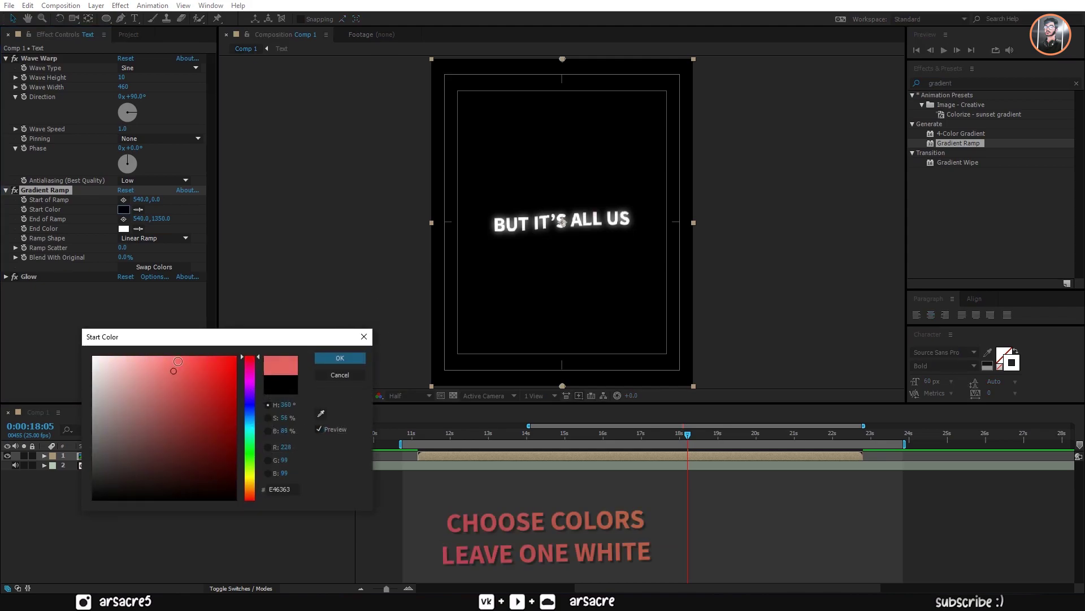
mouse_move(252, 387)
mouse_down()
mouse_move(255, 479)
mouse_move(252, 389)
mouse_up()
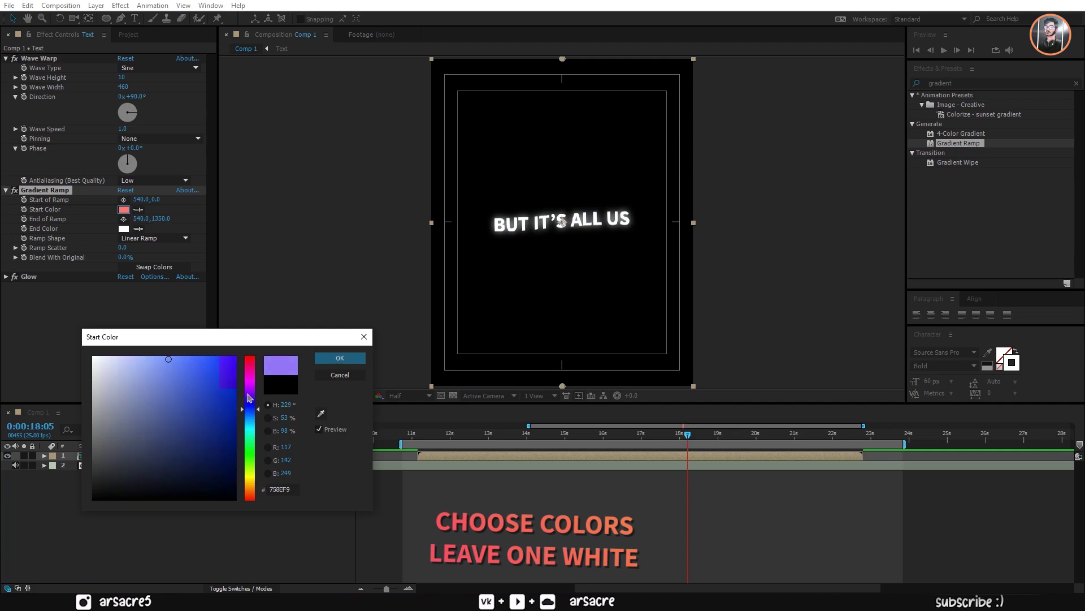
click(351, 356)
- Position the ramp points close around the lyrics and move Glow above Gradient Ramp
drag(561, 59, 541, 201)
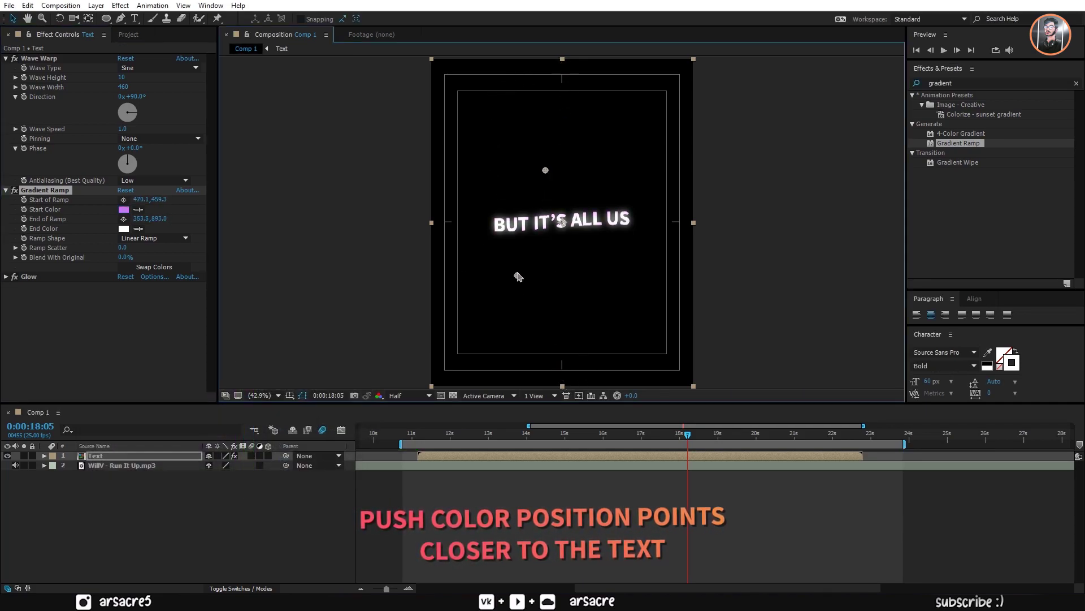
drag(518, 277, 491, 254)
drag(545, 170, 526, 172)
drag(45, 190, 85, 286)
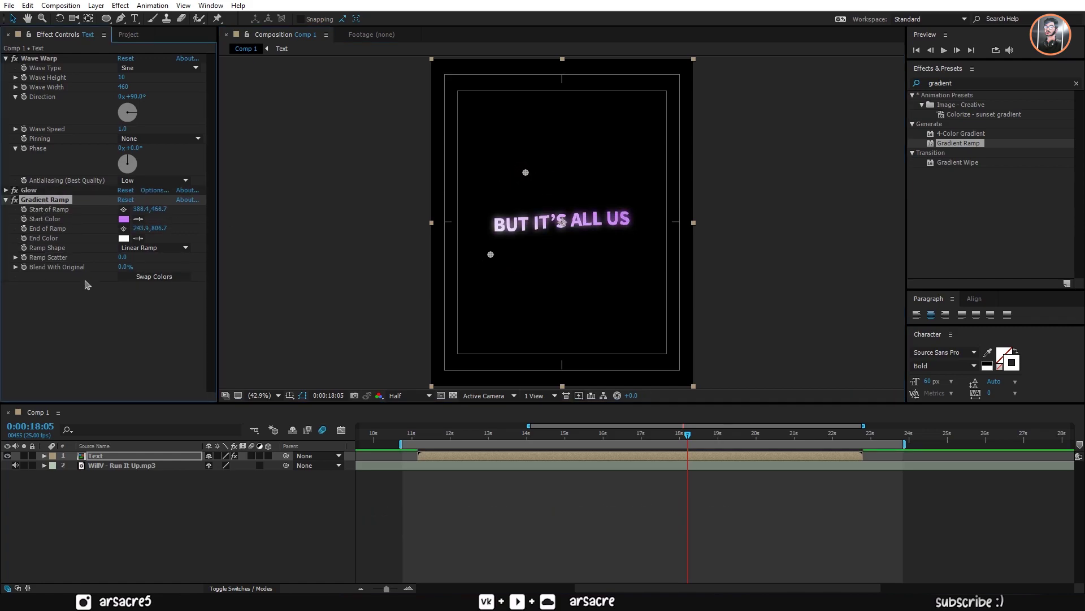
- Change the ramp's start colour to yellow F9D875
click(124, 219)
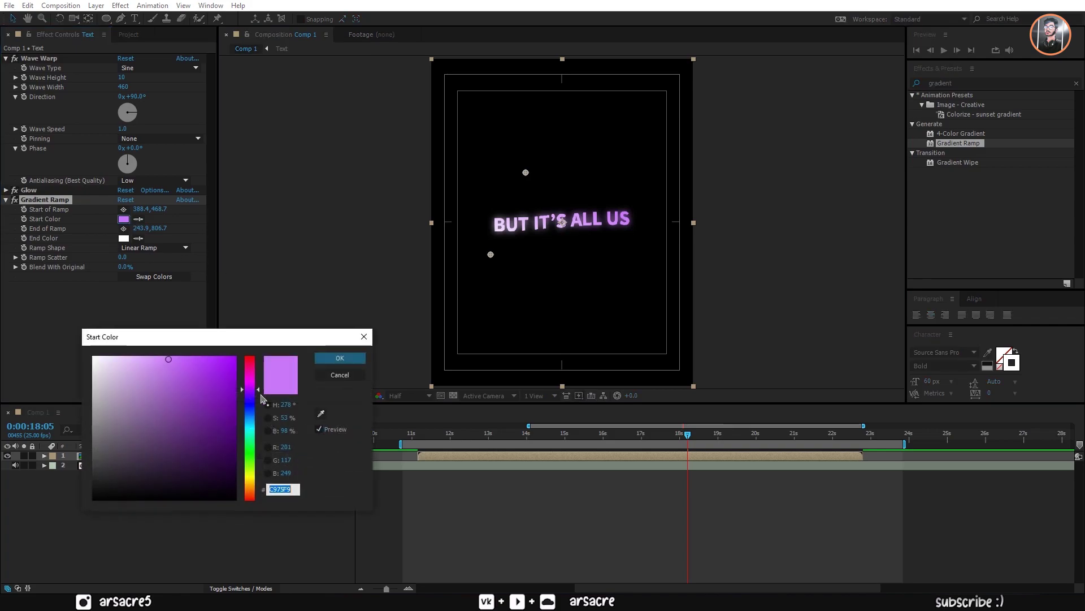
mouse_move(249, 388)
mouse_down()
mouse_move(246, 362)
mouse_move(258, 483)
mouse_up()
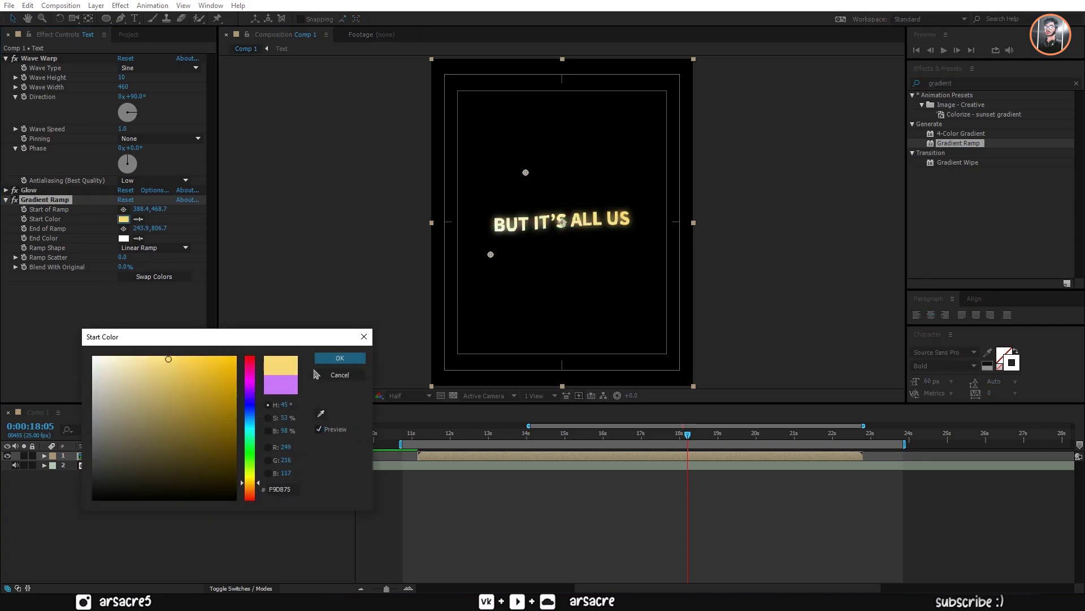
click(340, 358)
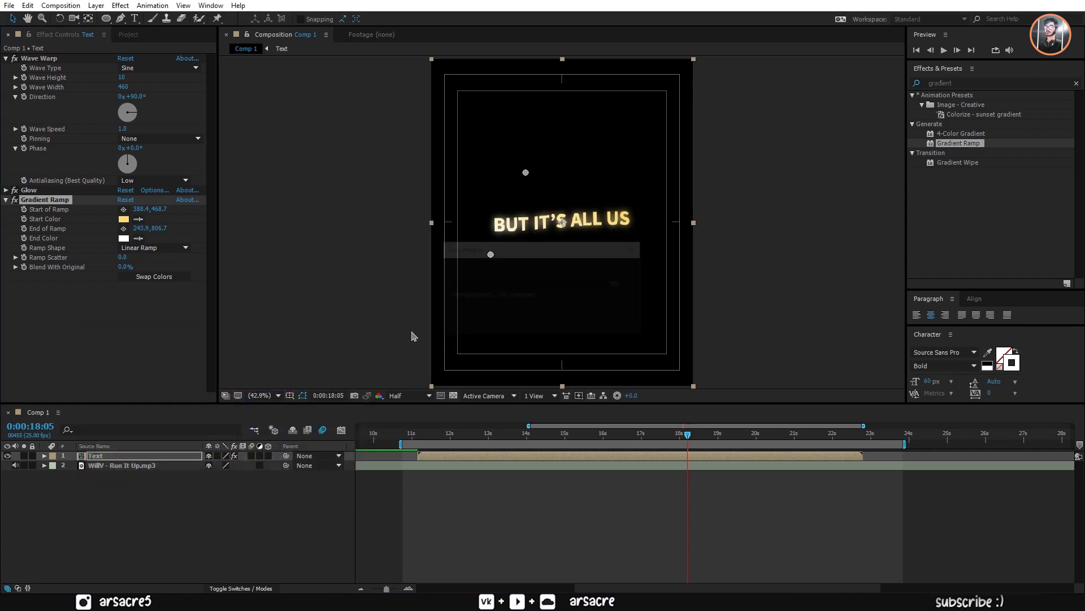
click(128, 35)
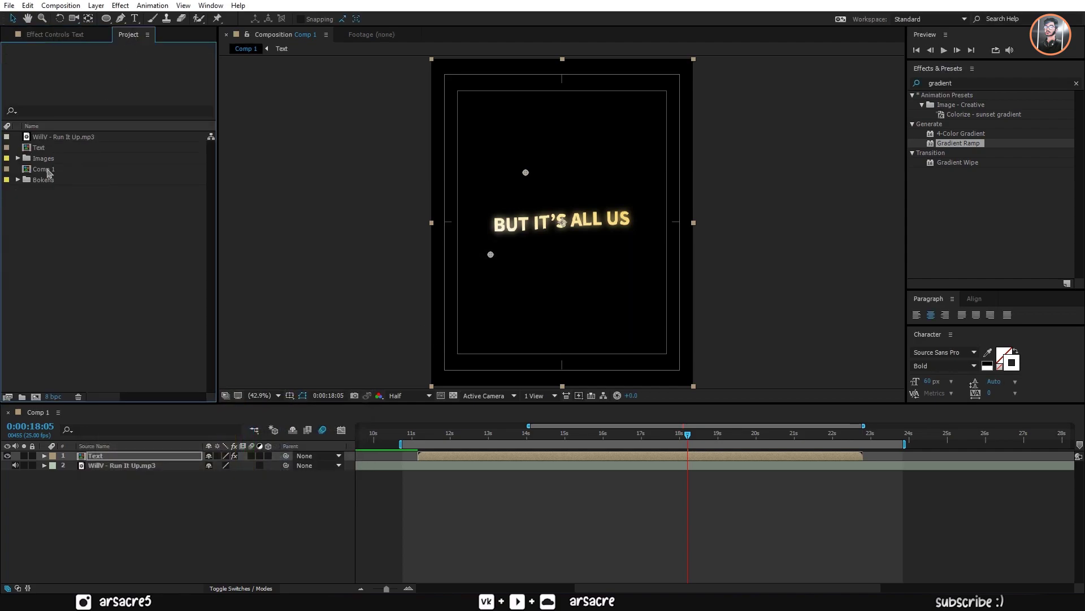
- Add the hand-holding photo to the comp, scaled and positioned to fit the vertical frame
click(18, 159)
click(72, 191)
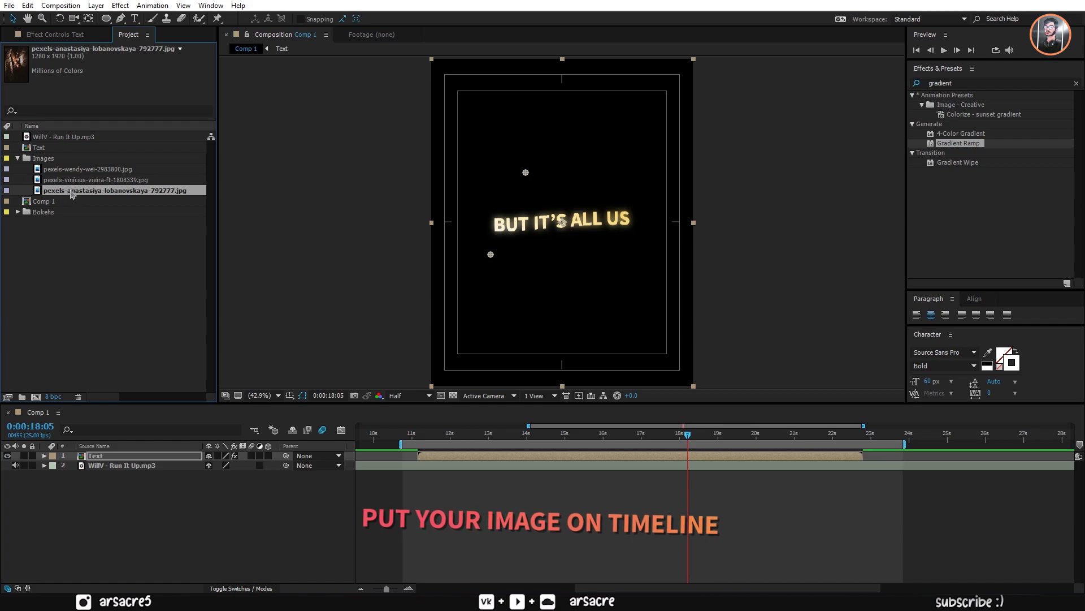
drag(72, 191, 152, 478)
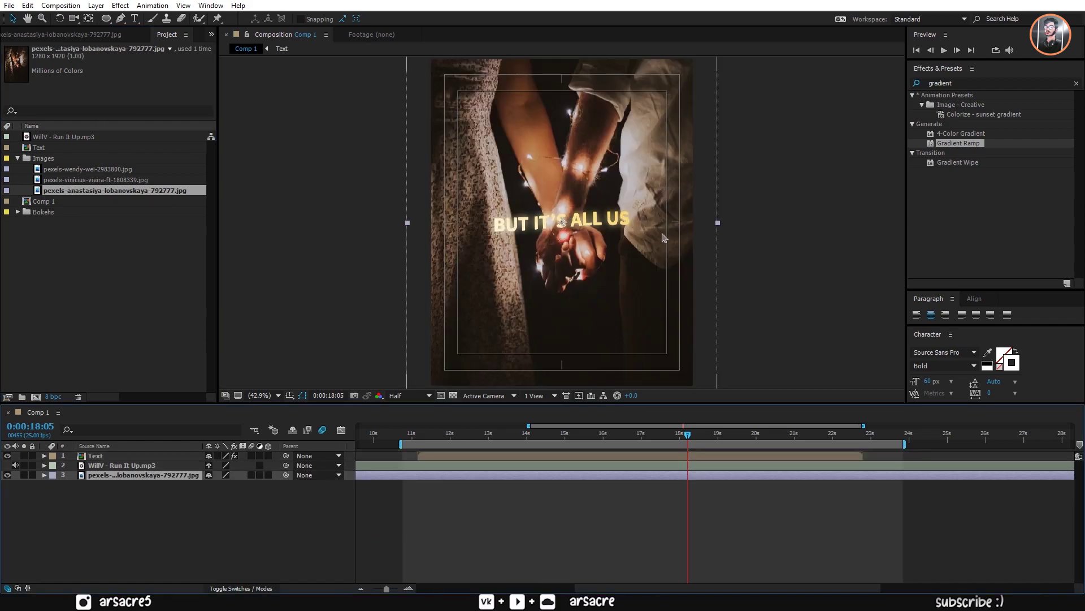
drag(719, 226, 698, 230)
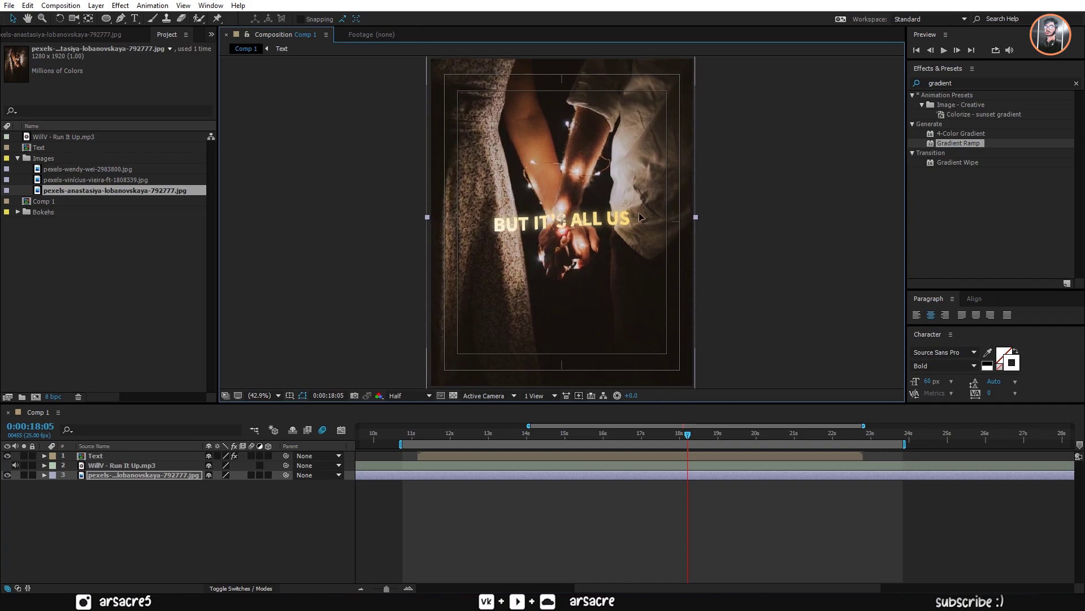
key(shift+Up)
key(shift+Up)
key(shift+Up)
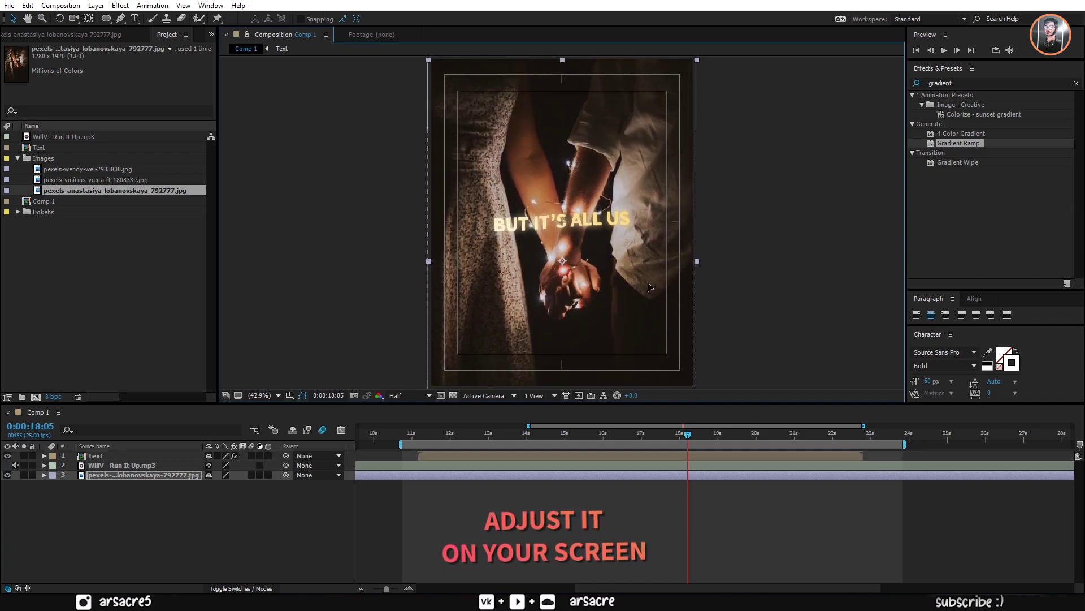
key(shift+Down)
key(shift+Down)
key(shift+Down)
key(shift+Up)
key(shift+Up)
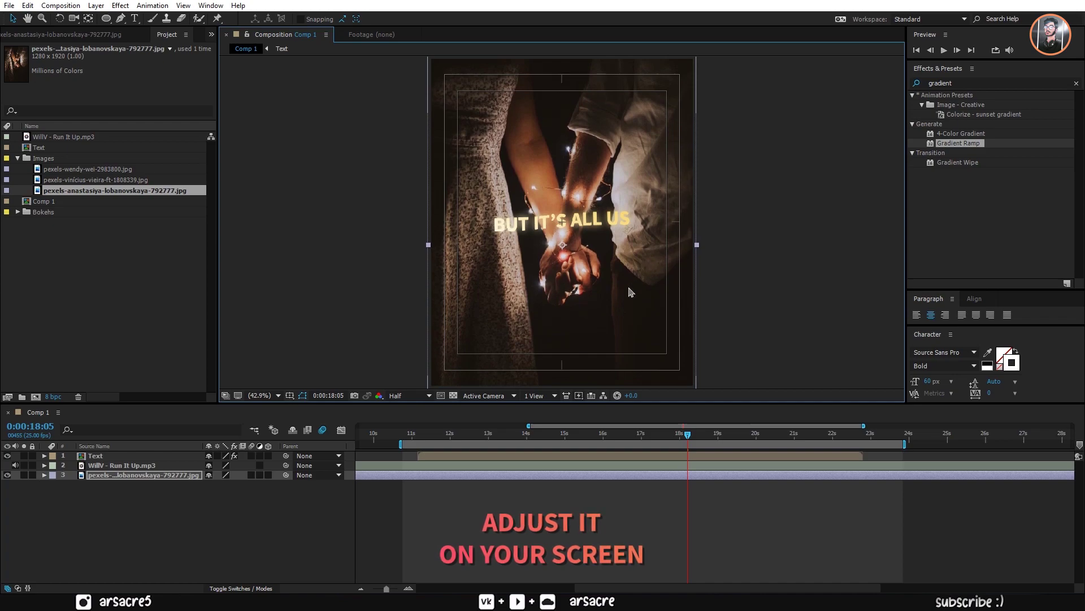
- Create a dark Background solid sampled from the photo and place it below the photo
click(177, 516)
click(121, 469)
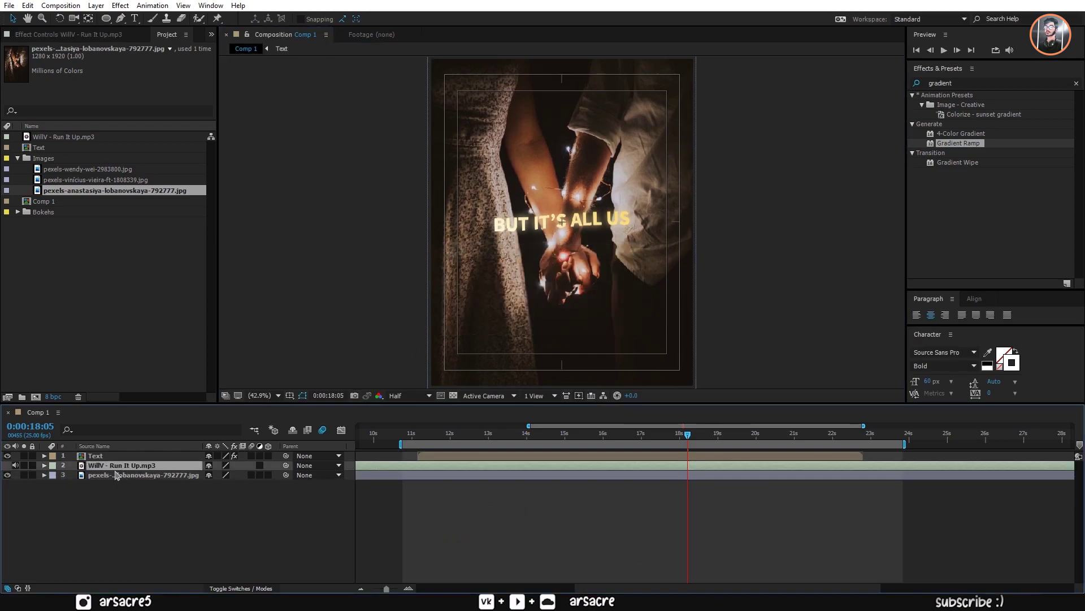
click(111, 456)
click(121, 475)
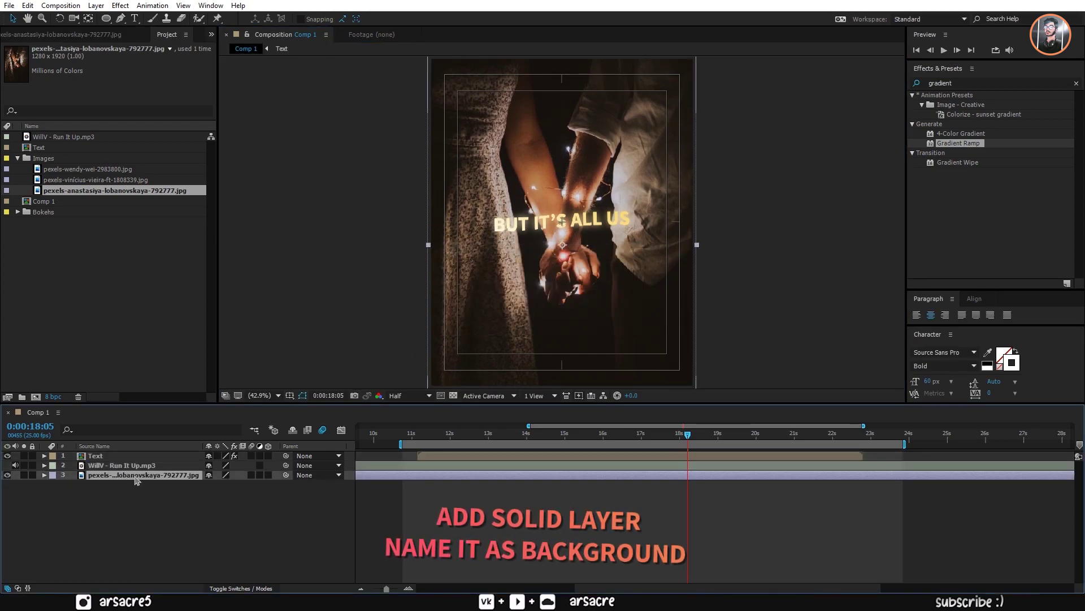
right_click(156, 512)
mouse_move(284, 407)
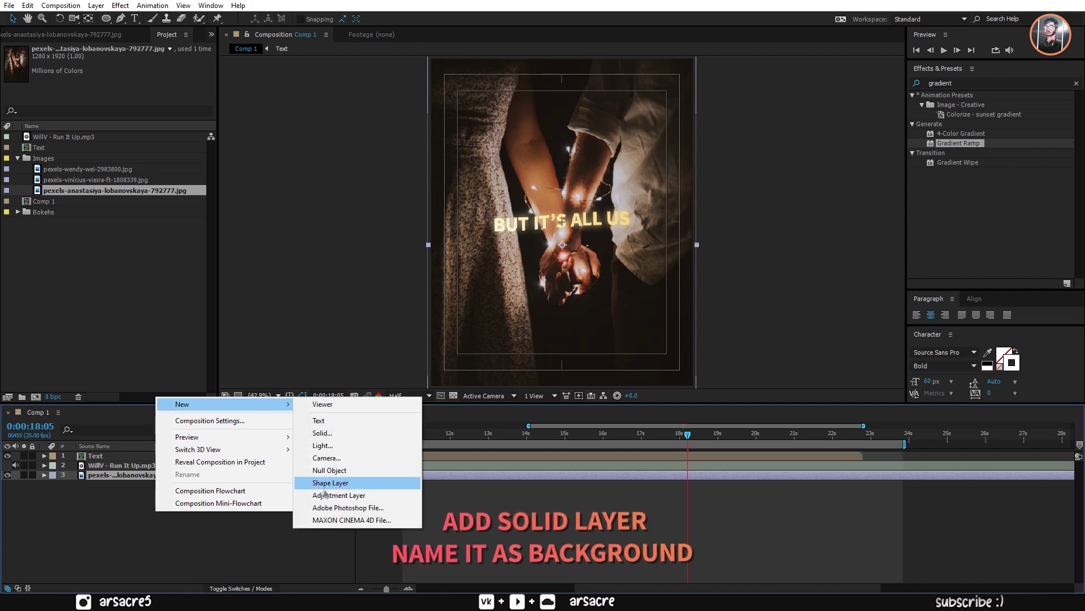
click(322, 433)
text(Background)
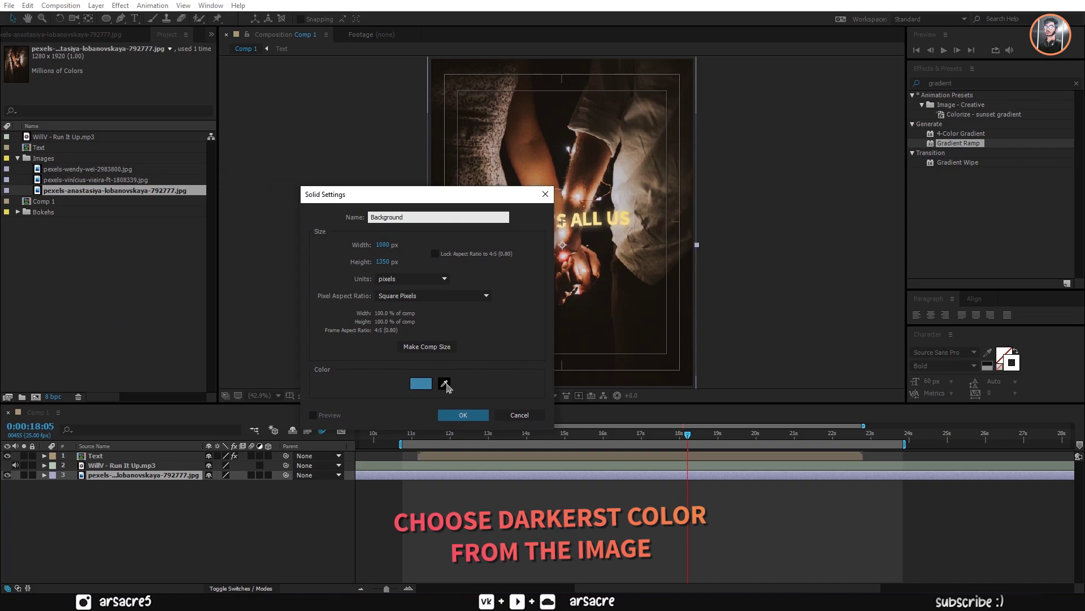
click(445, 384)
click(463, 415)
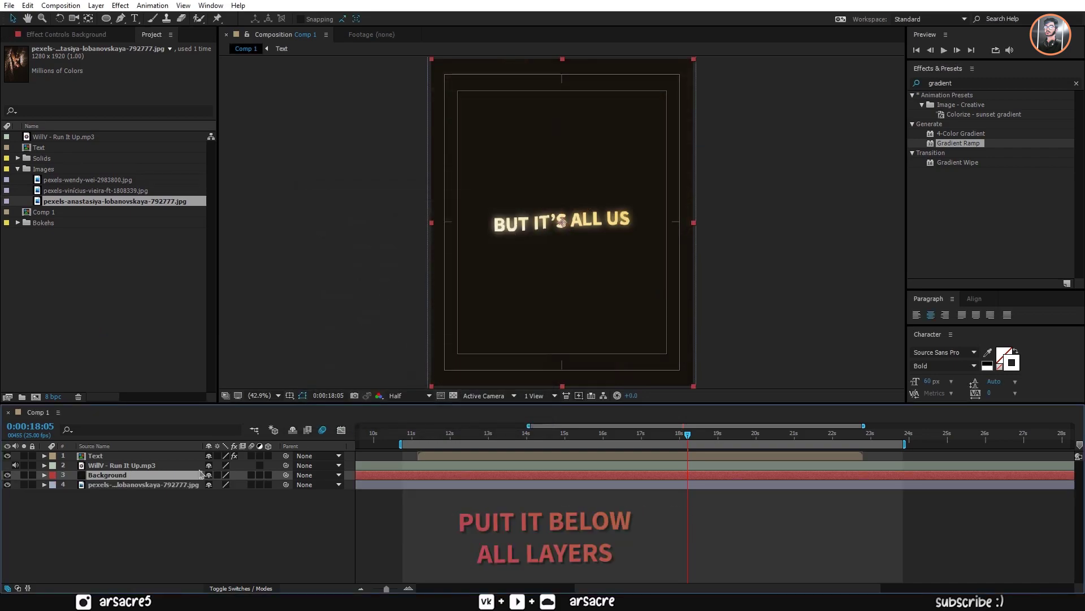
drag(143, 481, 155, 508)
- Dim the photo layer's opacity to 33%
click(143, 475)
key(t)
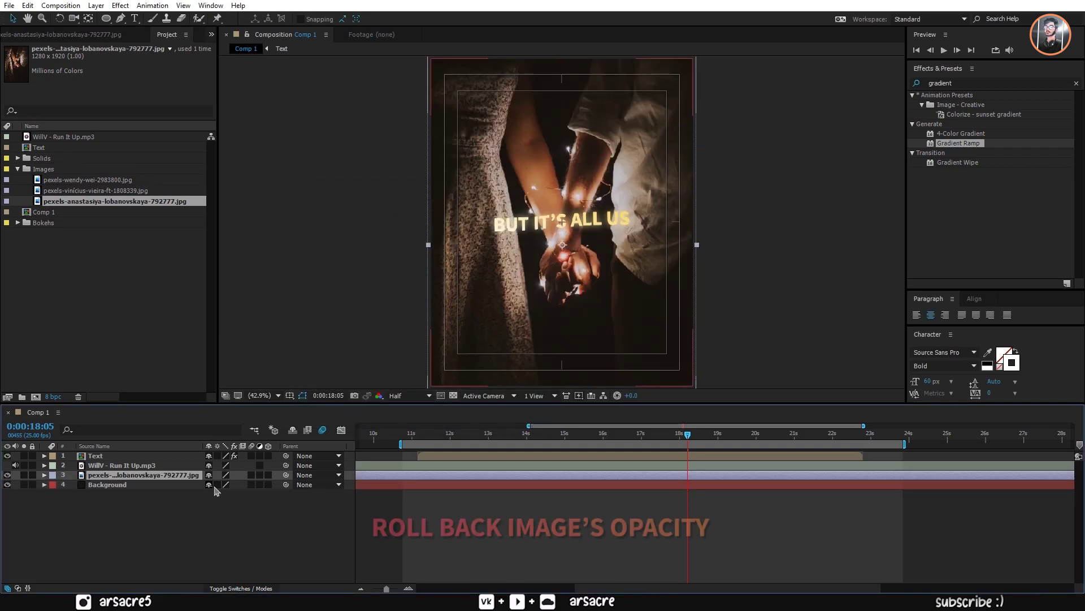
drag(212, 485, 170, 489)
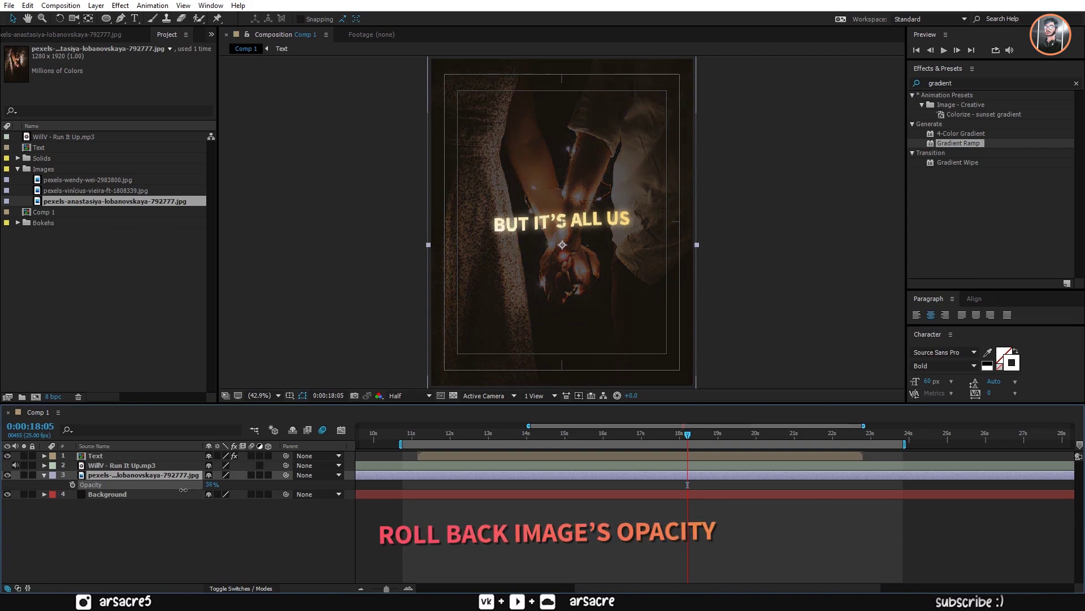
click(85, 526)
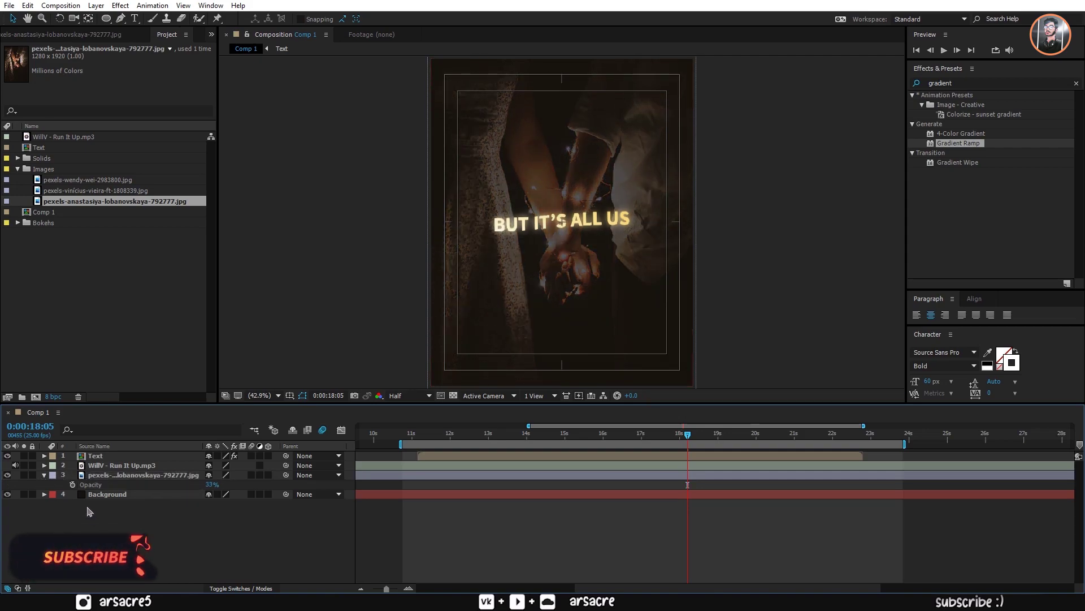
- Preview the composition with the dimmed photo behind the glowing lyrics
click(44, 475)
key(space)
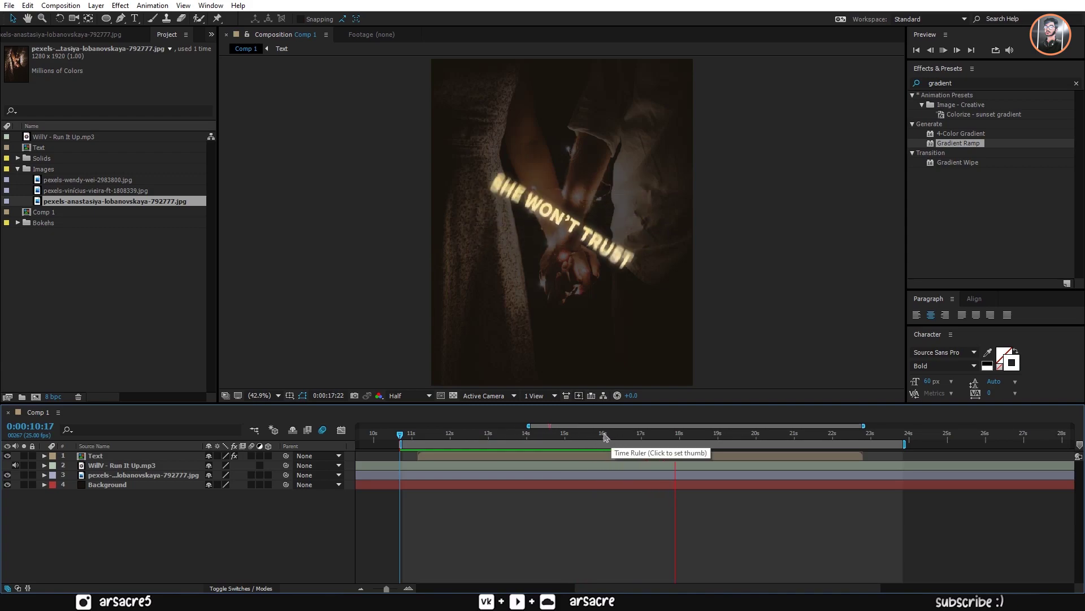
click(137, 458)
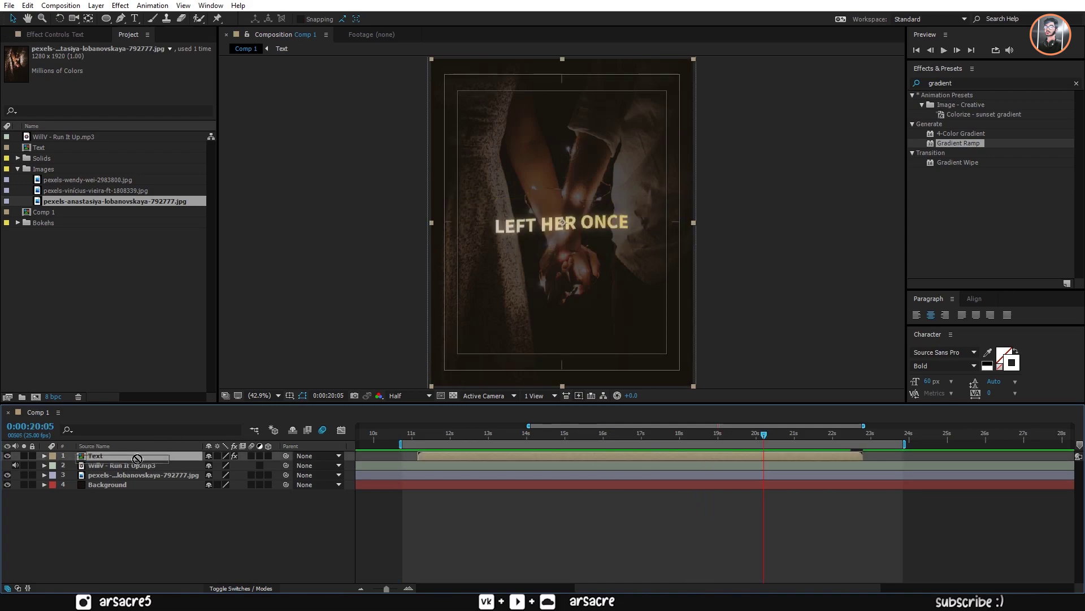
- Apply Color Balance (HLS) to the Text layer and shift its Hue to 54°
click(984, 83)
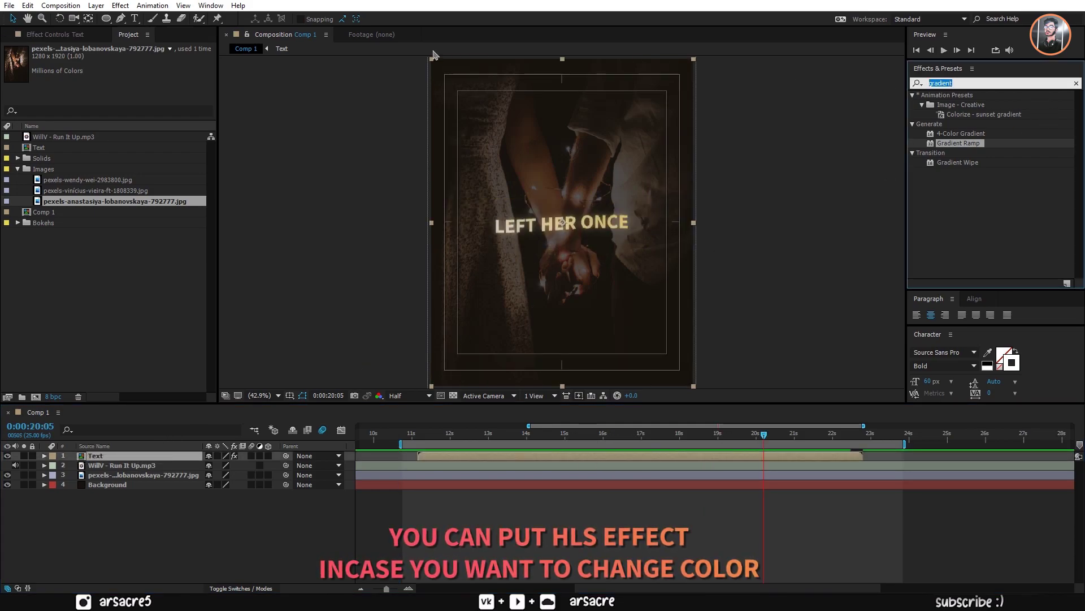
text(hls)
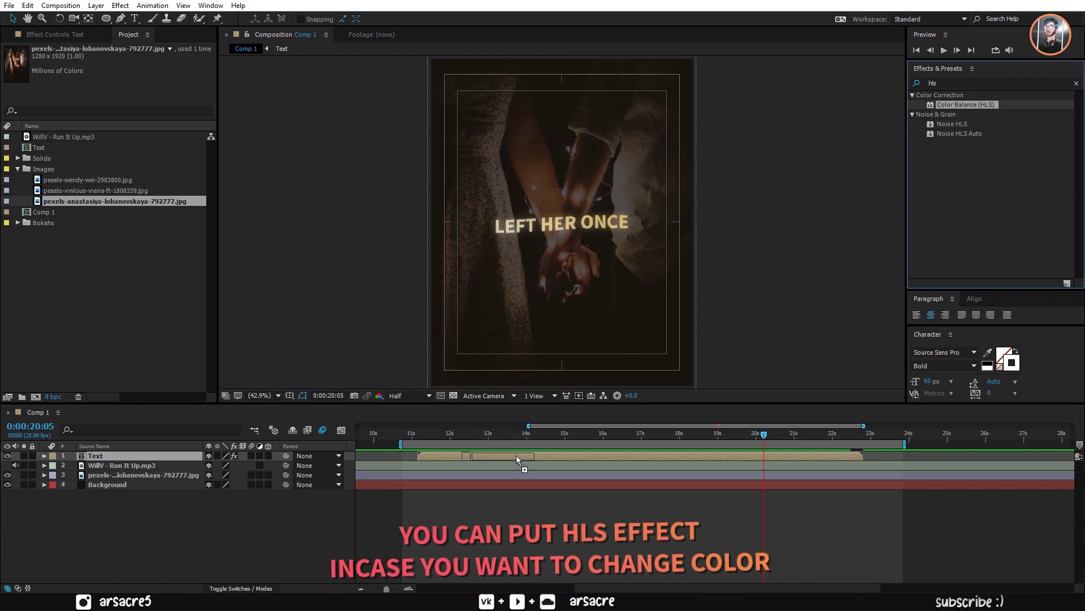
drag(968, 106, 520, 456)
drag(134, 295, 177, 297)
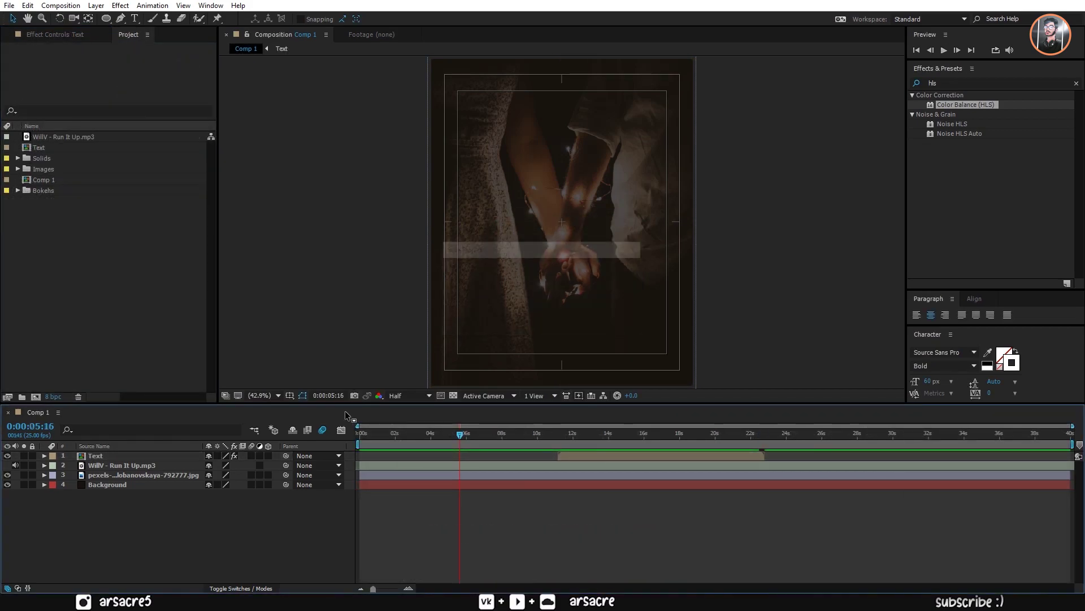
- Convert the music track's audio to keyframes, creating an Audio Amplitude layer
click(126, 469)
right_click(145, 469)
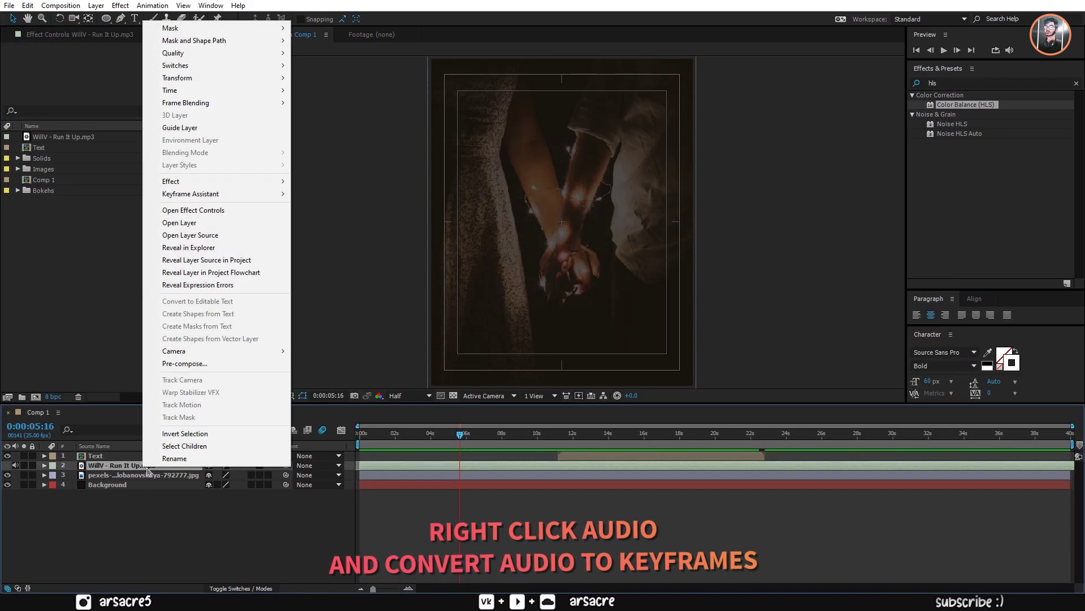
mouse_move(226, 194)
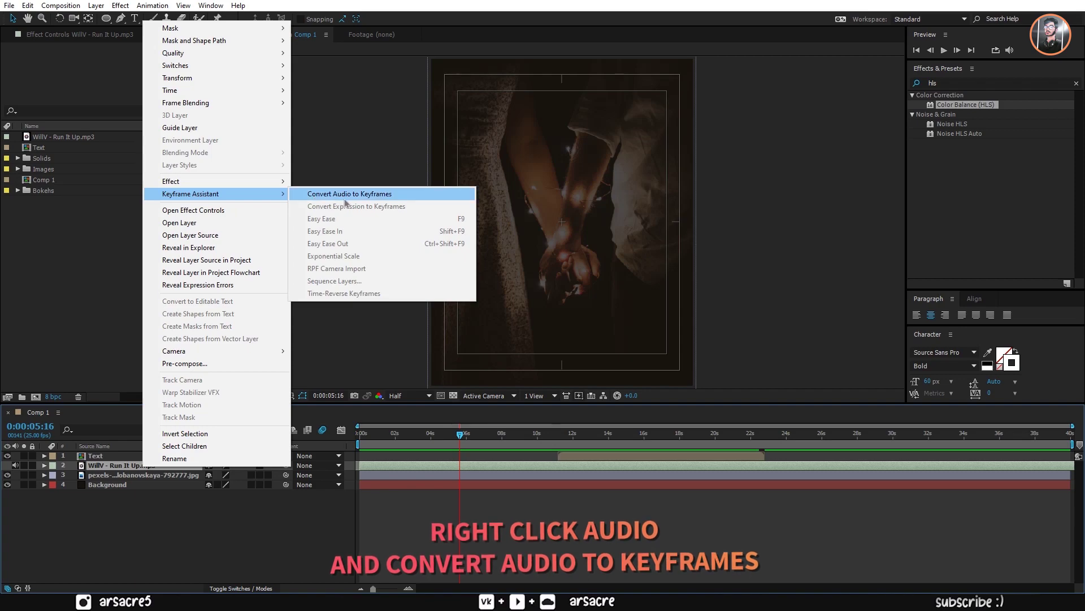
click(372, 197)
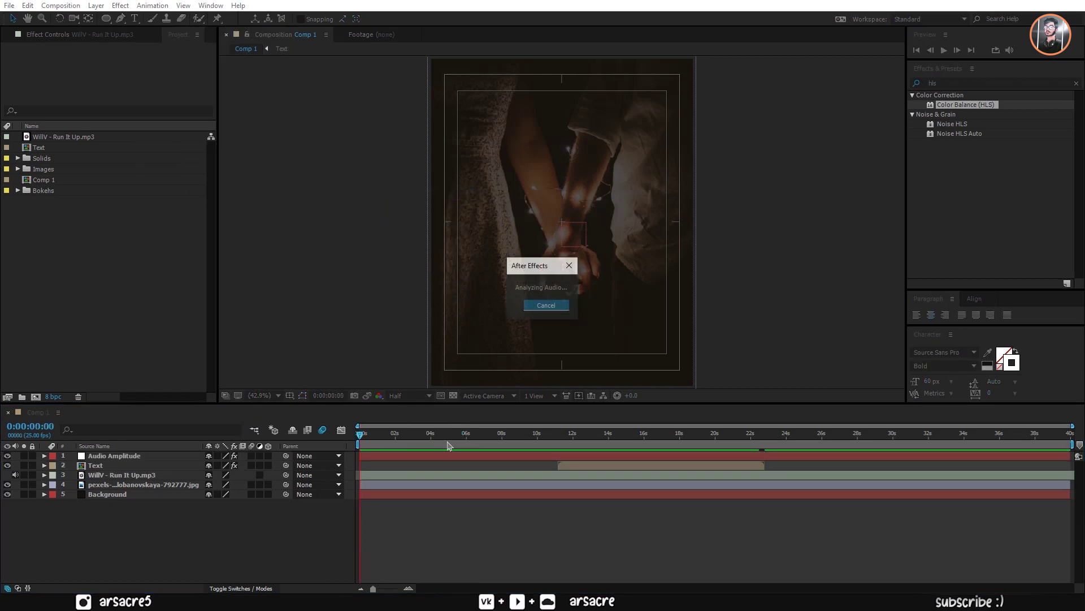
- Delete the Left and Right Channel effects from the Audio Amplitude layer
click(111, 457)
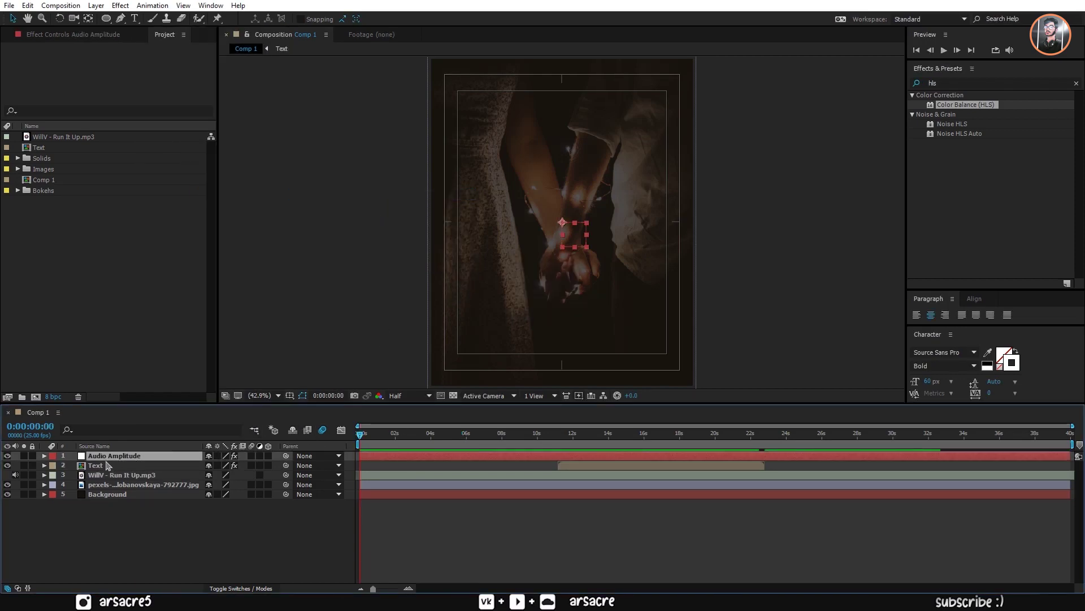
click(44, 456)
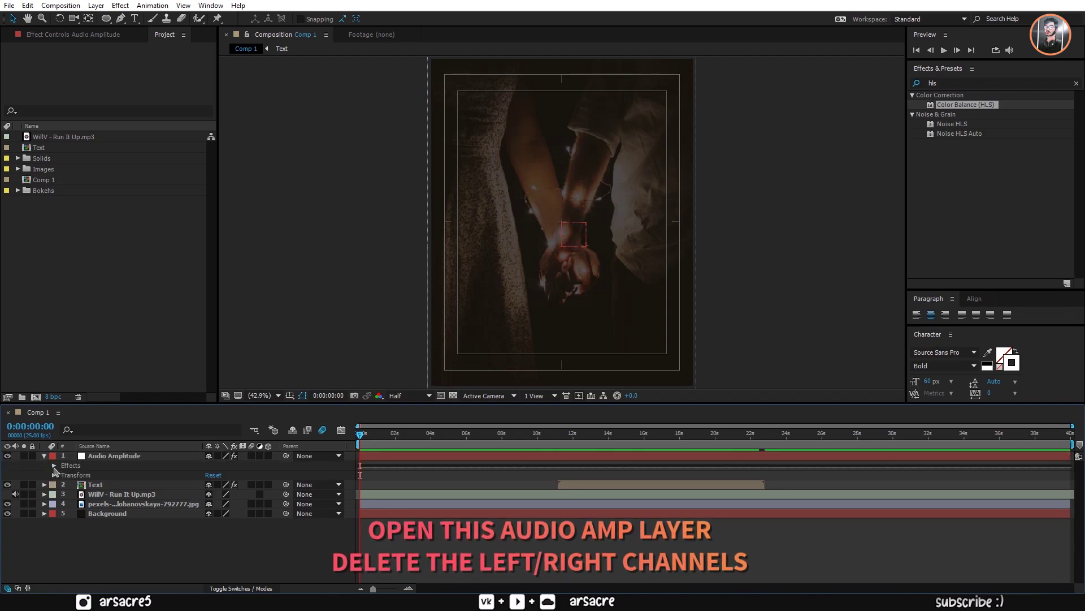
click(54, 465)
click(86, 476)
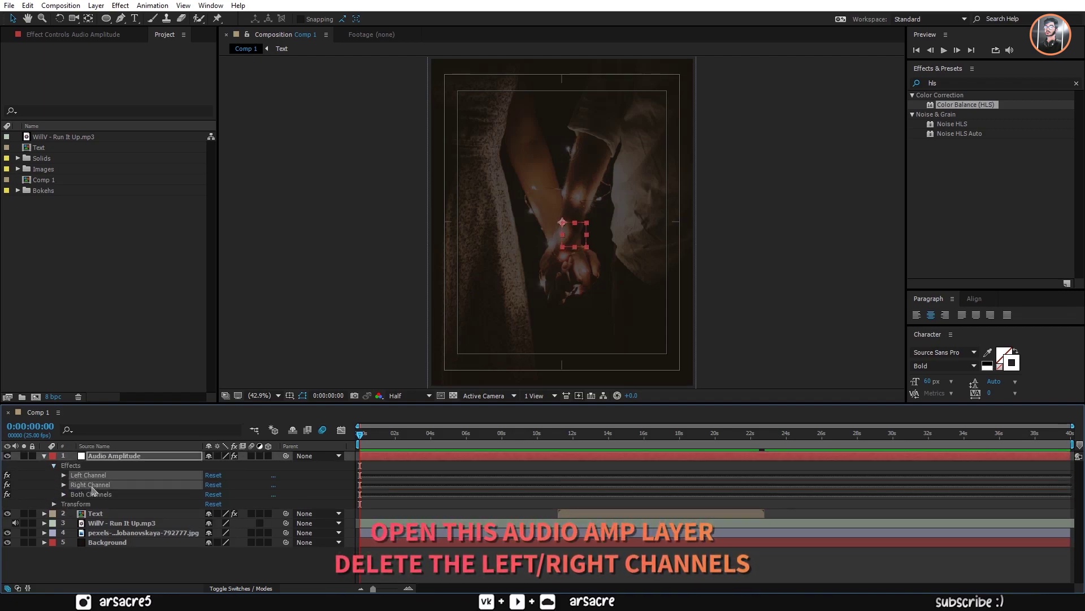
key(Delete)
- Inspect the Both Channels Slider keyframes in the Graph Editor's value graph
click(63, 475)
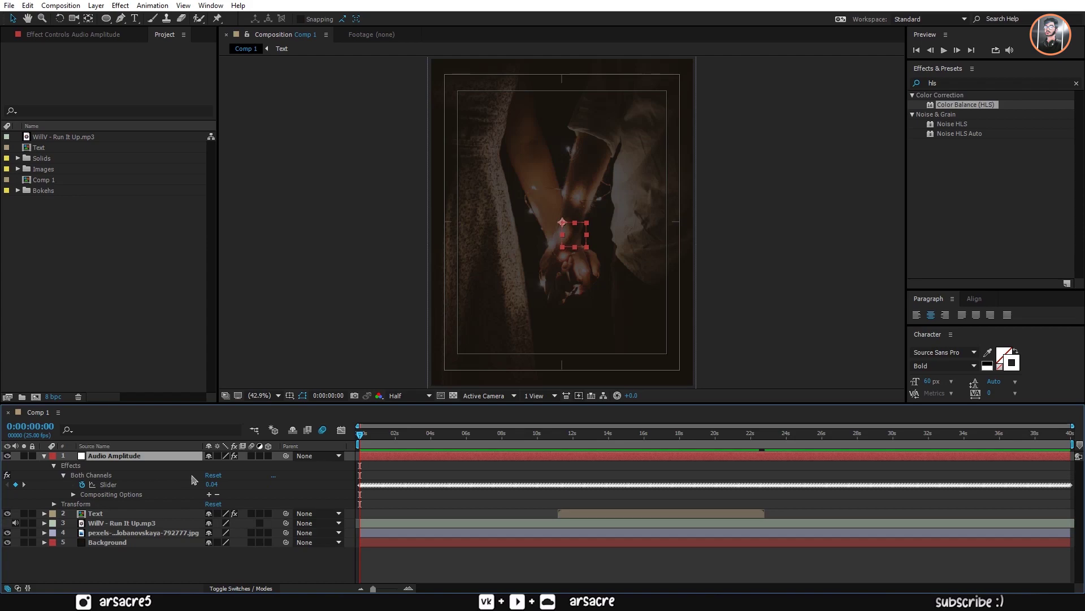
click(110, 478)
click(107, 484)
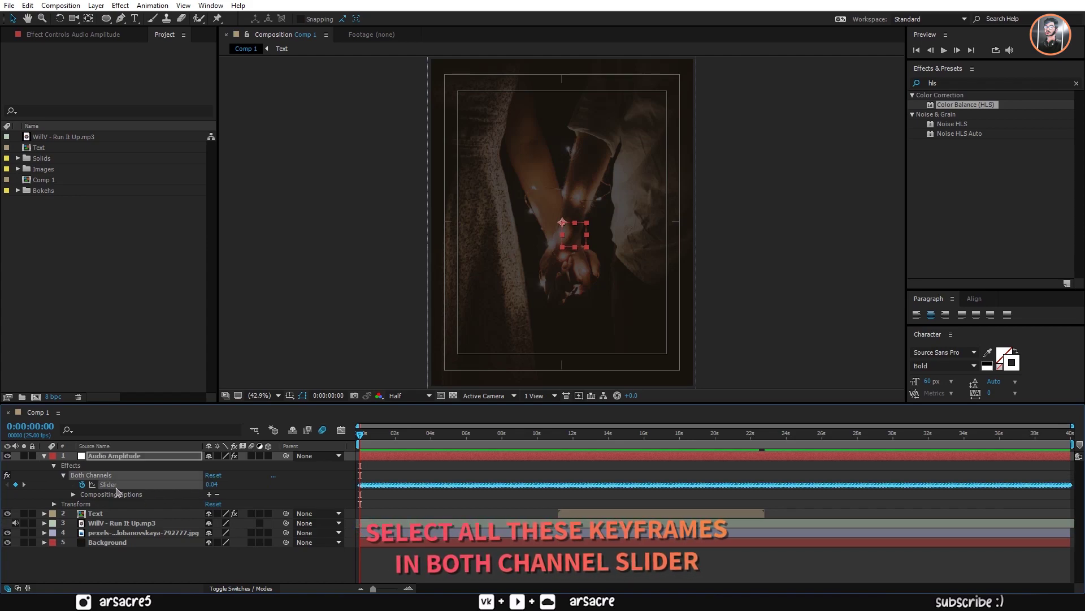
click(341, 430)
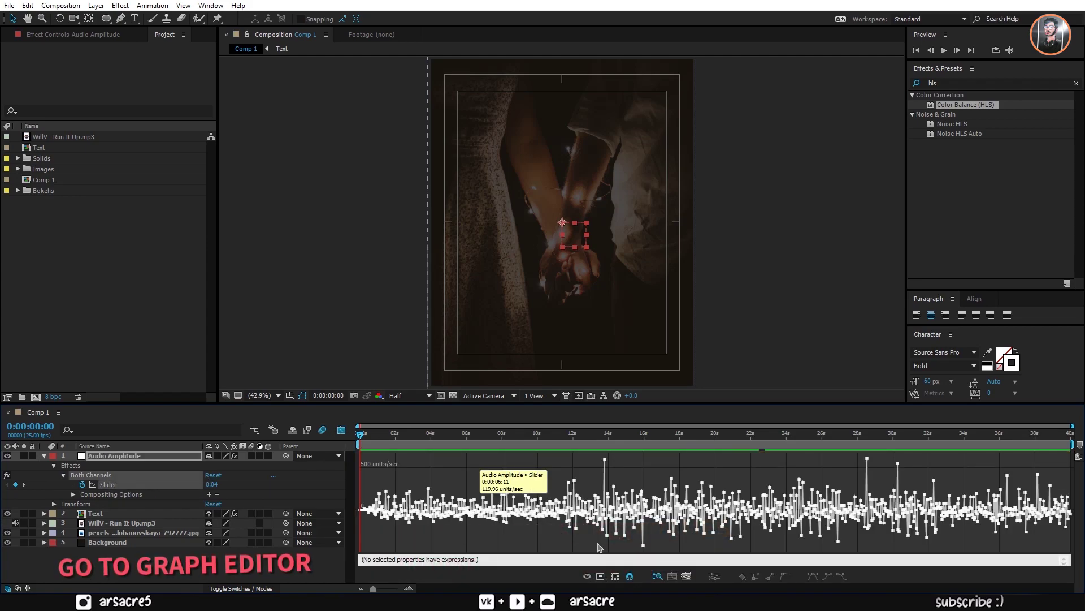
click(601, 575)
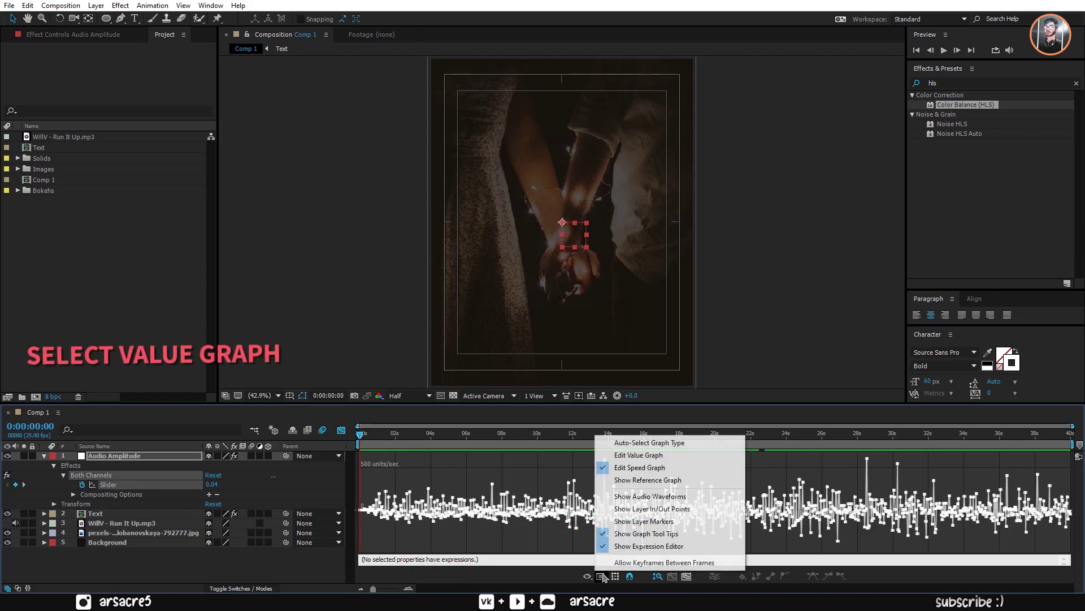
click(629, 455)
key(equal)
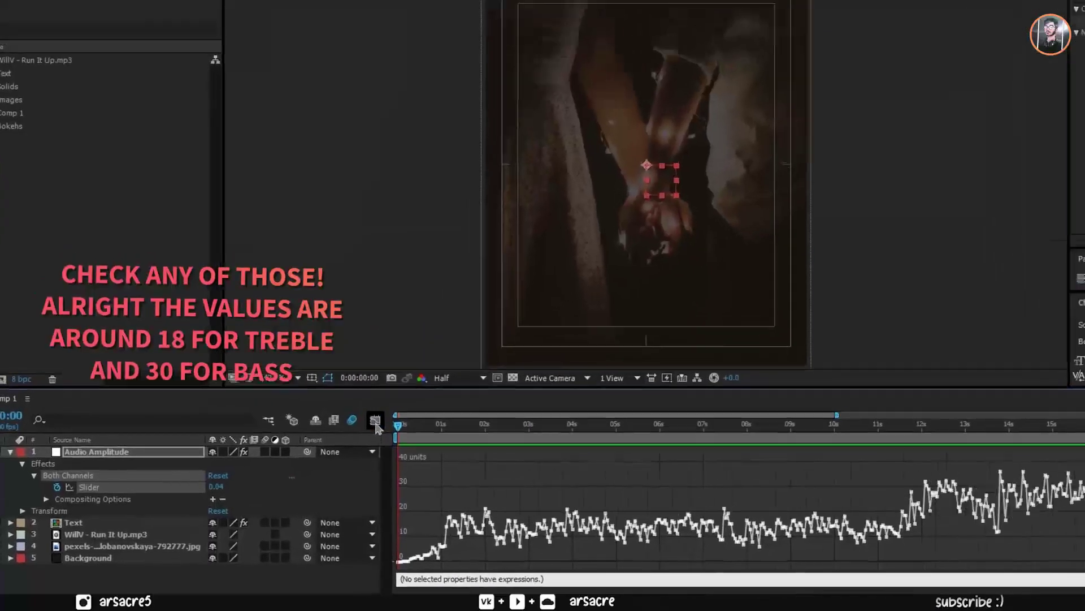
click(341, 430)
- Give the Slider the expression linear(value,25,30,0,100) plus smooth(0.1,21) and check its value
alt+click(82, 484)
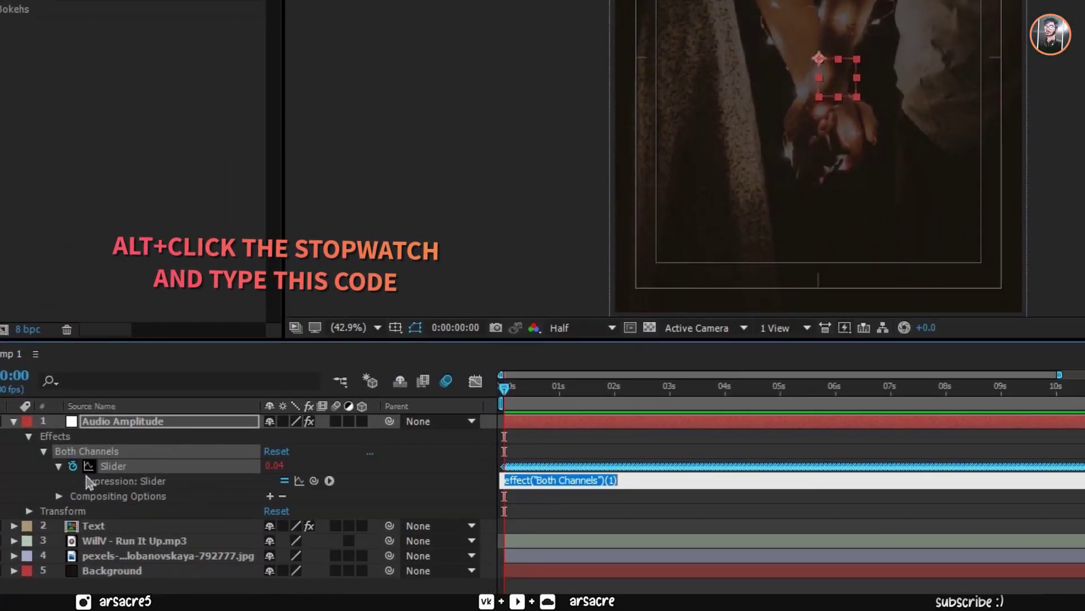
text(linear(value,))
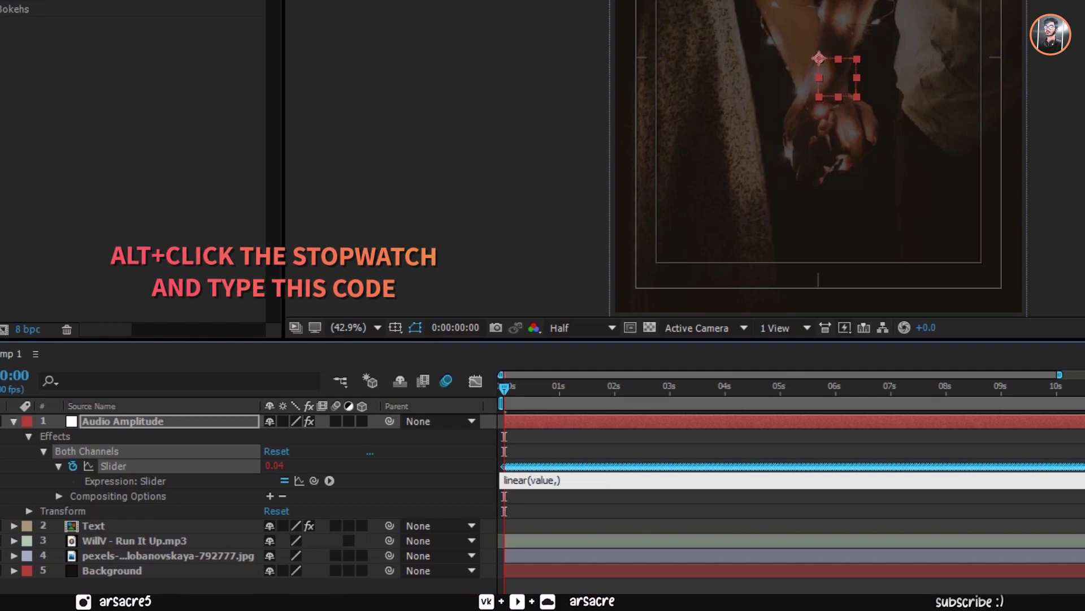
text(25,30,0,100)
key(End)
key(Return)
text(smooth())
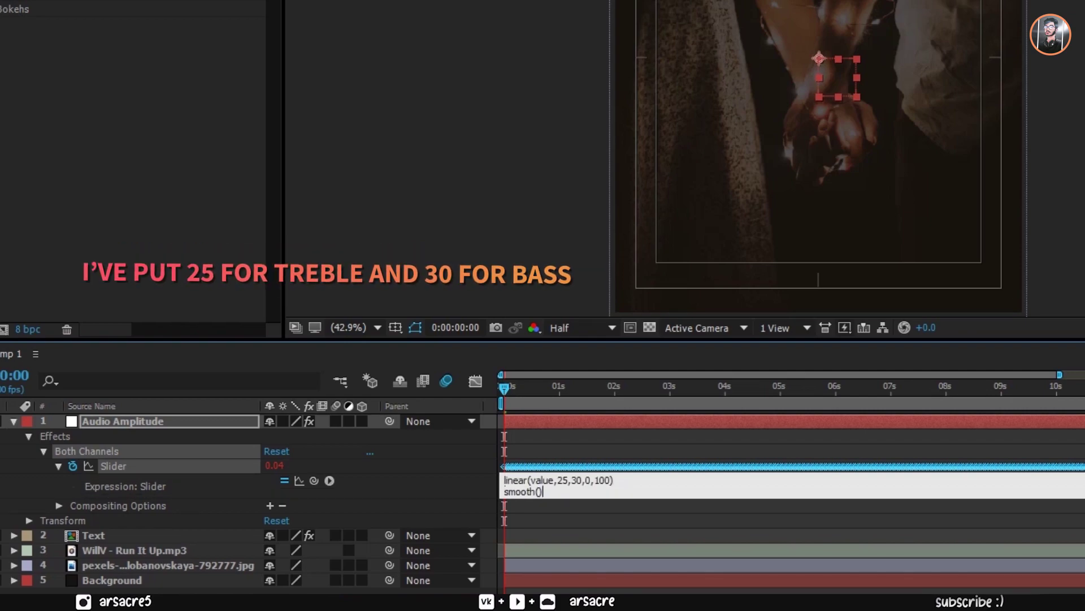
key(Left)
text(0.1,21)
click(601, 504)
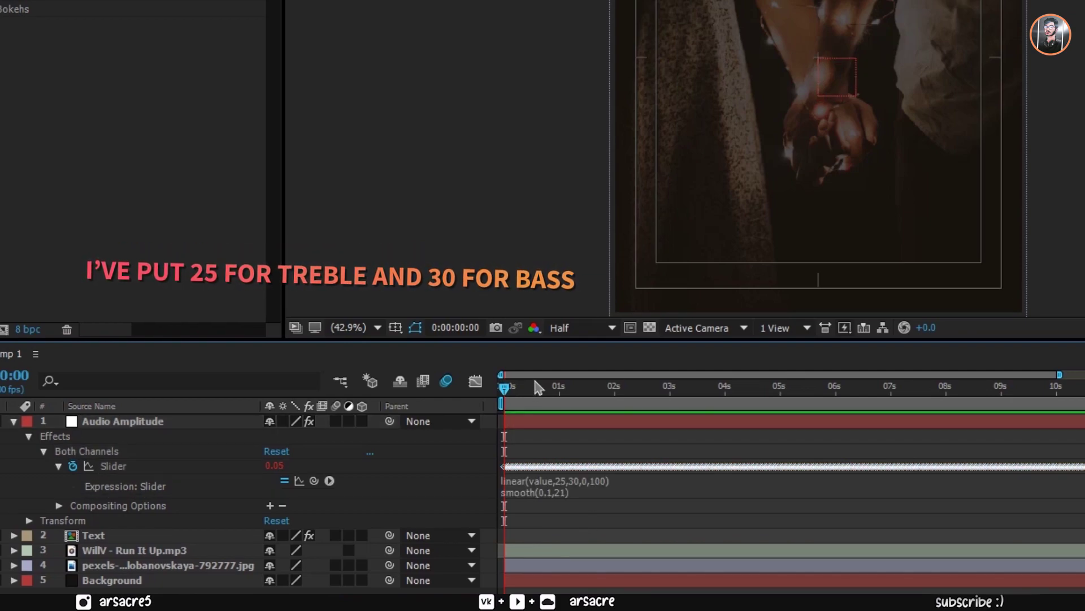
drag(538, 387, 570, 387)
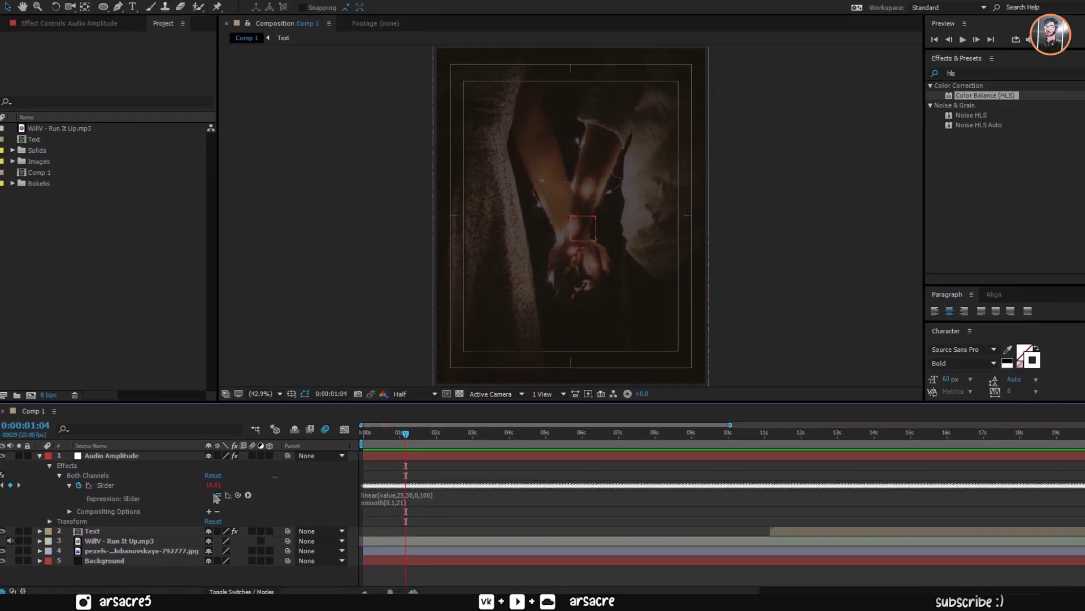
click(125, 548)
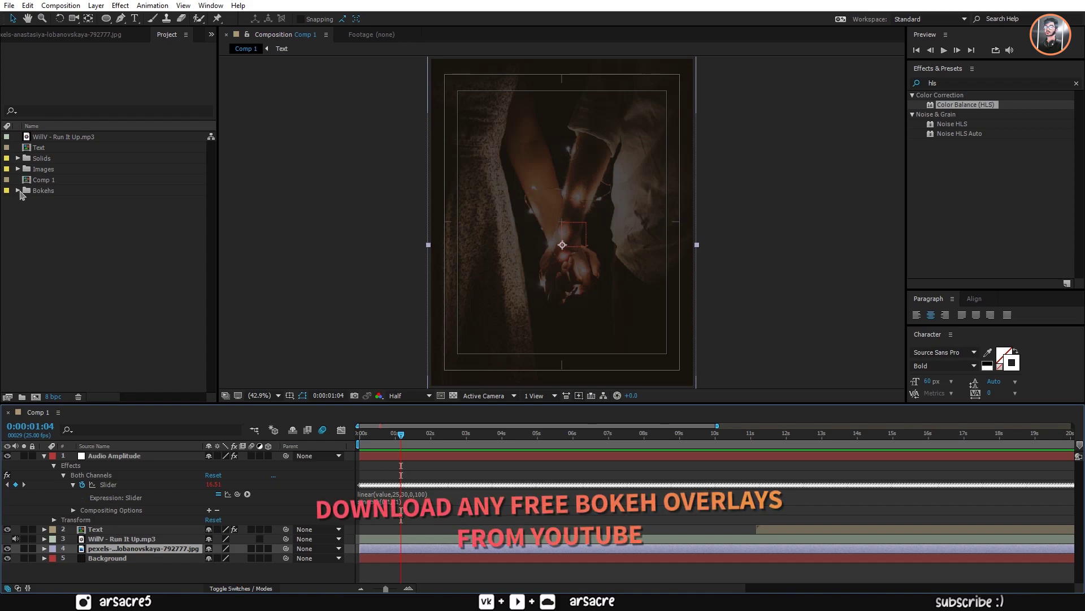
- Add the four bokeh clips from the Bokehs folder to the composition
click(17, 190)
click(43, 190)
click(53, 201)
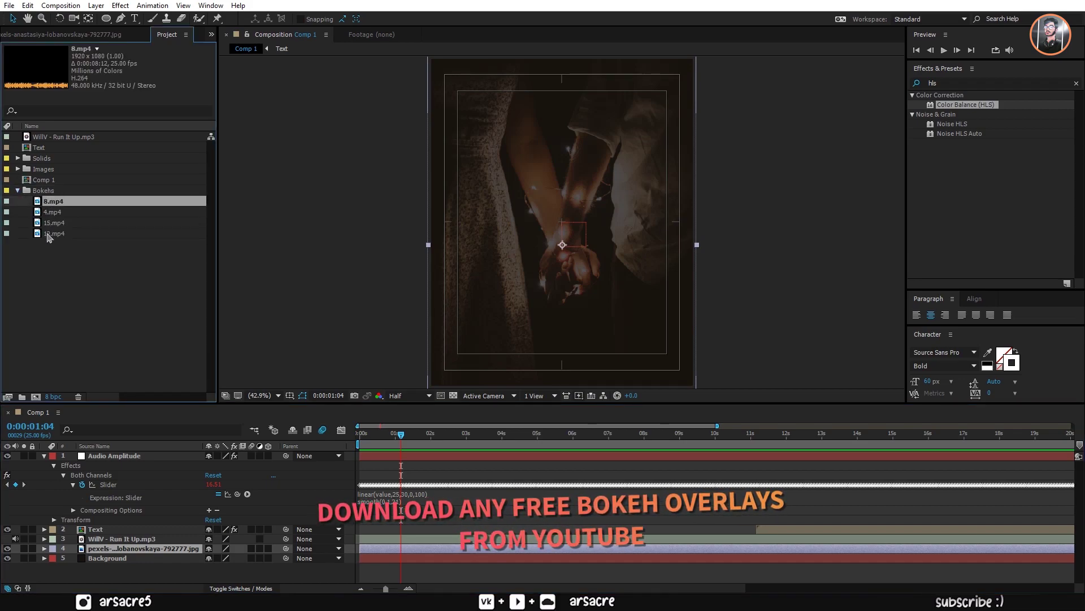
shift+click(54, 233)
mouse_move(54, 233)
mouse_down()
mouse_move(122, 430)
mouse_move(411, 468)
mouse_move(618, 458)
mouse_up()
- Arrange the bokeh clips back-to-back across the 40-second timeline
drag(384, 588, 373, 588)
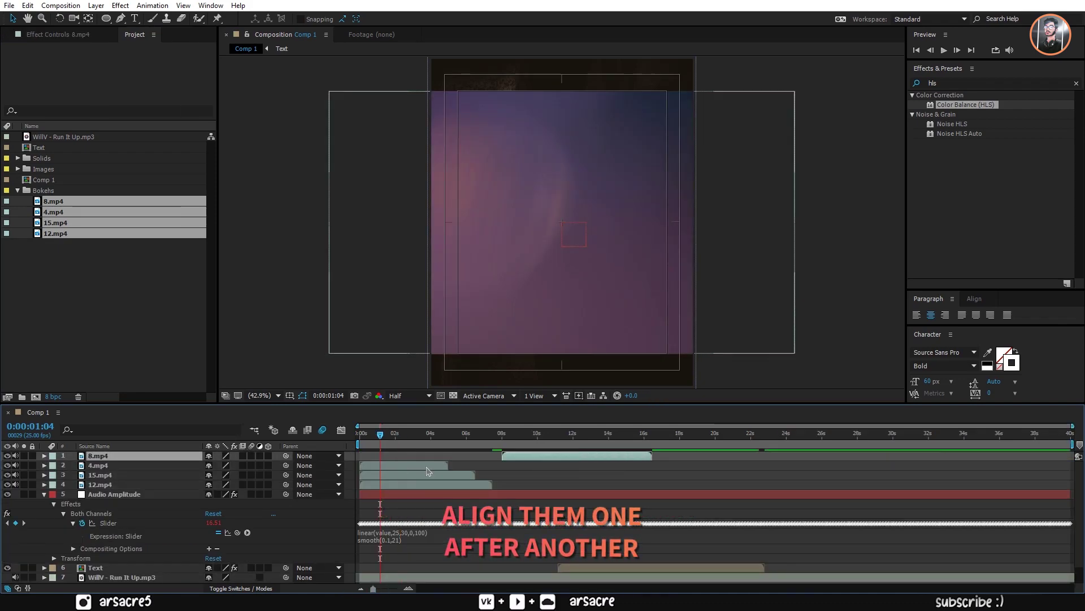
drag(577, 455, 995, 456)
drag(390, 465, 497, 465)
drag(433, 477, 649, 466)
drag(995, 456, 766, 455)
click(652, 468)
click(567, 433)
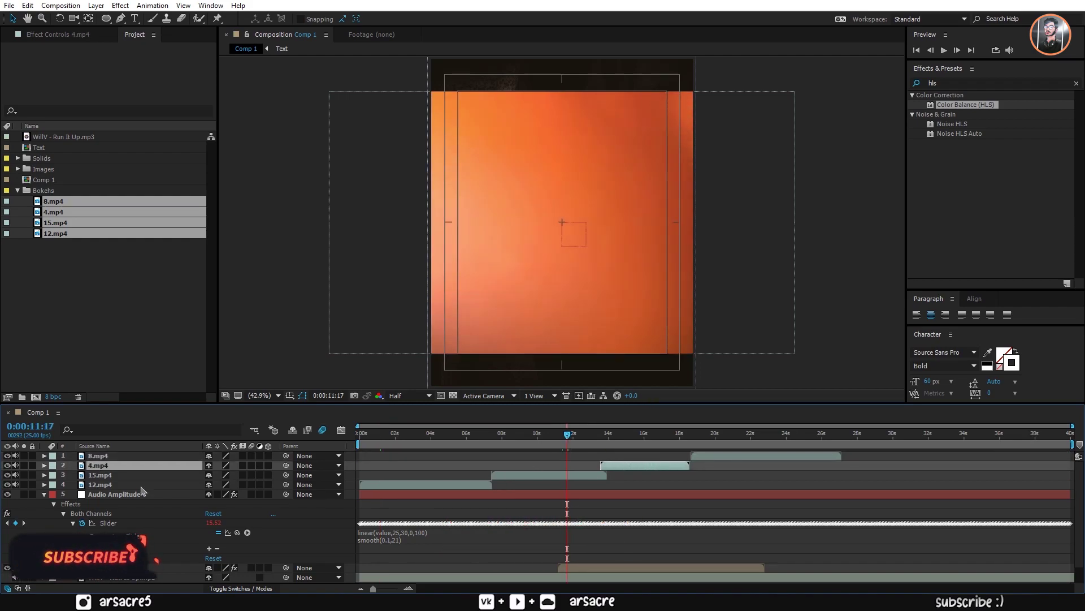
mouse_move(51, 487)
mouse_down()
mouse_move(51, 465)
mouse_move(15, 485)
mouse_up()
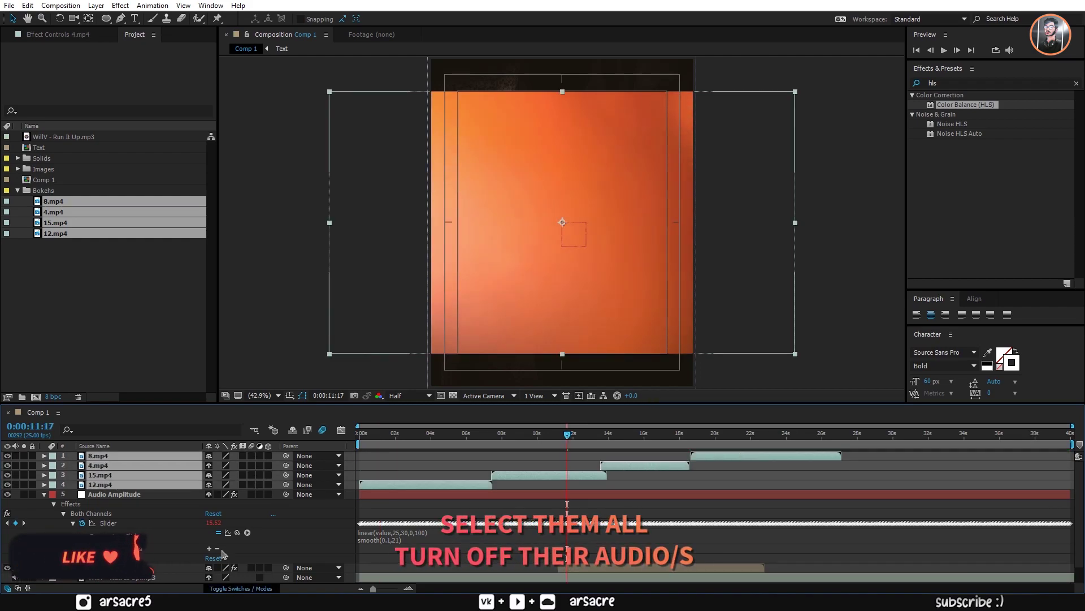
- Set the bokeh layers to Screen and pre-compose them into a Bokehs precomp
click(240, 588)
click(219, 465)
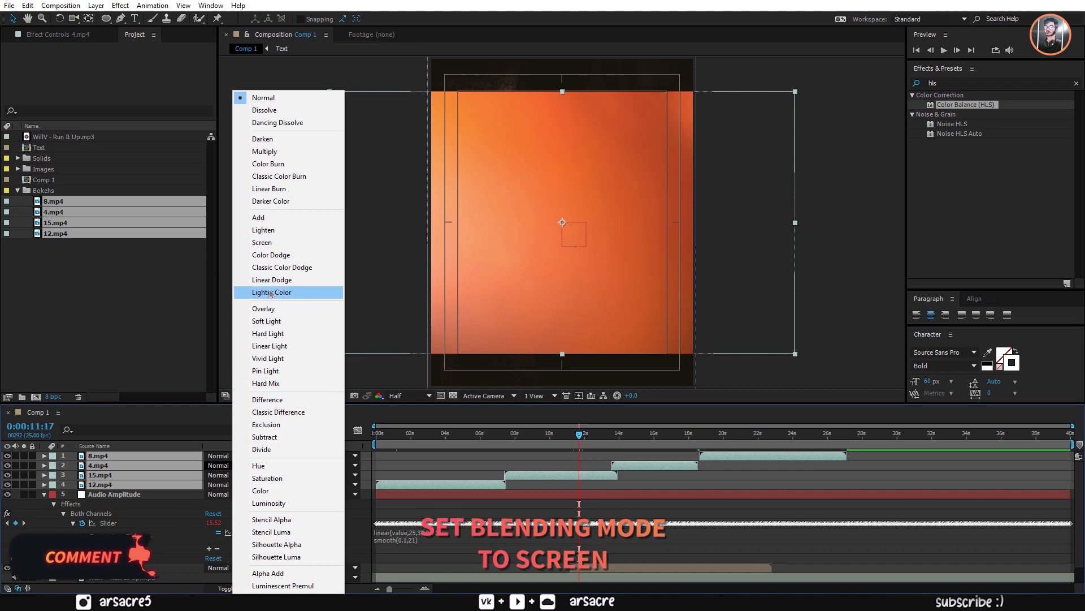
click(263, 242)
right_click(104, 474)
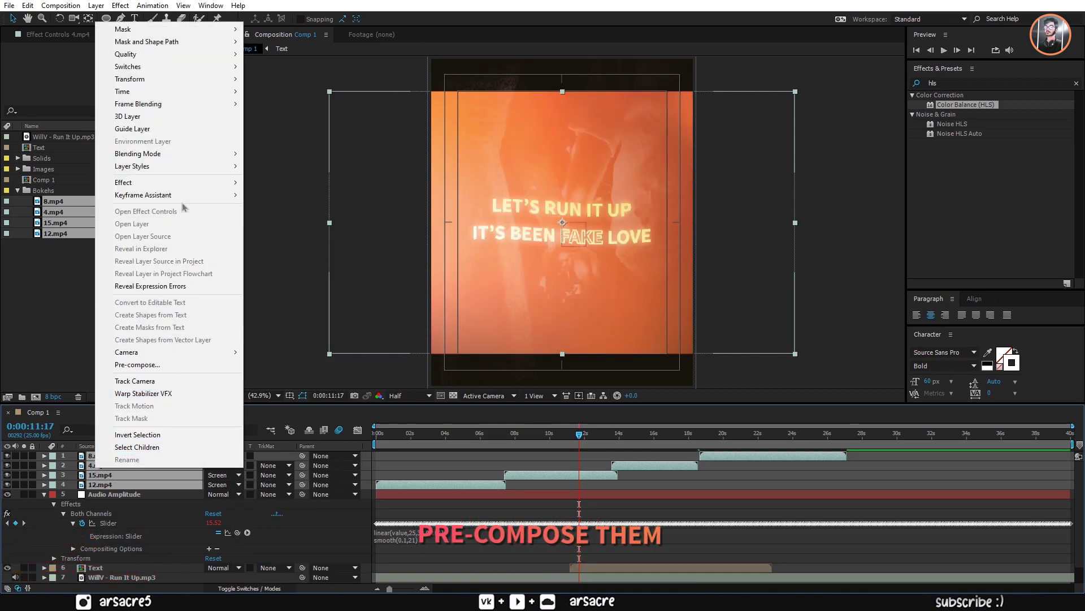
click(142, 364)
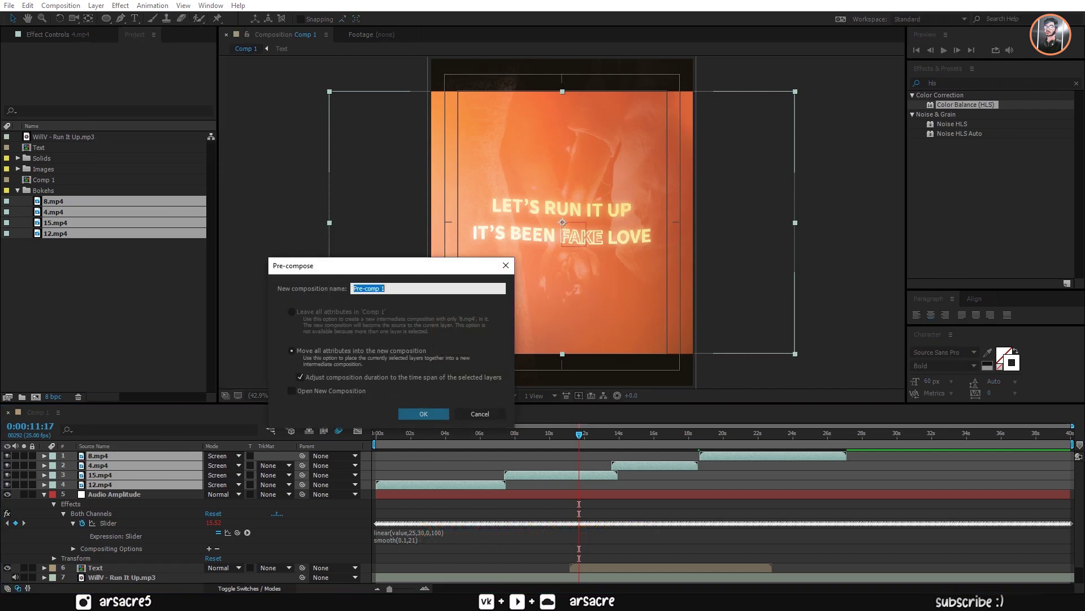
key(Return)
- Set the Bokehs precomp to Screen and move it below the Text layer
click(215, 456)
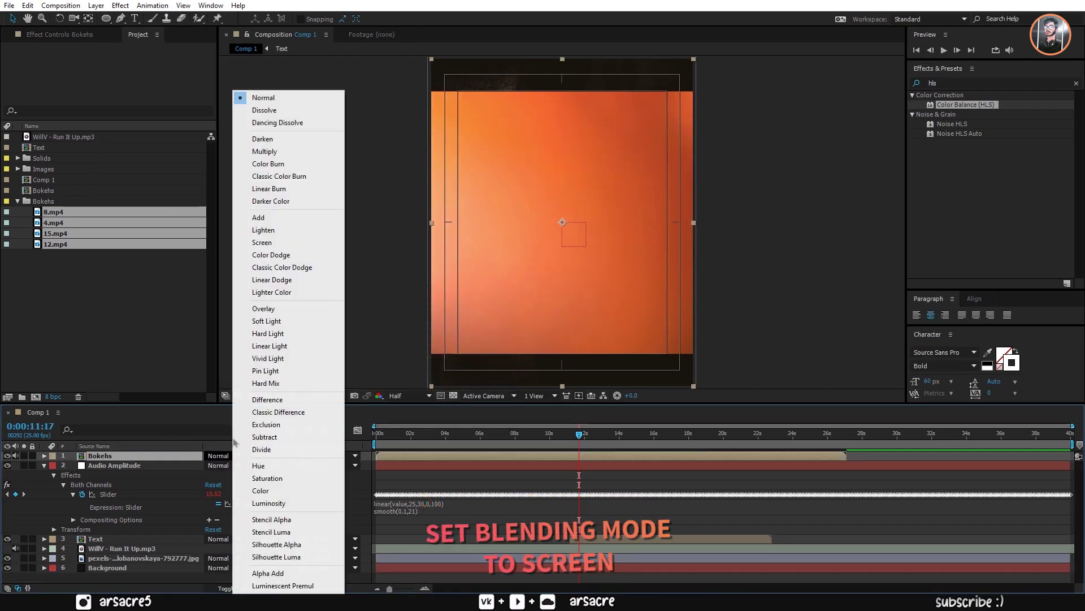
click(262, 242)
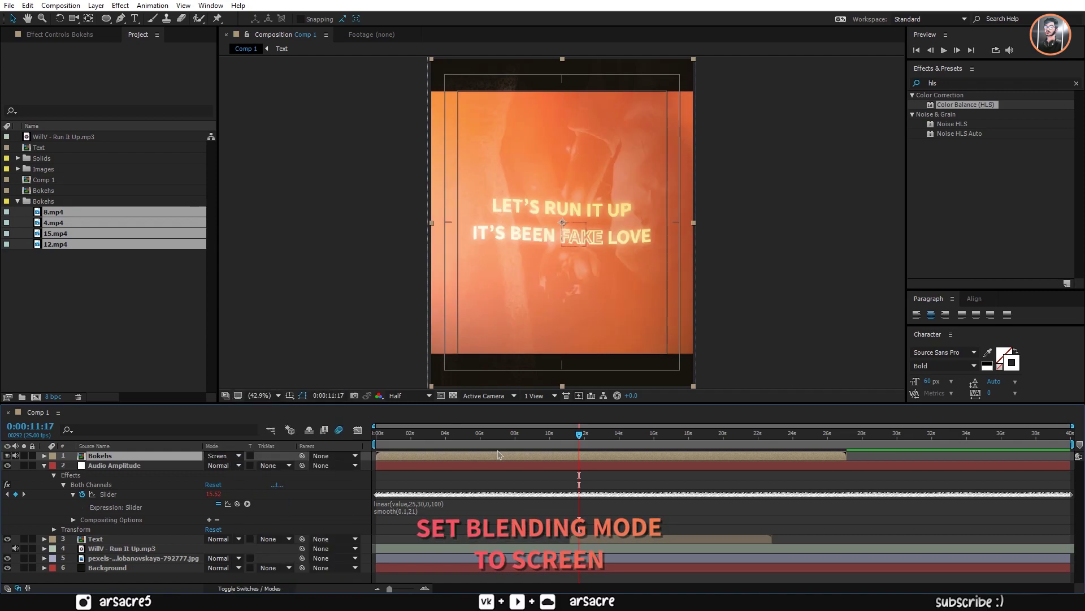
click(7, 456)
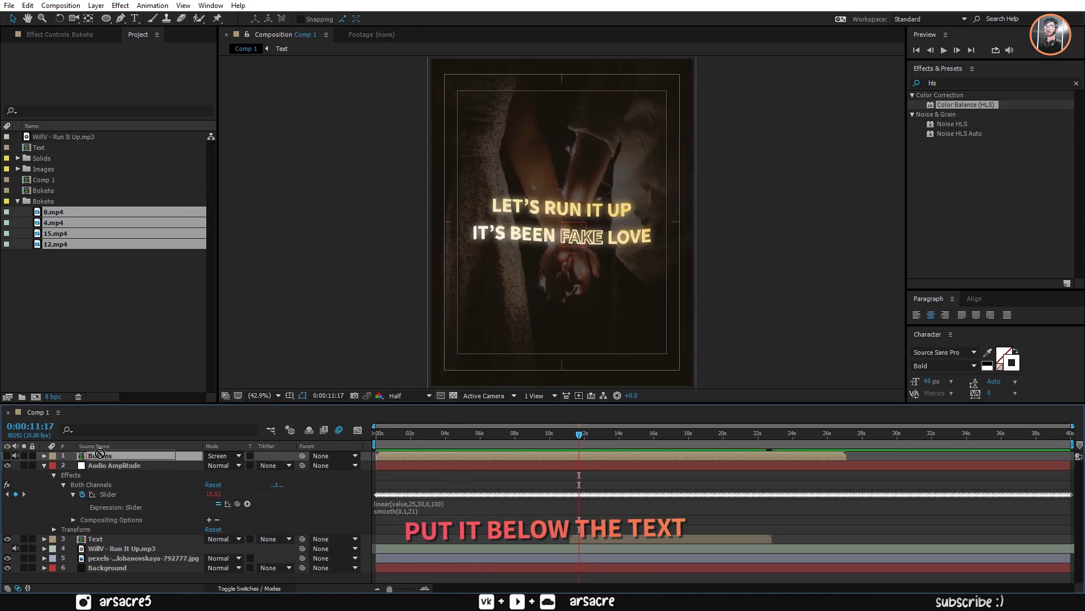
mouse_move(99, 452)
mouse_down()
mouse_move(119, 559)
mouse_move(93, 544)
mouse_up()
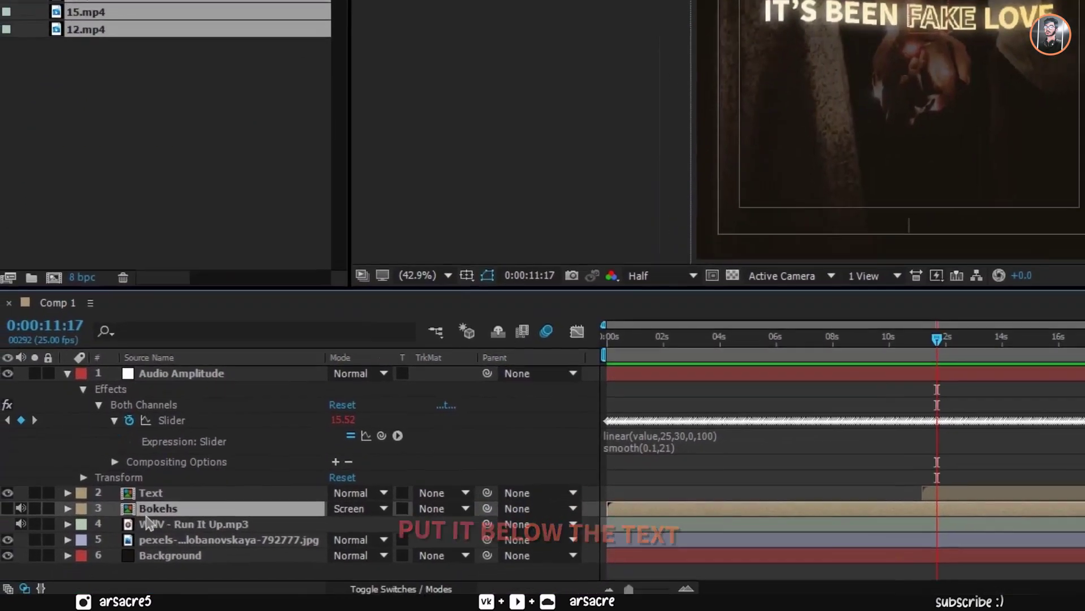
- Link the Bokehs opacity to the Audio Amplitude Slider with an expression
key(t)
click(7, 508)
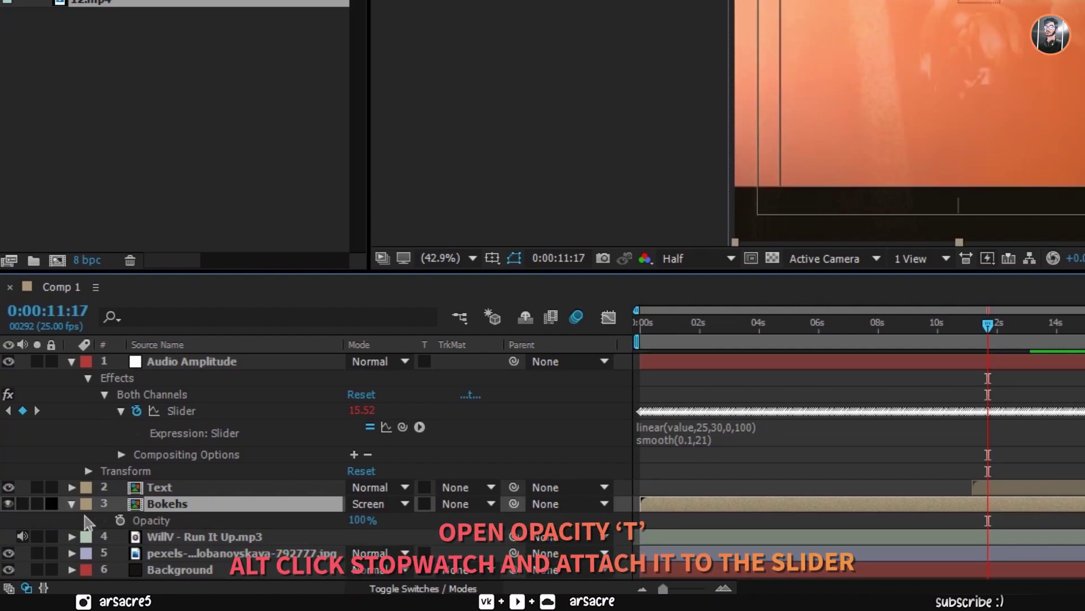
alt+click(120, 520)
drag(402, 536, 181, 411)
click(862, 472)
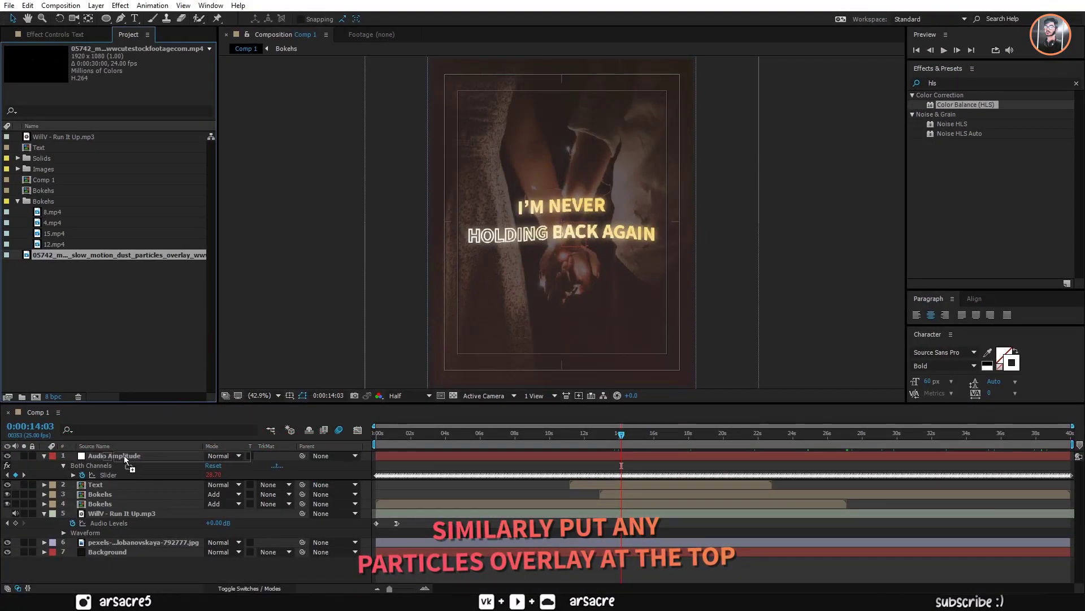
- Add the dust particles footage on top in Screen mode, rotated and stretched to fill the frame
drag(124, 456, 124, 452)
click(226, 458)
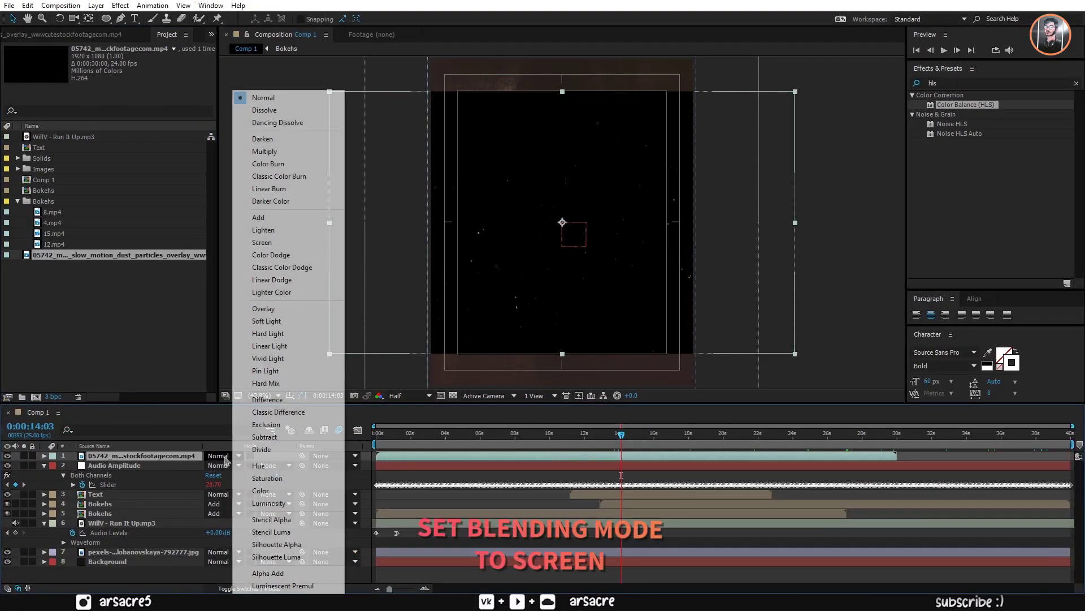
click(262, 242)
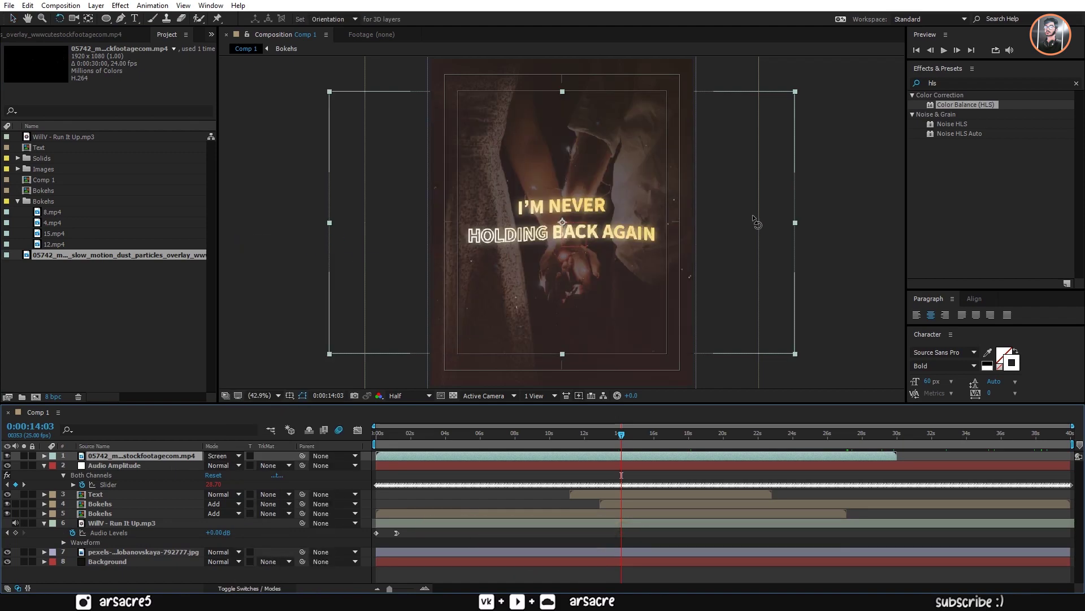
drag(753, 219, 790, 255)
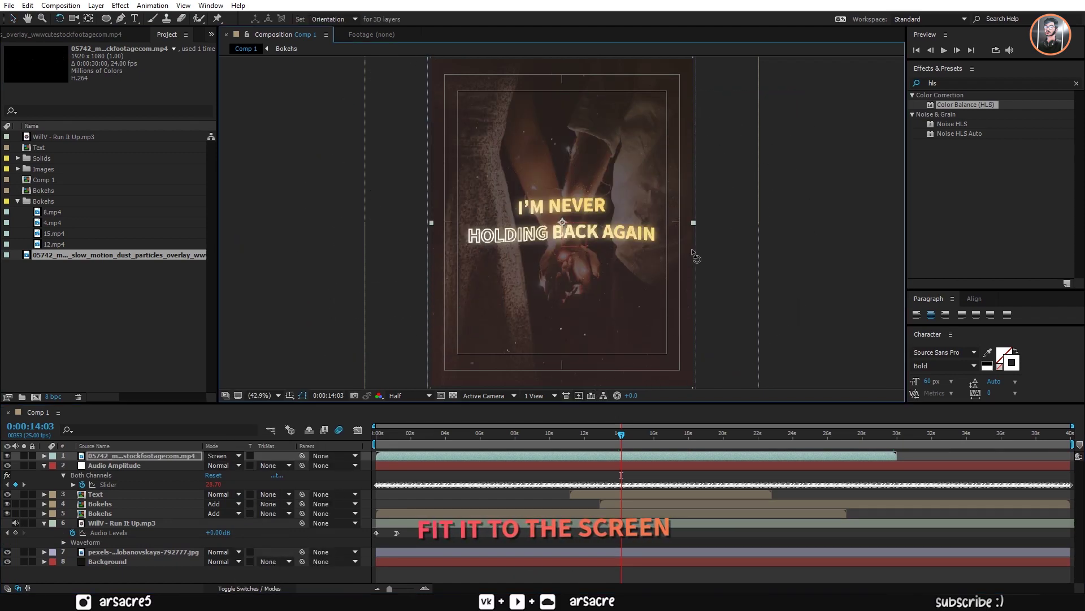
drag(696, 229, 752, 277)
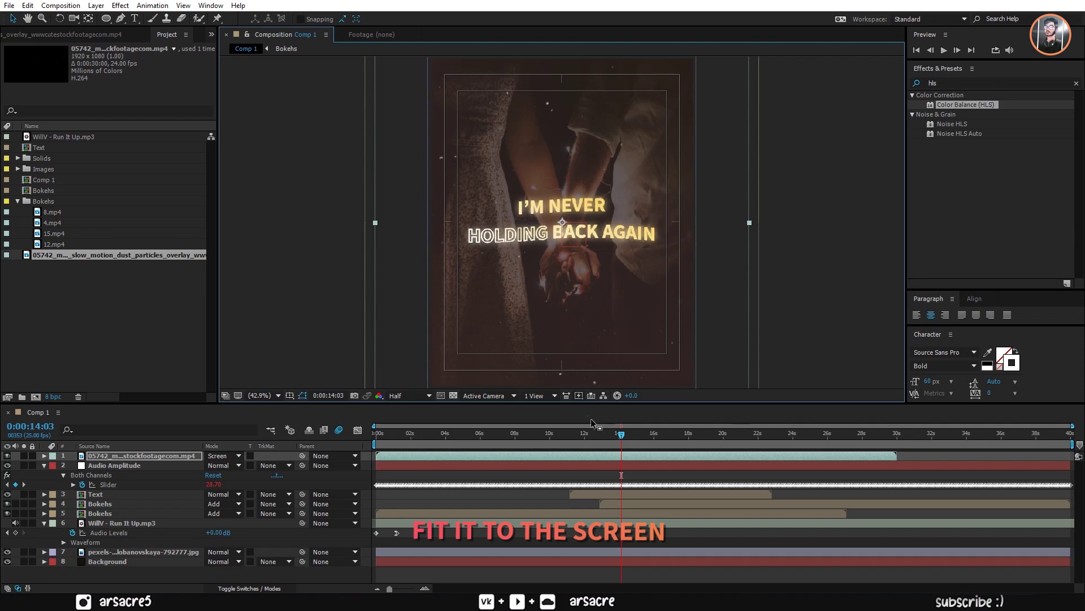
- Link the dust layer's opacity to the audio slider with an expression
mouse_move(630, 436)
mouse_down()
mouse_move(654, 434)
mouse_move(635, 436)
mouse_up()
key(t)
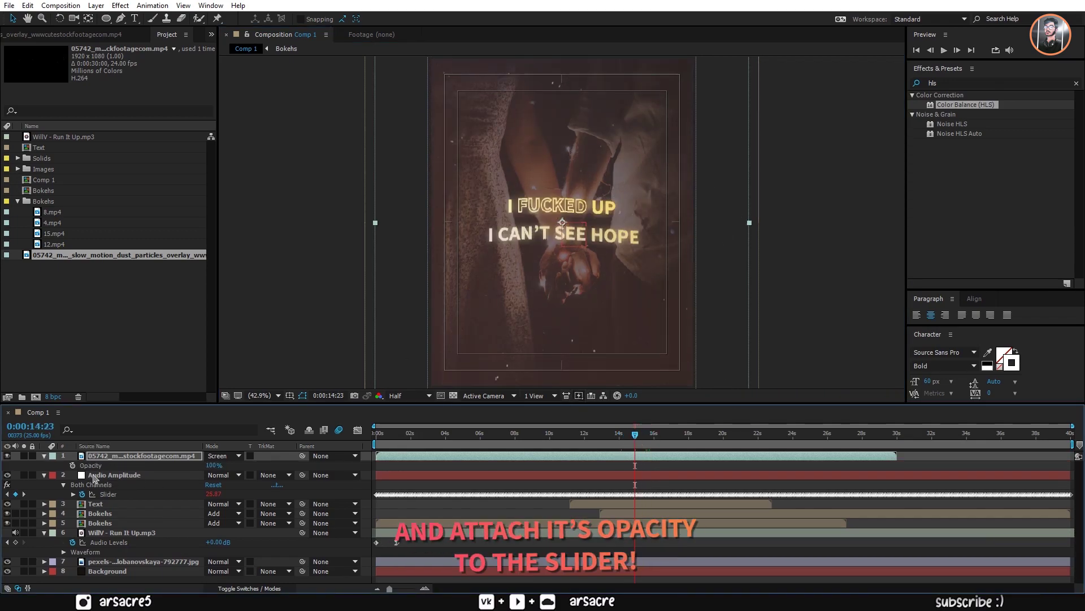
alt+click(72, 465)
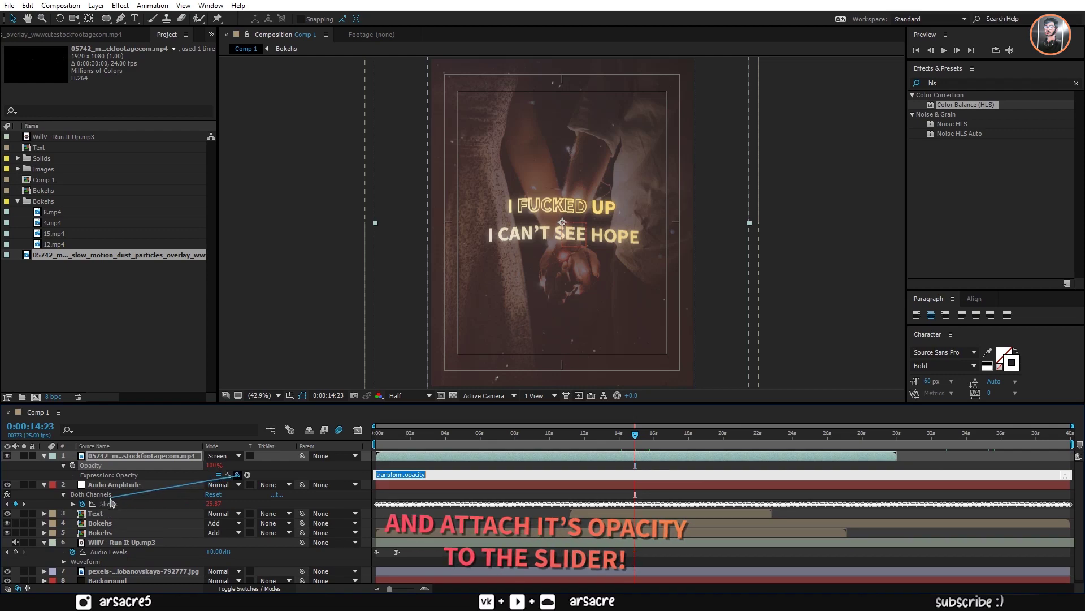
click(591, 453)
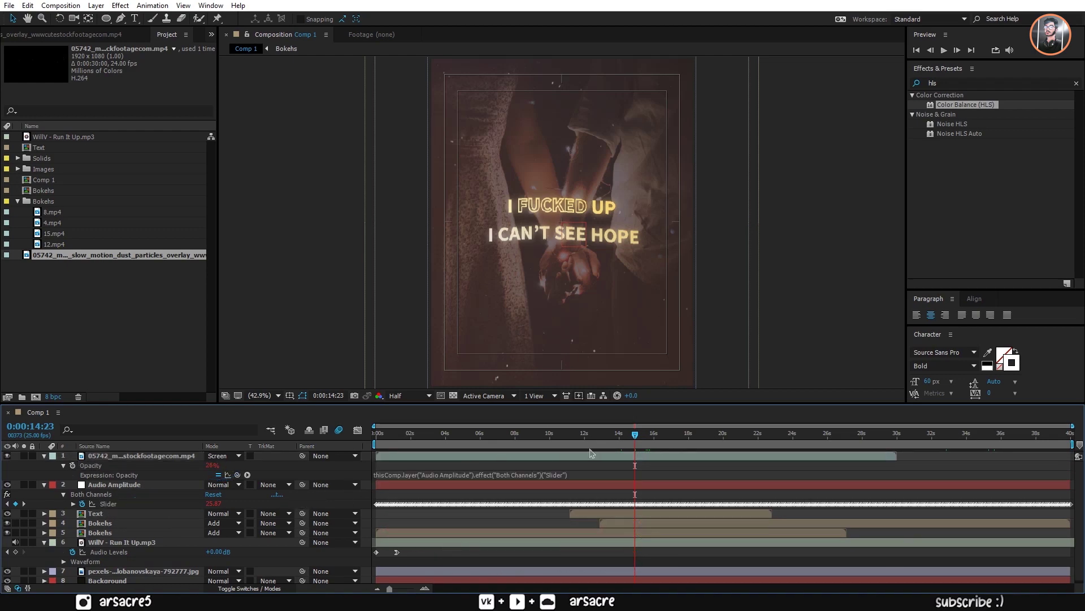
- Duplicate the dust overlay and retime the copy so particles cover the whole video
click(679, 455)
key(ctrl+d)
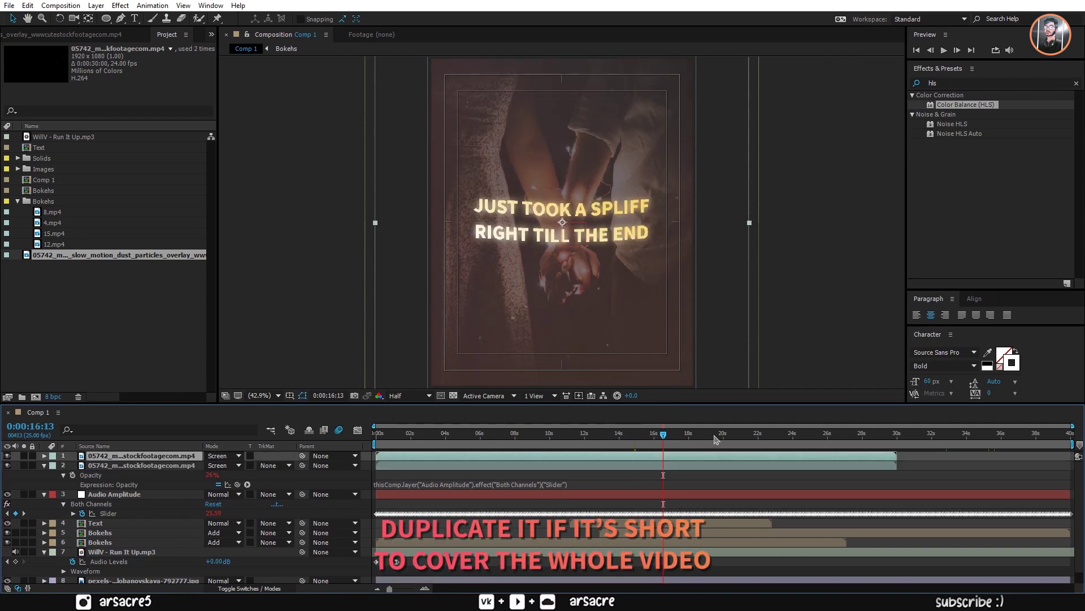
key(bracketleft)
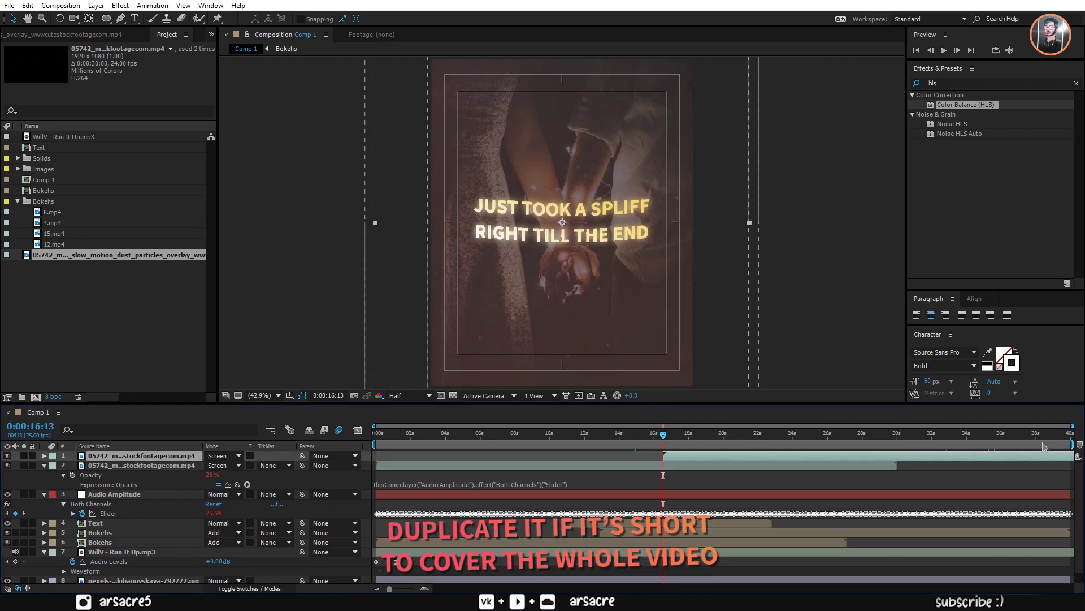
key(bracketright)
- Change the photo's Position expression from wiggle(2,25) to wiggle(.8,25) and preview the gentler drift
drag(649, 449, 503, 447)
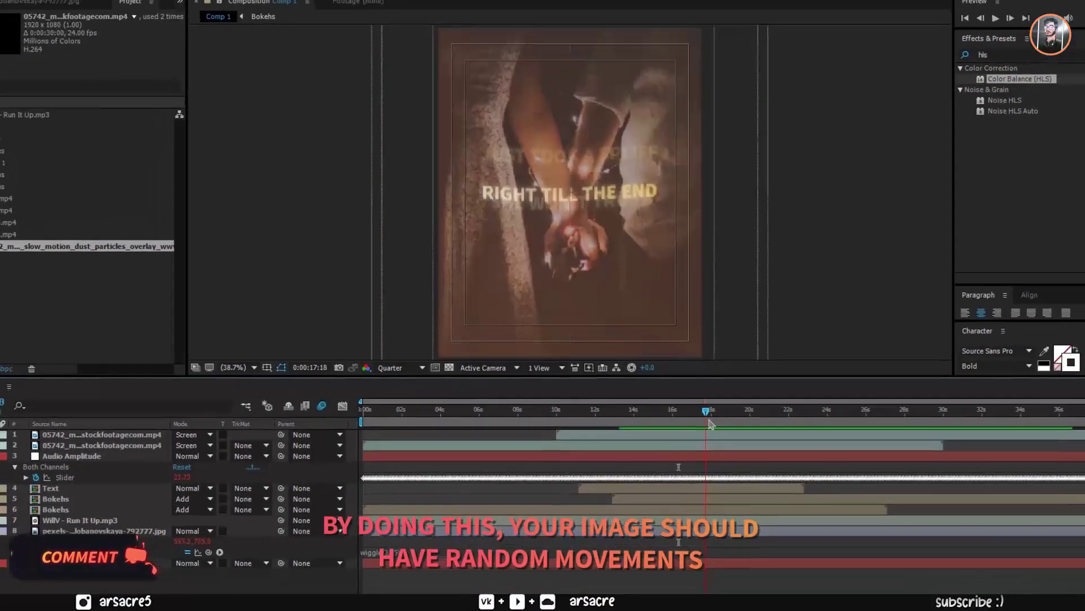
drag(711, 424, 604, 422)
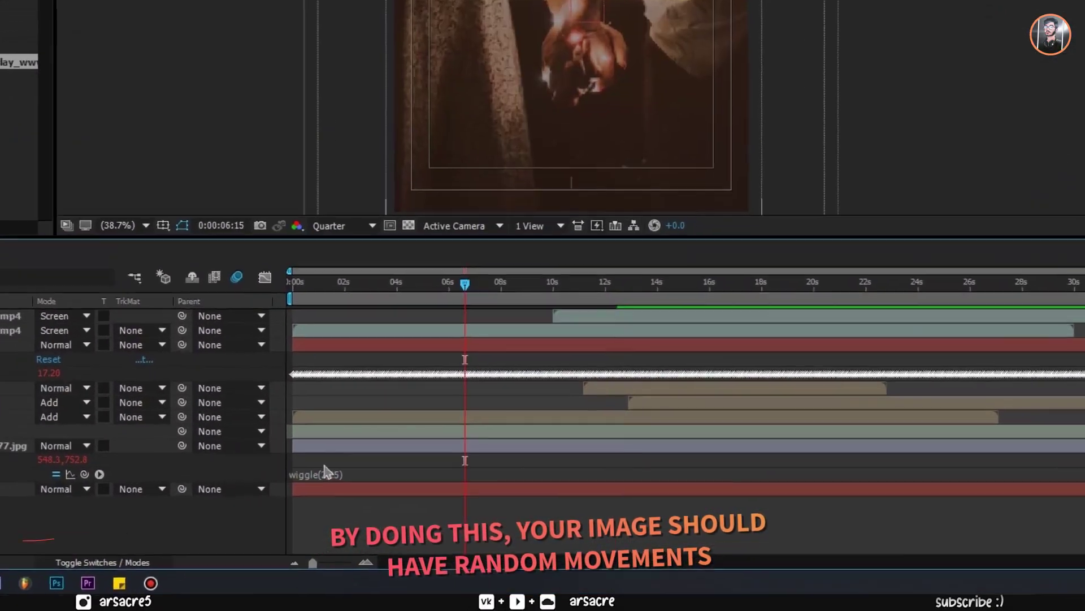
double_click(380, 498)
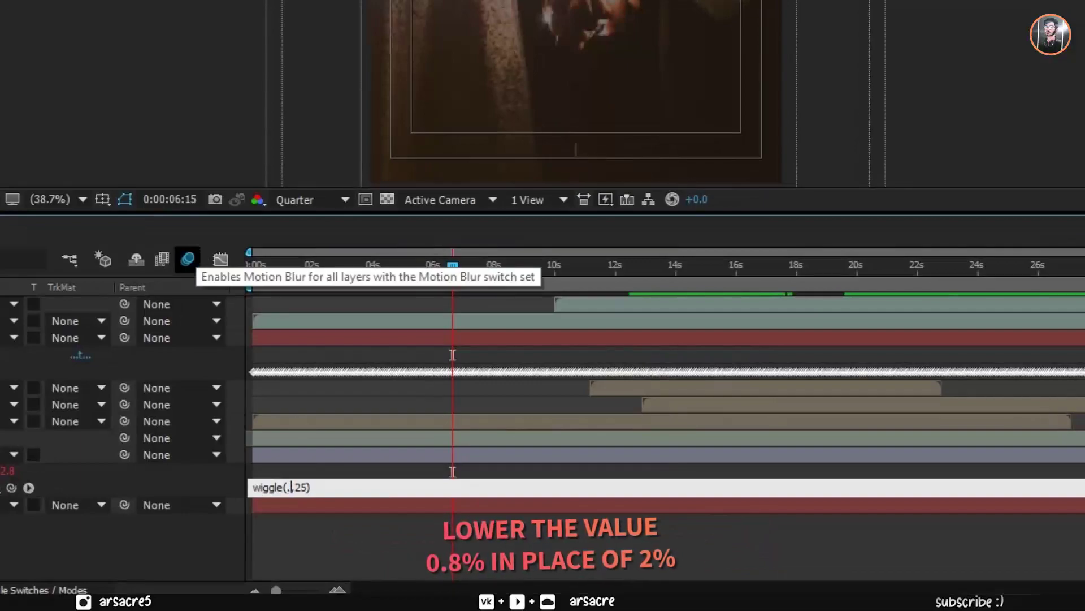
text(.)
key(KP_Enter)
key(space)
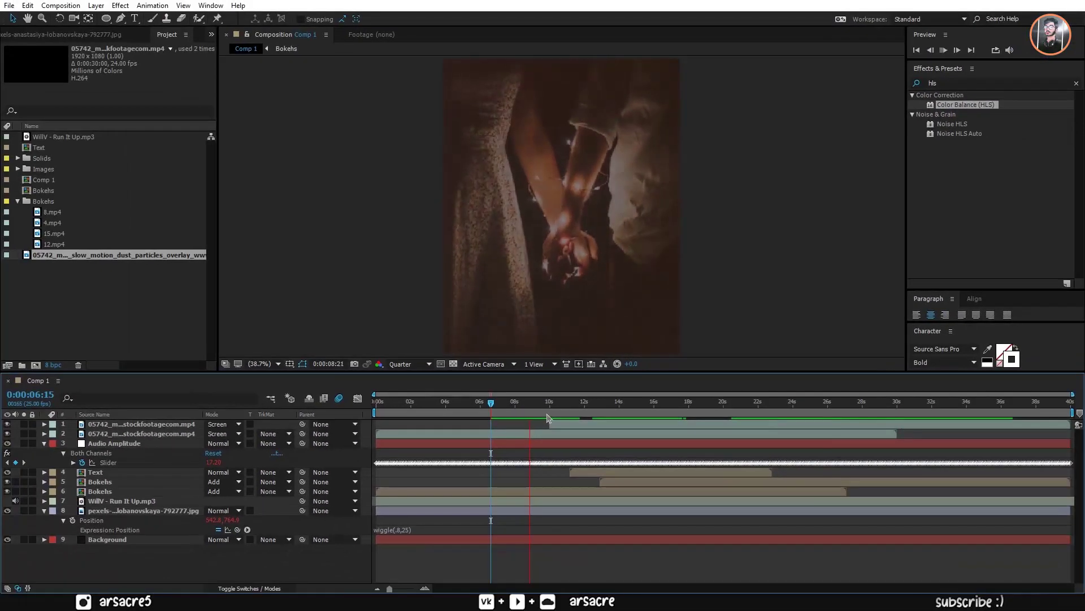
key(s)
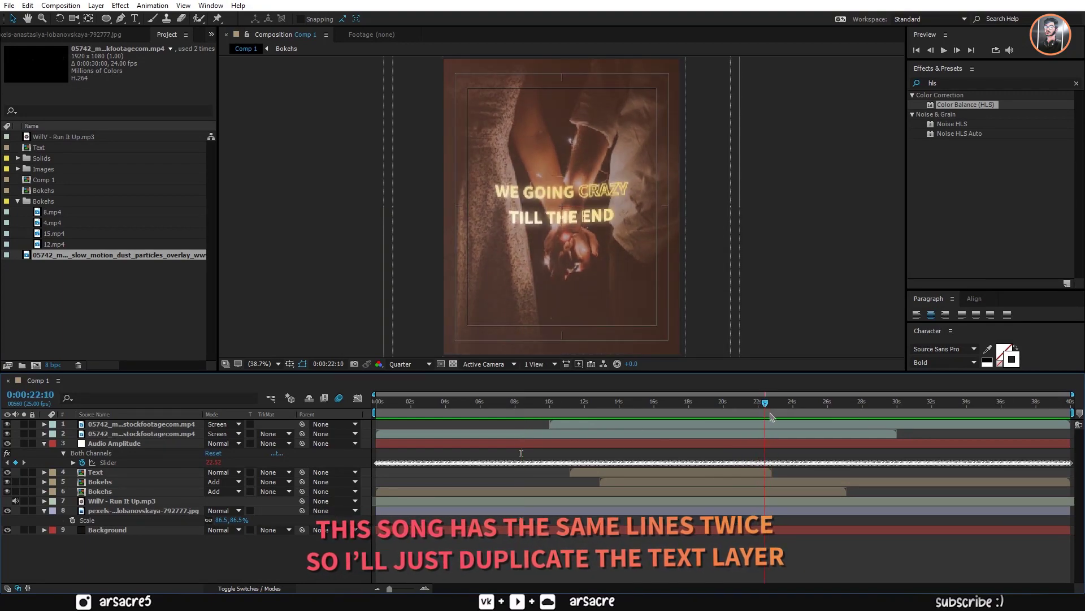
- Duplicate the lyric Text layer, start the copy at the 22-second playhead, and preview
key(space)
click(101, 475)
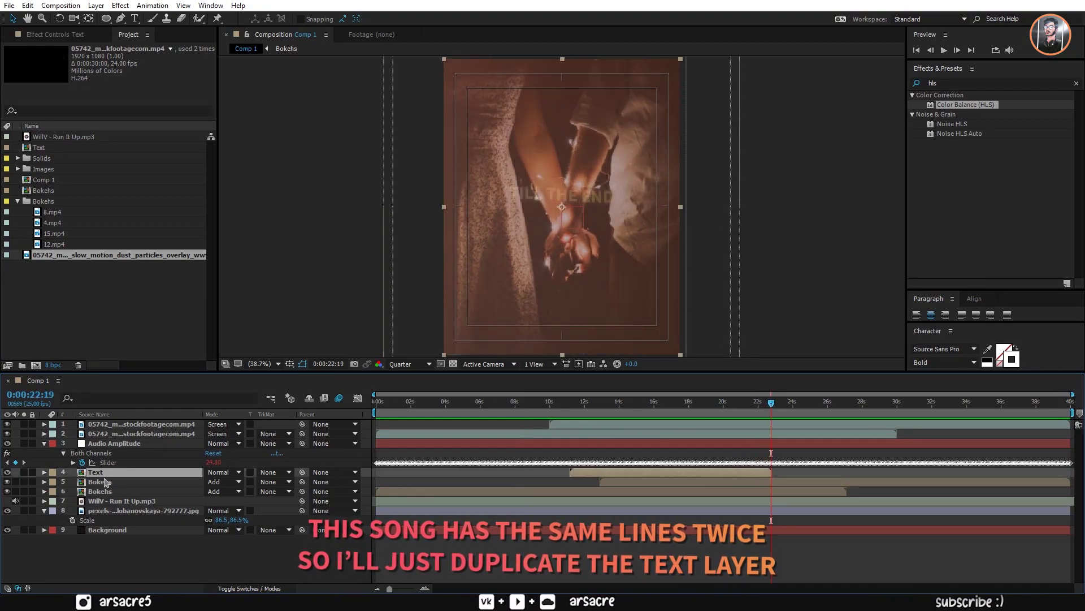
key(ctrl+d)
key(bracketleft)
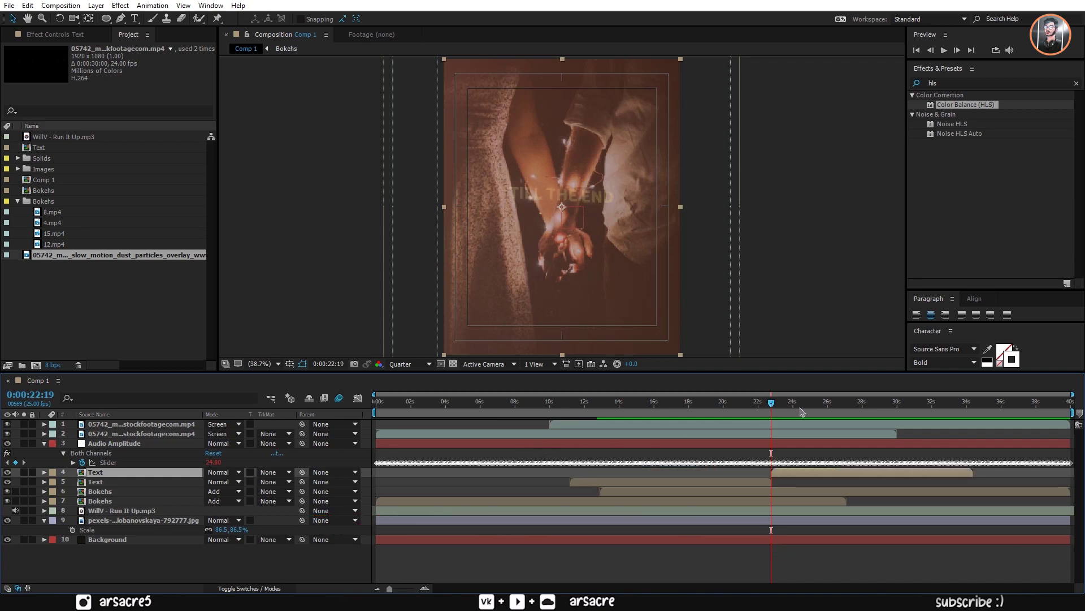
key(space)
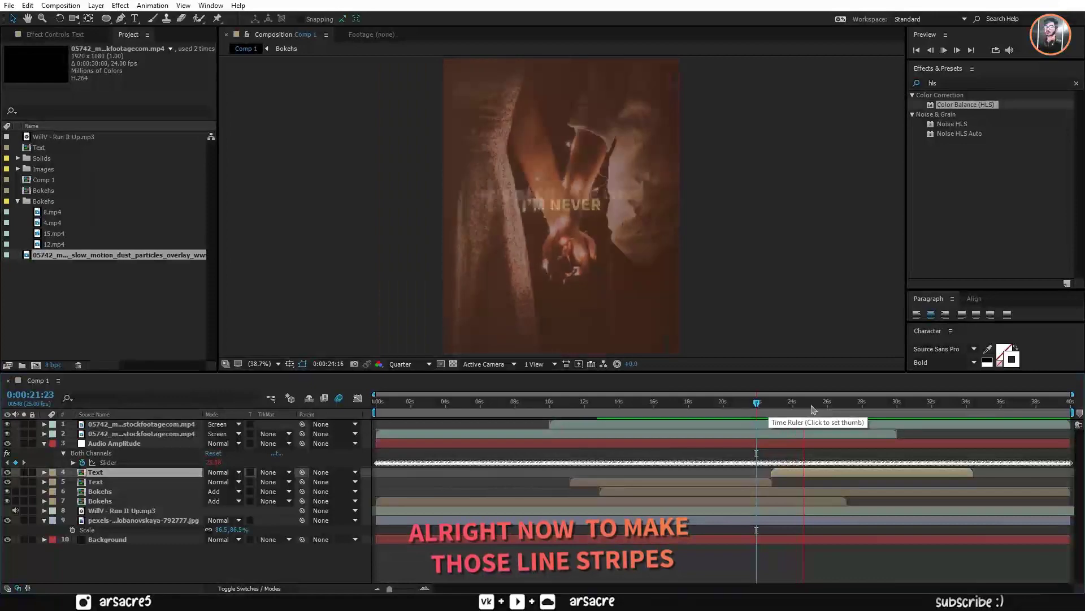
click(665, 402)
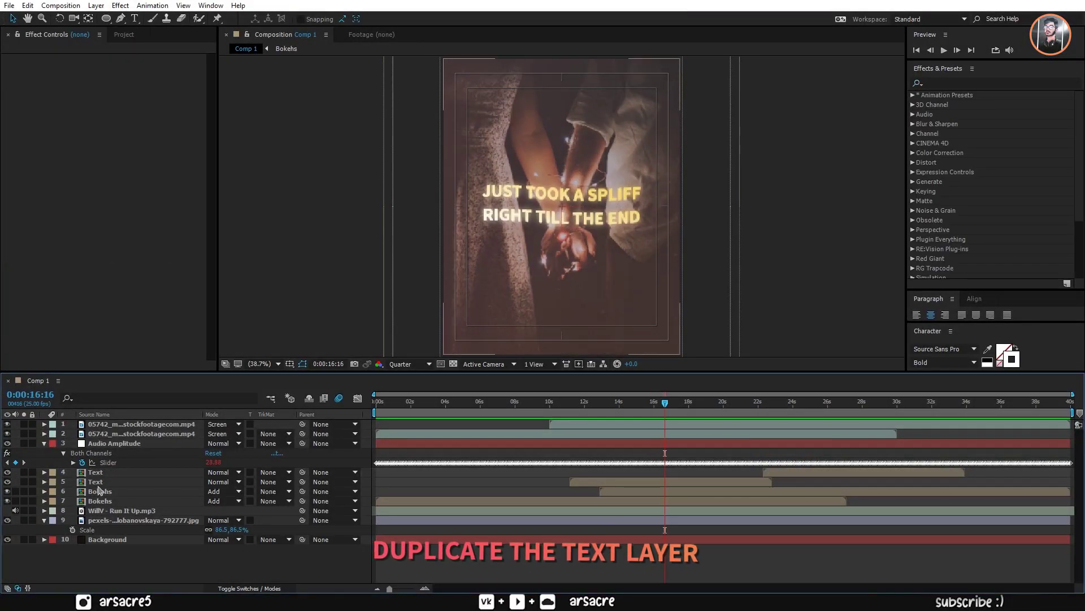
- Duplicate the second lyric Text layer through the Edit menu and scale the copy to 193%
click(97, 482)
click(27, 6)
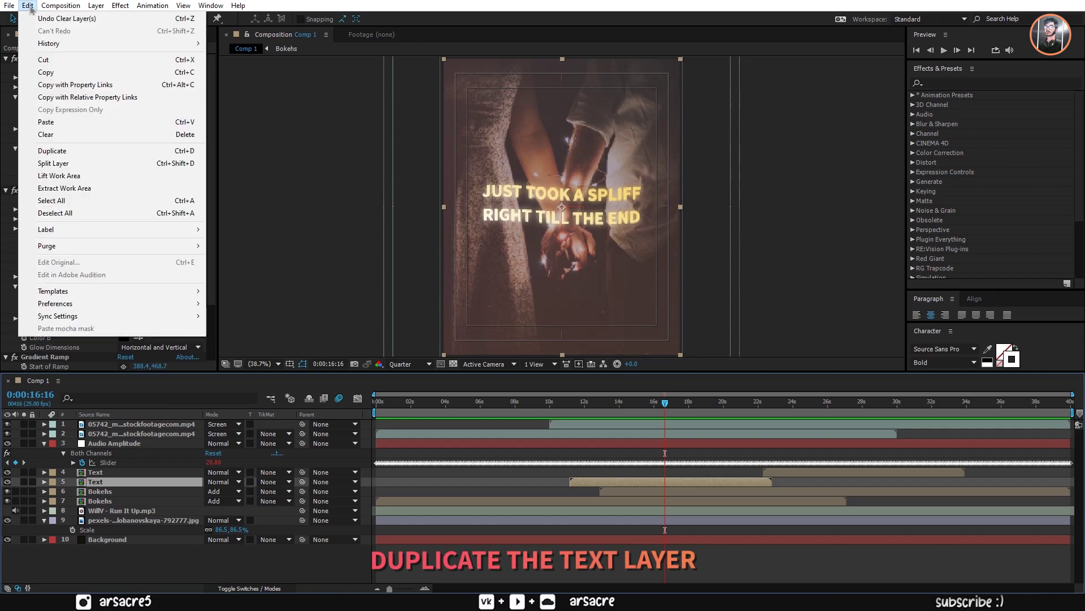
click(67, 151)
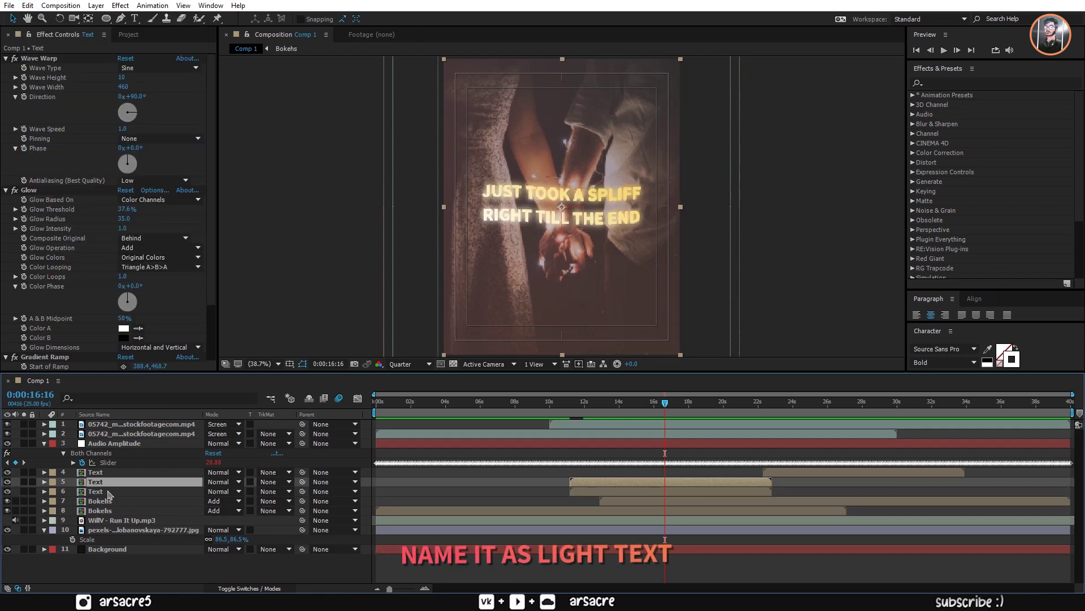
click(108, 492)
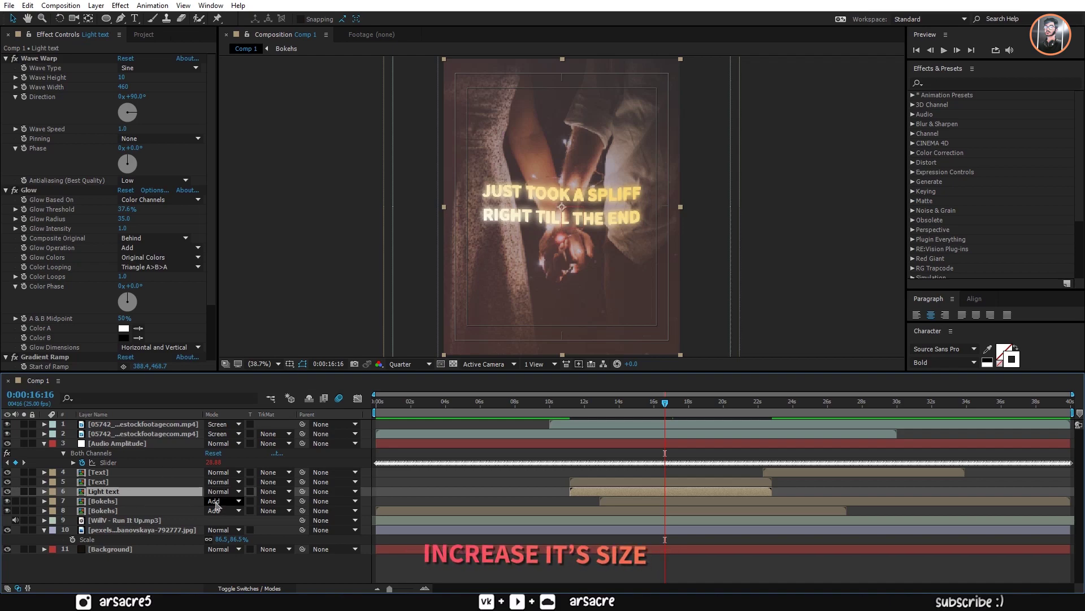
key(s)
drag(251, 500, 302, 510)
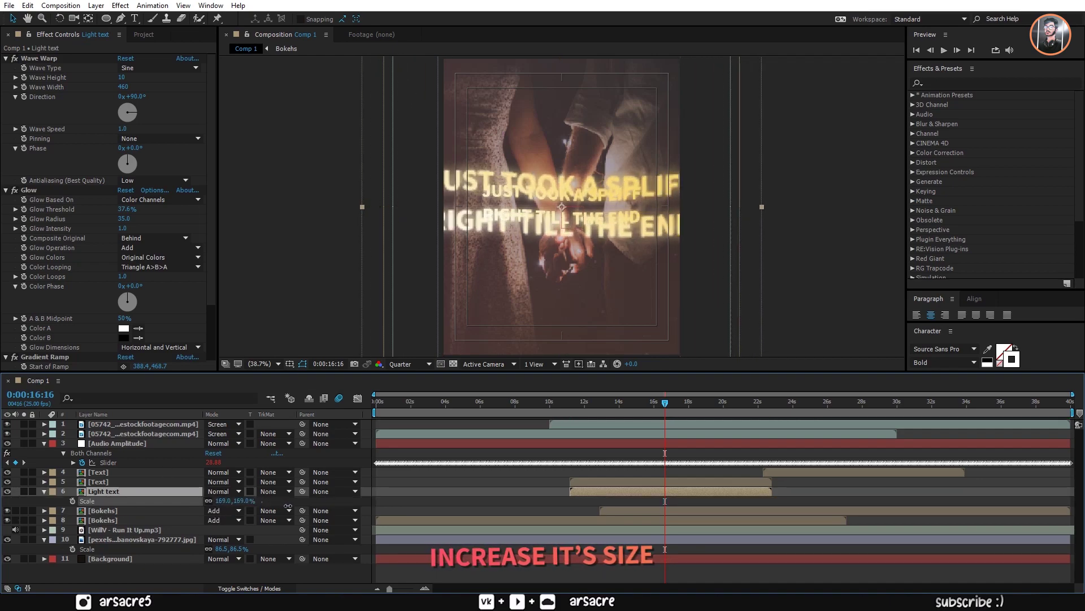
- Set the Light text layer to Overlay mode and apply a horizontal Fast Blur for light streaks
click(229, 491)
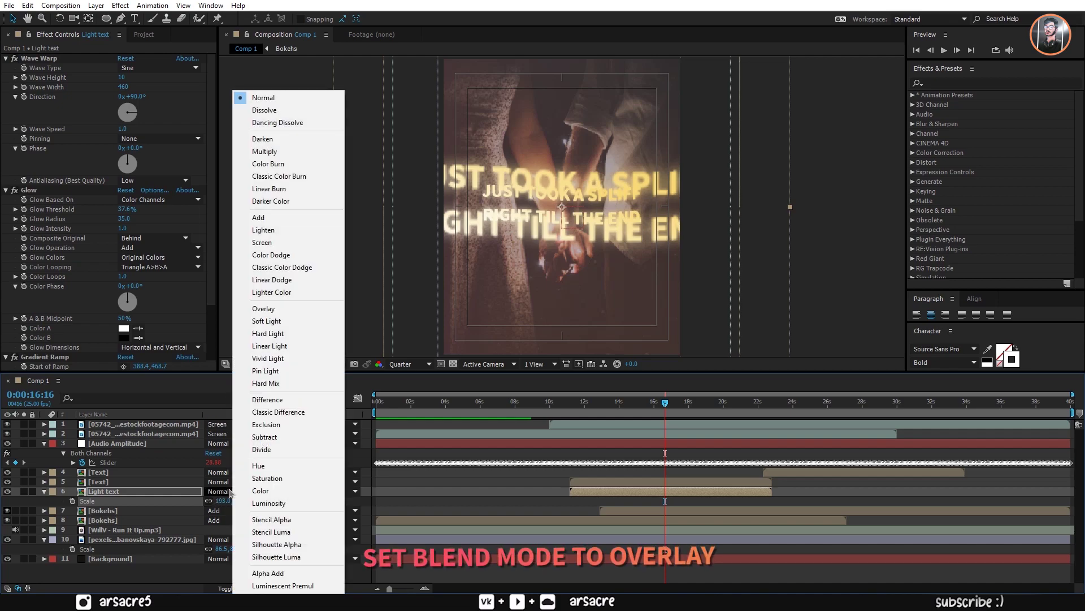
click(264, 309)
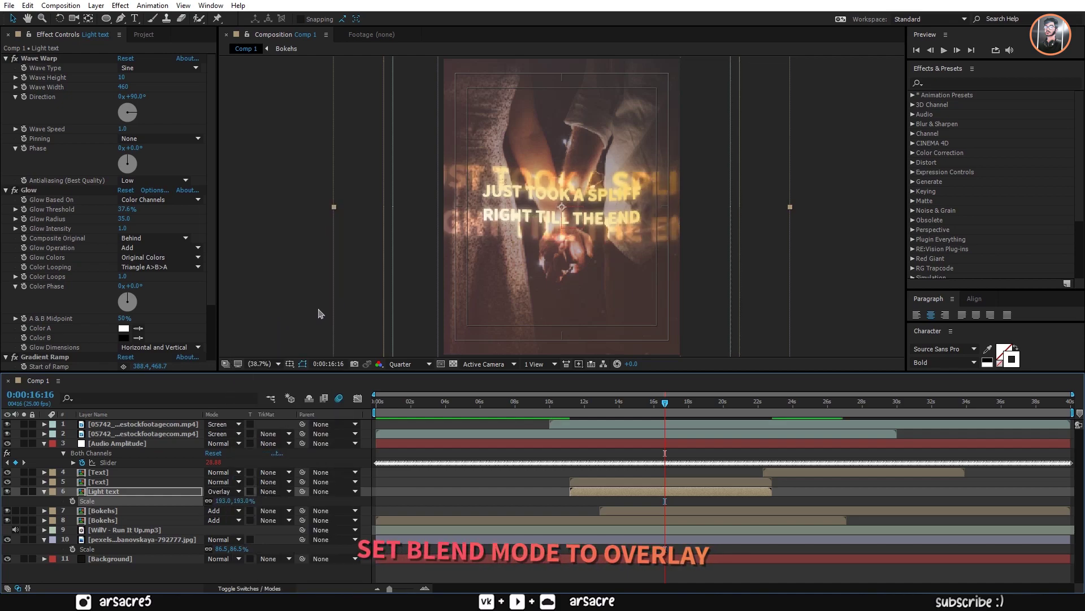
text(fast)
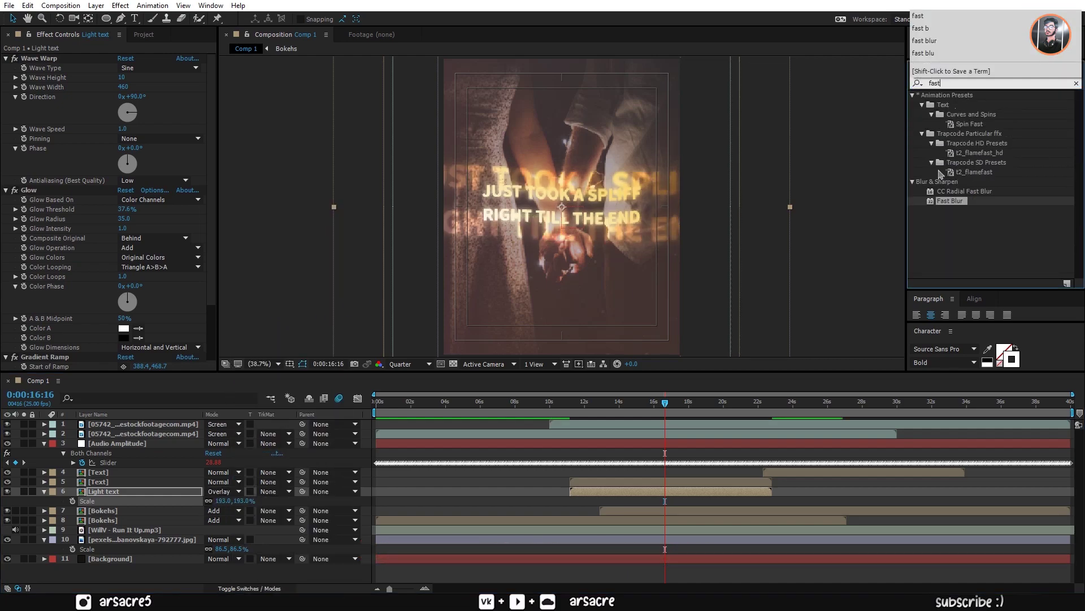
click(6, 191)
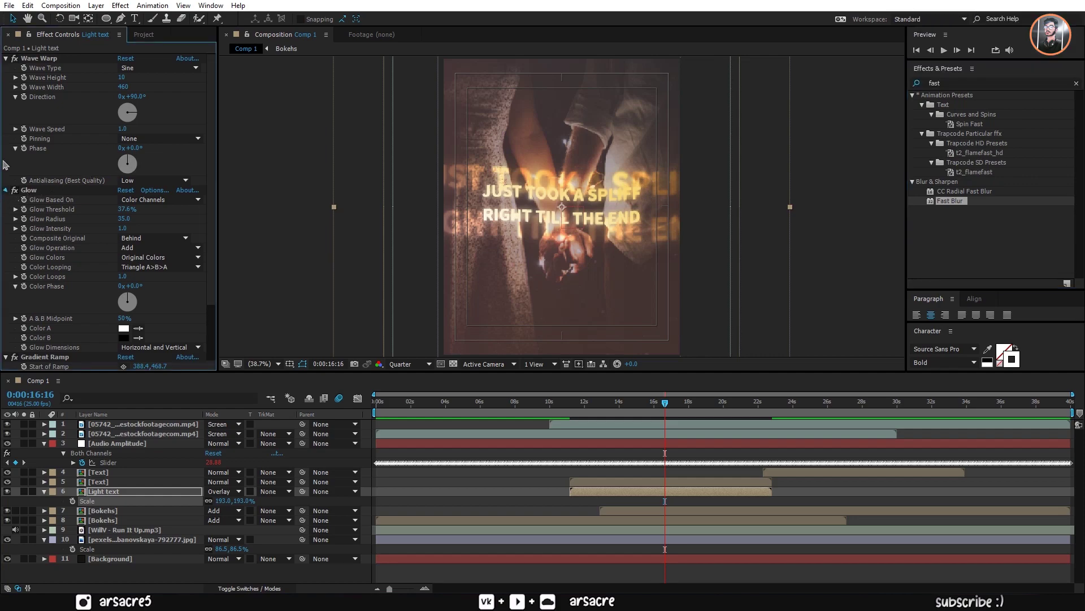
click(6, 58)
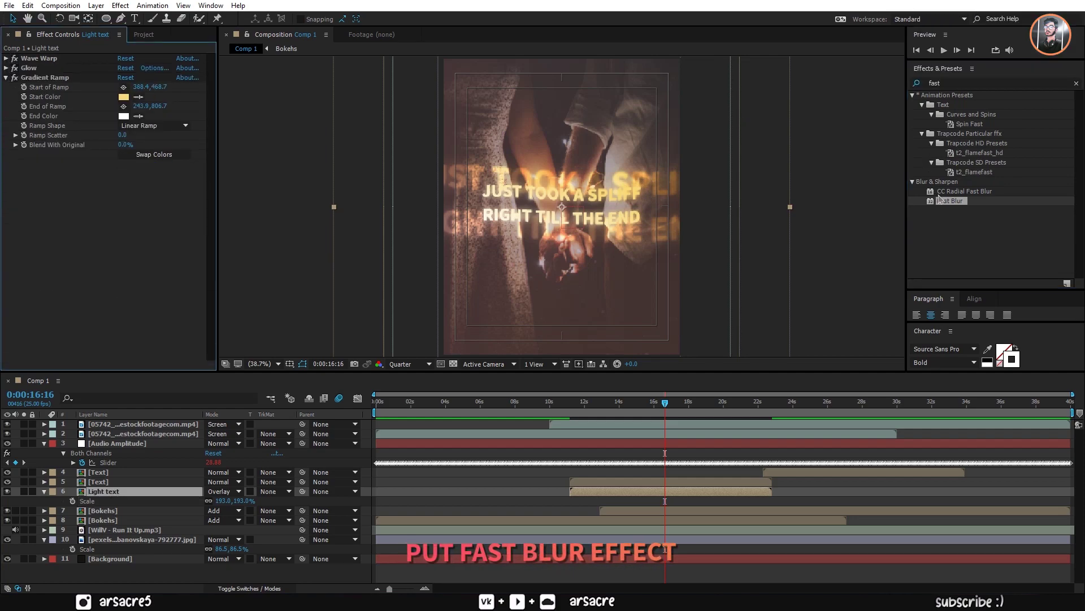
drag(129, 199, 157, 186)
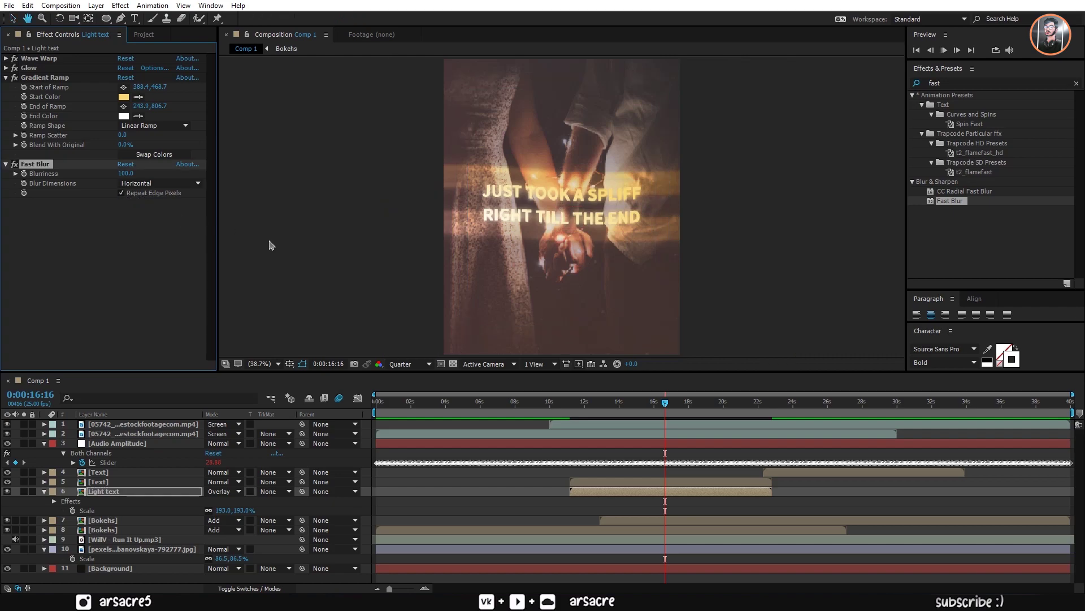
key(space)
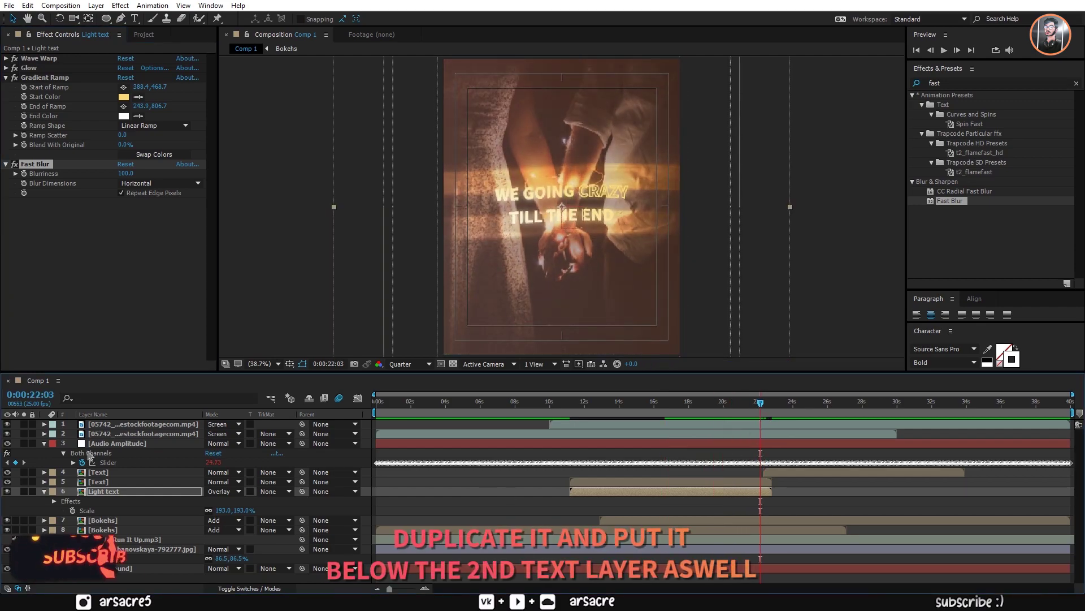
- Duplicate Light text as Light text 2, move it up one layer, and start it at 22 seconds
click(63, 452)
key(ctrl+d)
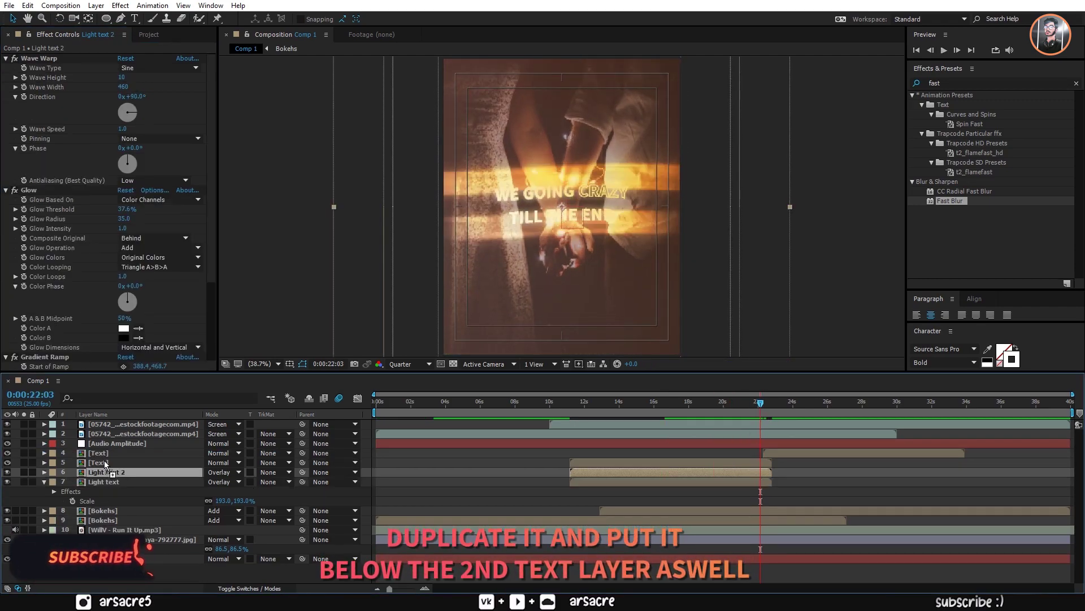
key(ctrl+])
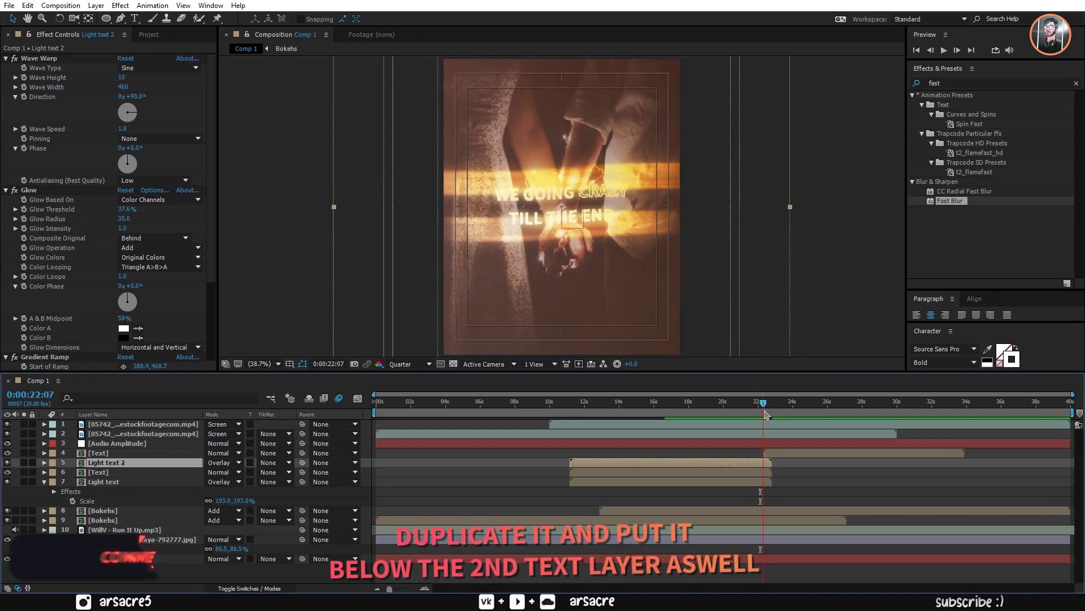
key([)
key(space)
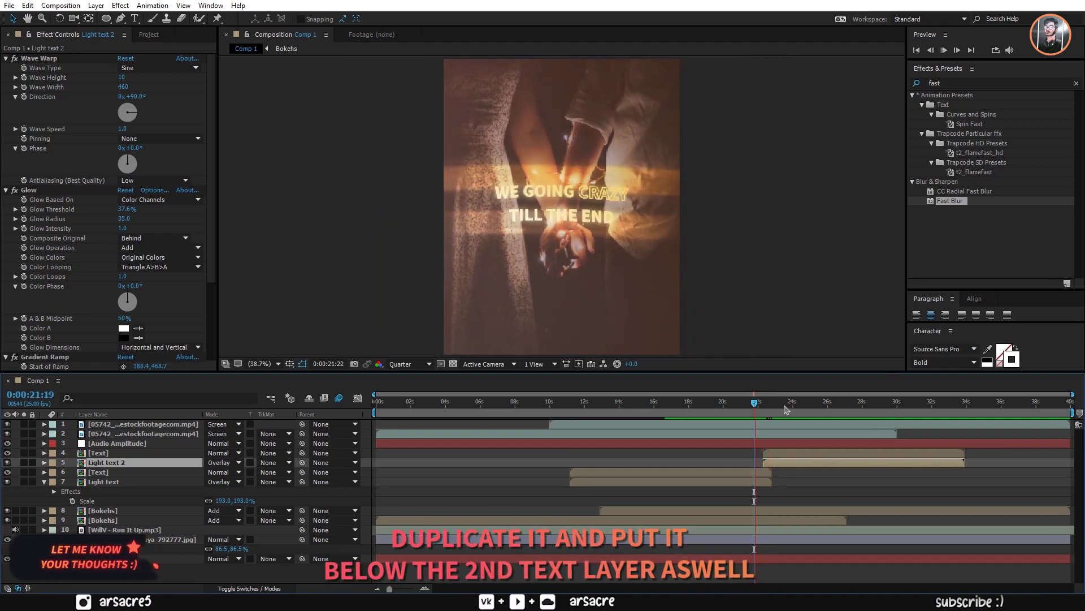